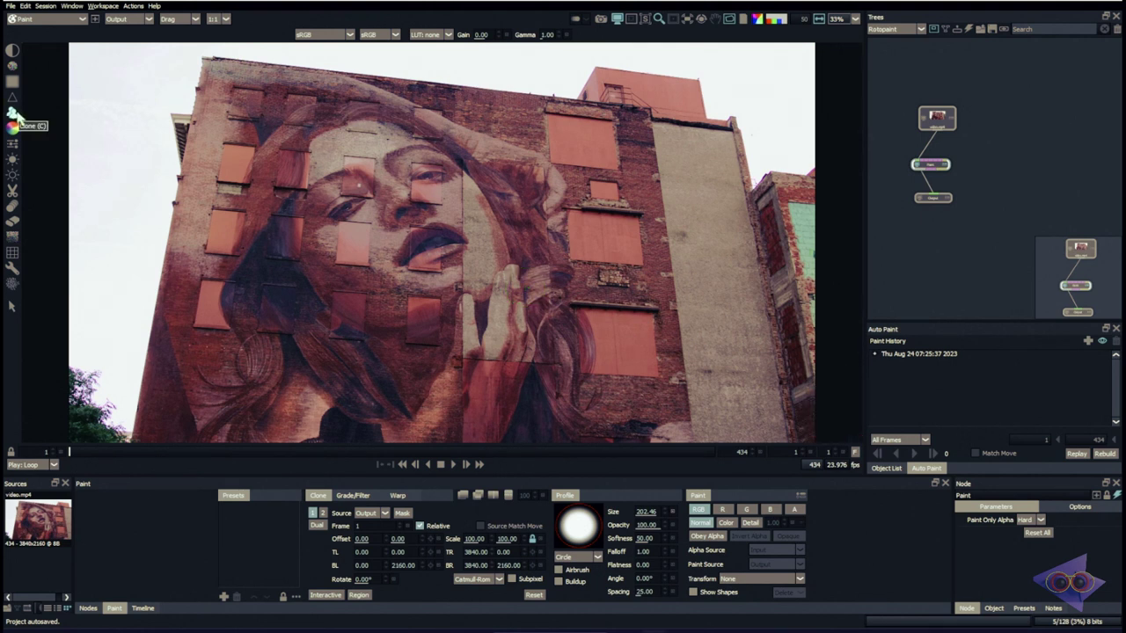
# - Sample the hair to the right of the face and clone it over the windows left of the face, with an offset of 1153, 62
pyautogui.scroll(2, 637, 252)
pyautogui.scroll(-2, 635, 250)
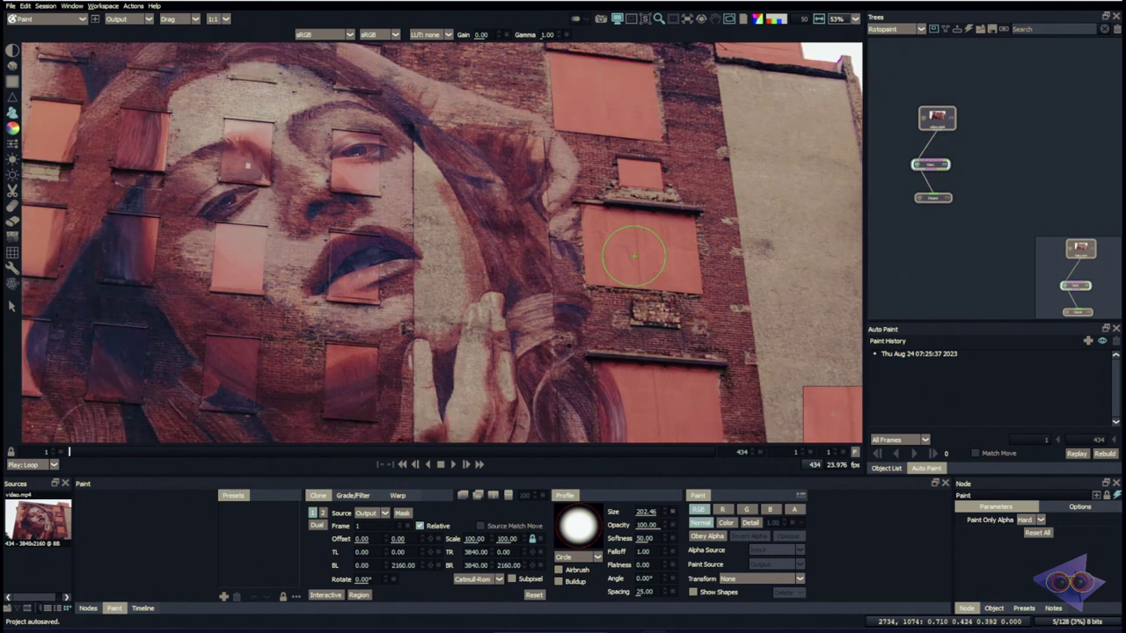
pyautogui.scroll(2, 394, 205)
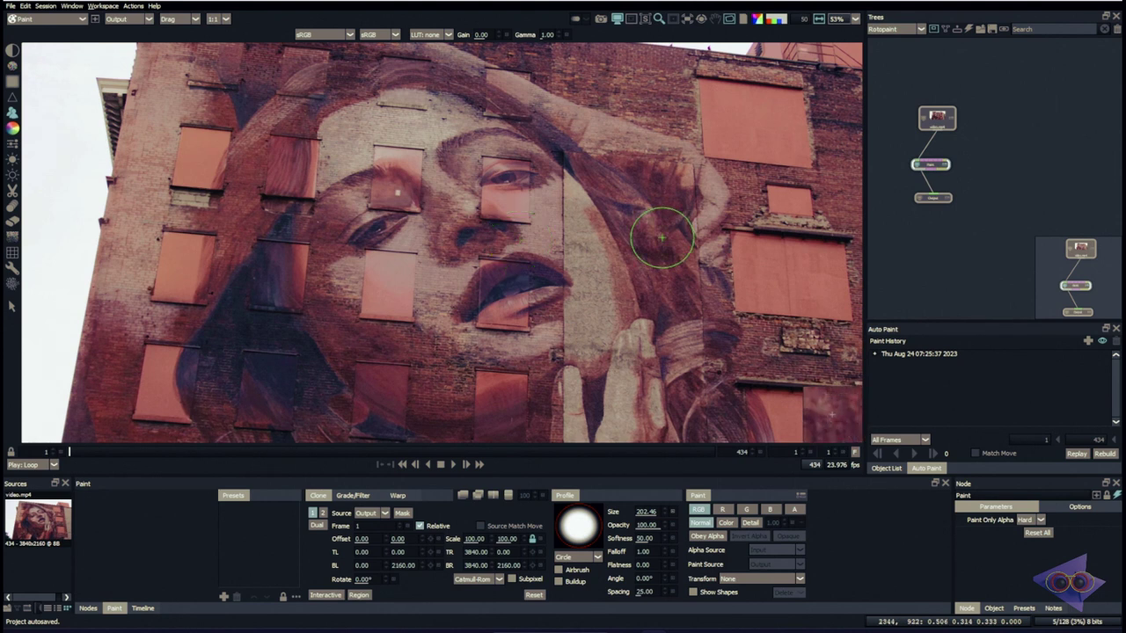
pyautogui.moveTo(662, 237); pyautogui.dragTo(303, 219)
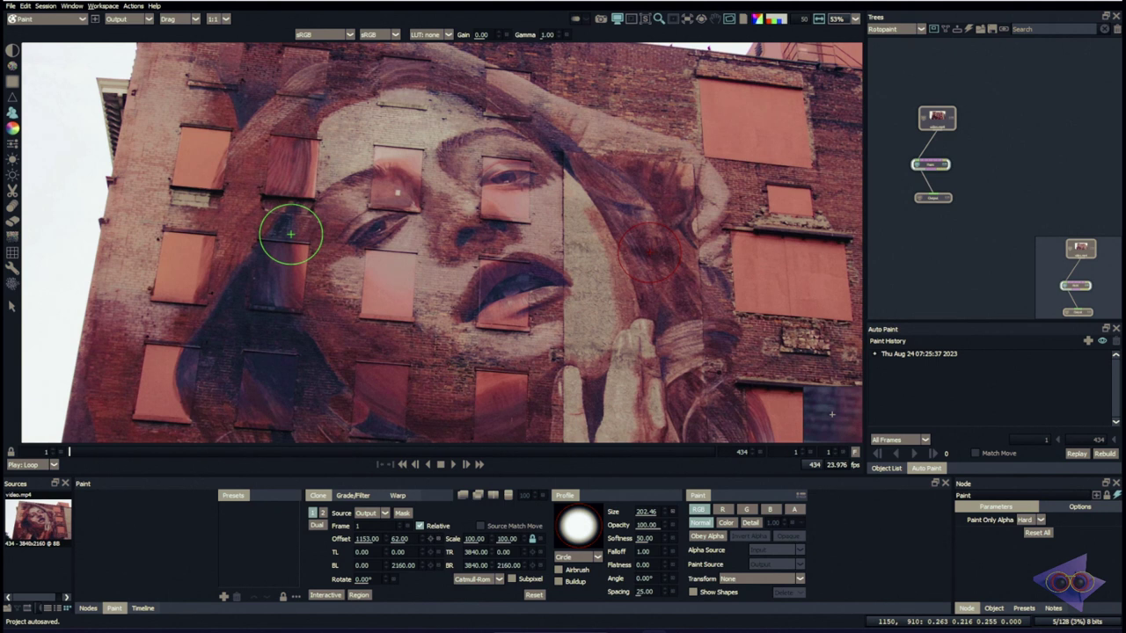
pyautogui.moveTo(290, 233)
pyautogui.mouseDown()
pyautogui.moveTo(276, 265)
pyautogui.moveTo(300, 251)
pyautogui.moveTo(397, 257)
pyautogui.moveTo(339, 234)
pyautogui.moveTo(270, 246)
pyautogui.moveTo(302, 230)
pyautogui.moveTo(268, 214)
pyautogui.moveTo(288, 252)
pyautogui.moveTo(295, 212)
pyautogui.mouseUp()
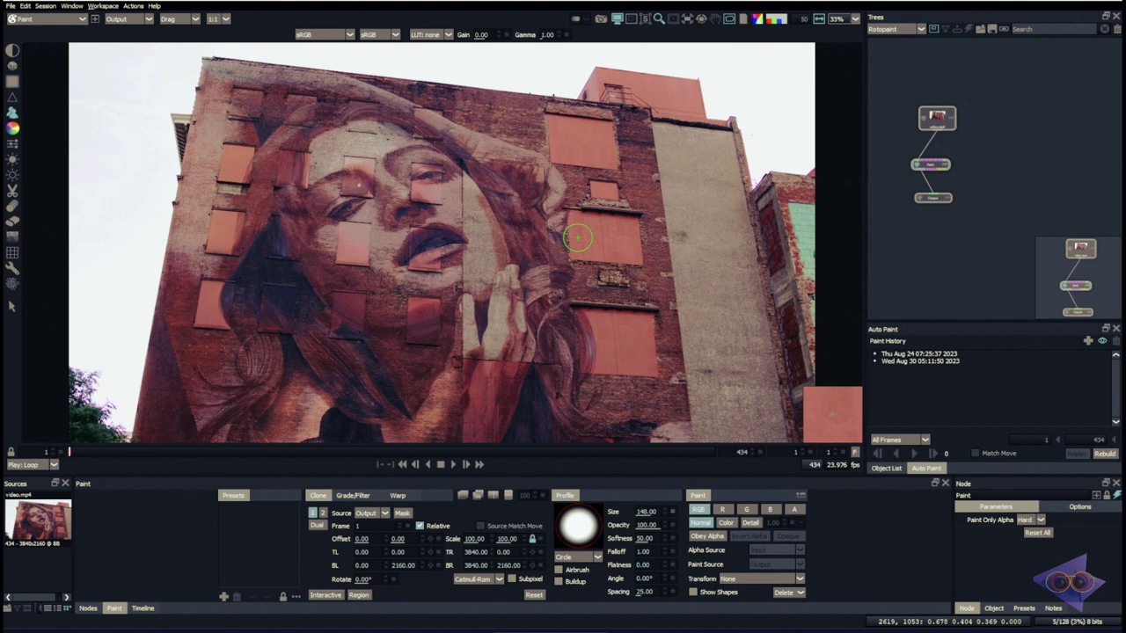
# - Resample the clone source from the middle red window right of the mural, try a brush size of 442, and undo the last change
pyautogui.keyDown('ctrl'); pyautogui.click(603, 232); pyautogui.keyUp('ctrl')
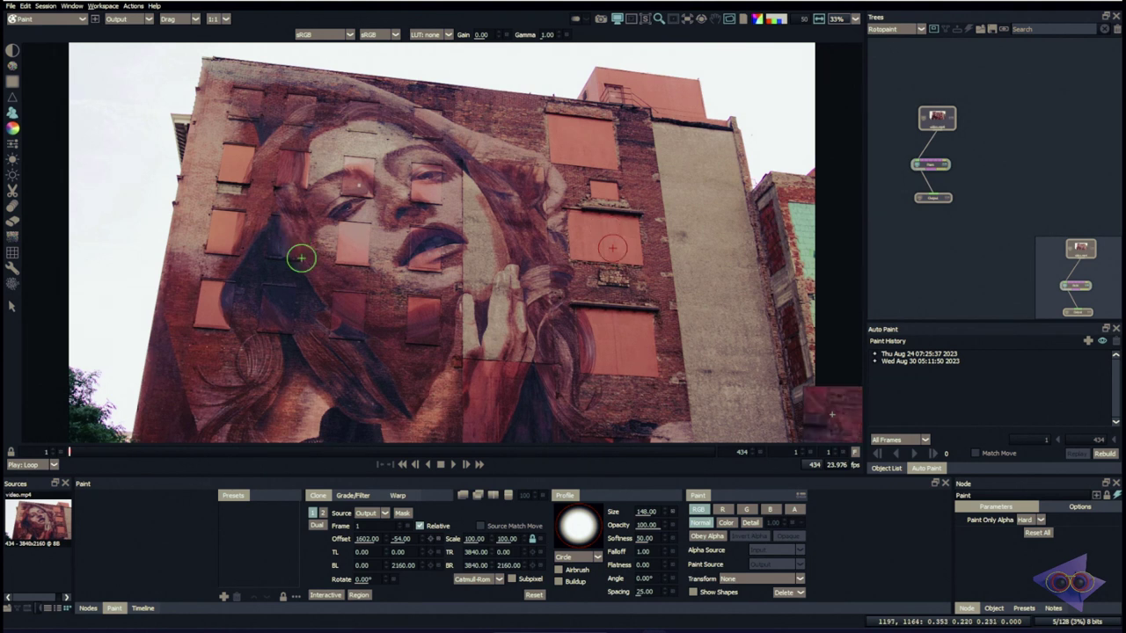
pyautogui.keyDown('ctrl'); pyautogui.moveTo(318, 230); pyautogui.dragTo(360, 231); pyautogui.keyUp('ctrl')
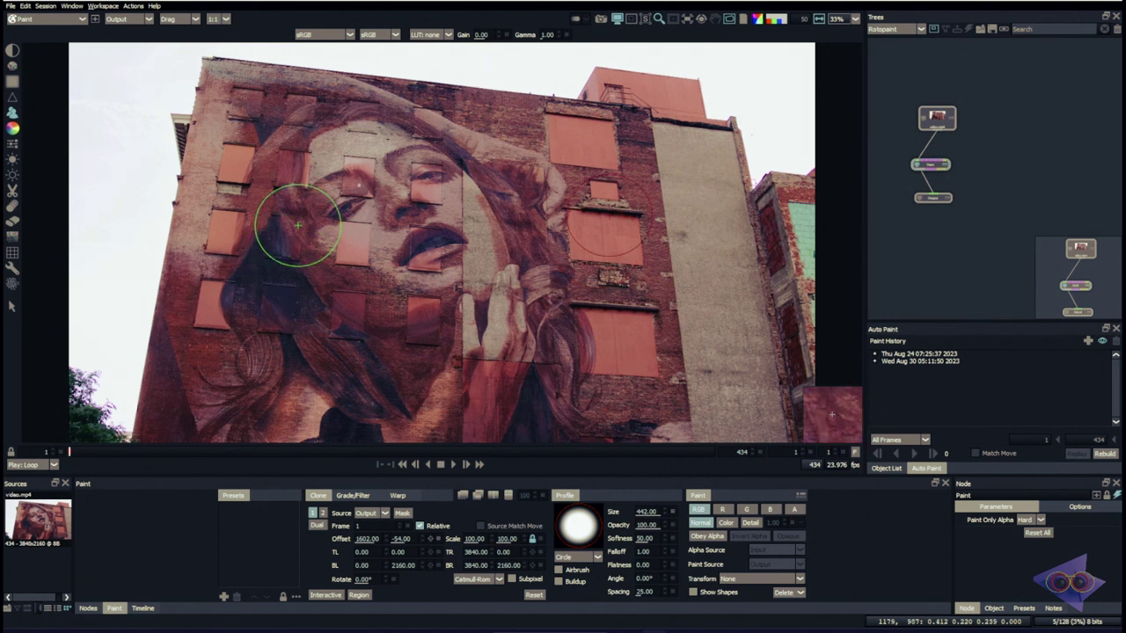
pyautogui.hotkey('ctrl', 'z')
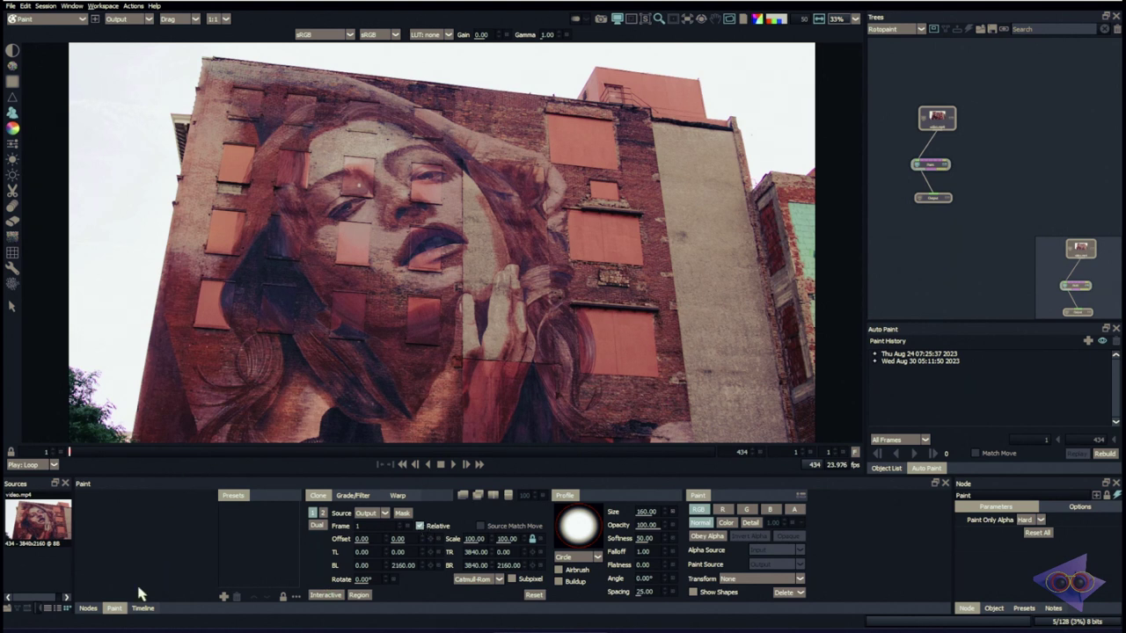
# - Add a Checkerboard node beside video.mp4 and connect it to the Paint node's source input
pyautogui.click(88, 608)
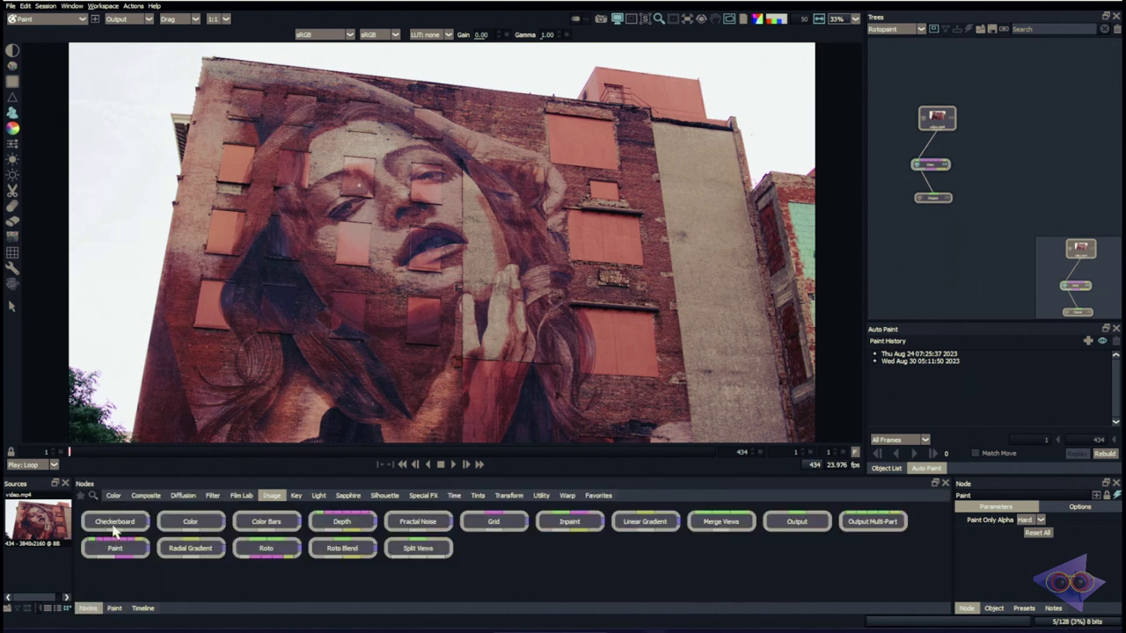
pyautogui.moveTo(115, 522); pyautogui.dragTo(1021, 125)
pyautogui.scroll(4, 942, 168)
pyautogui.moveTo(978, 177); pyautogui.dragTo(1057, 301)
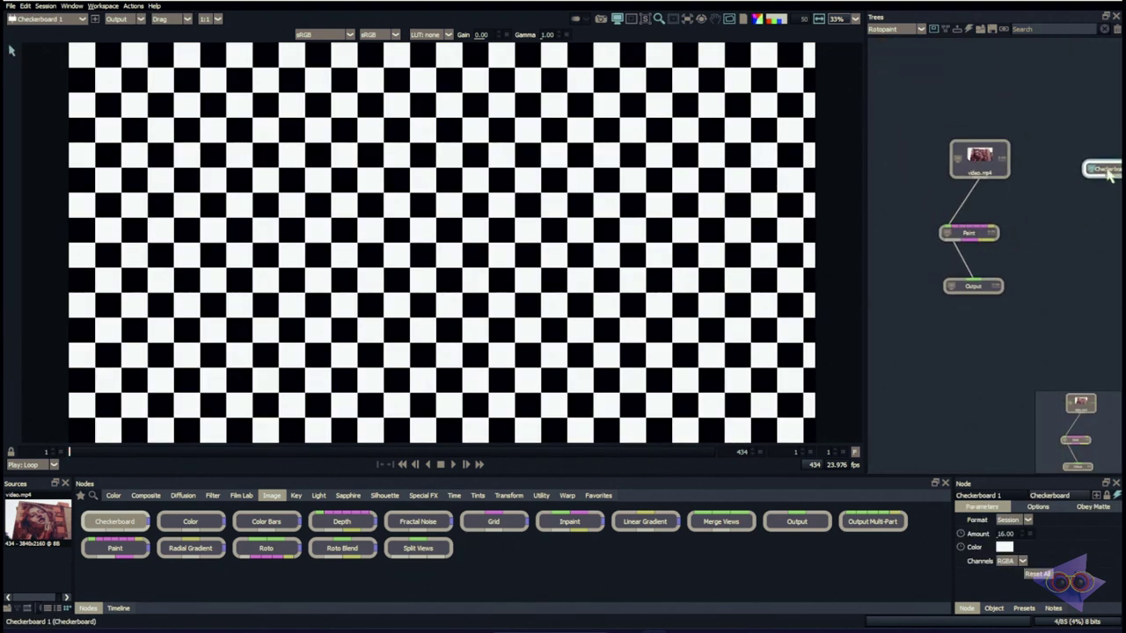
pyautogui.moveTo(1110, 173); pyautogui.dragTo(1078, 168)
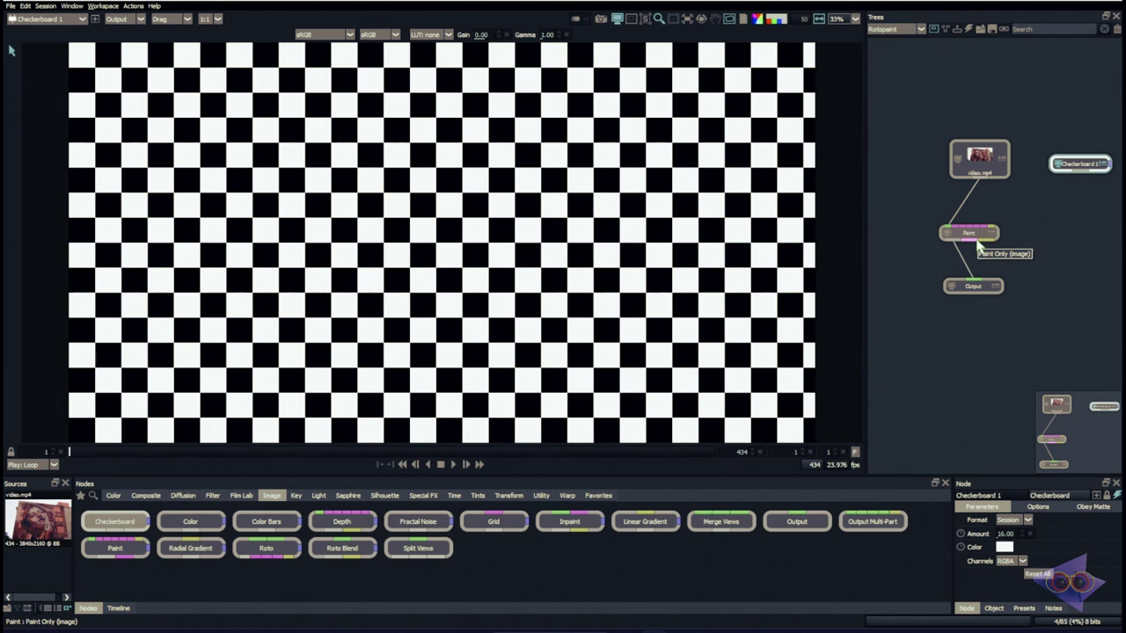
pyautogui.click(976, 238)
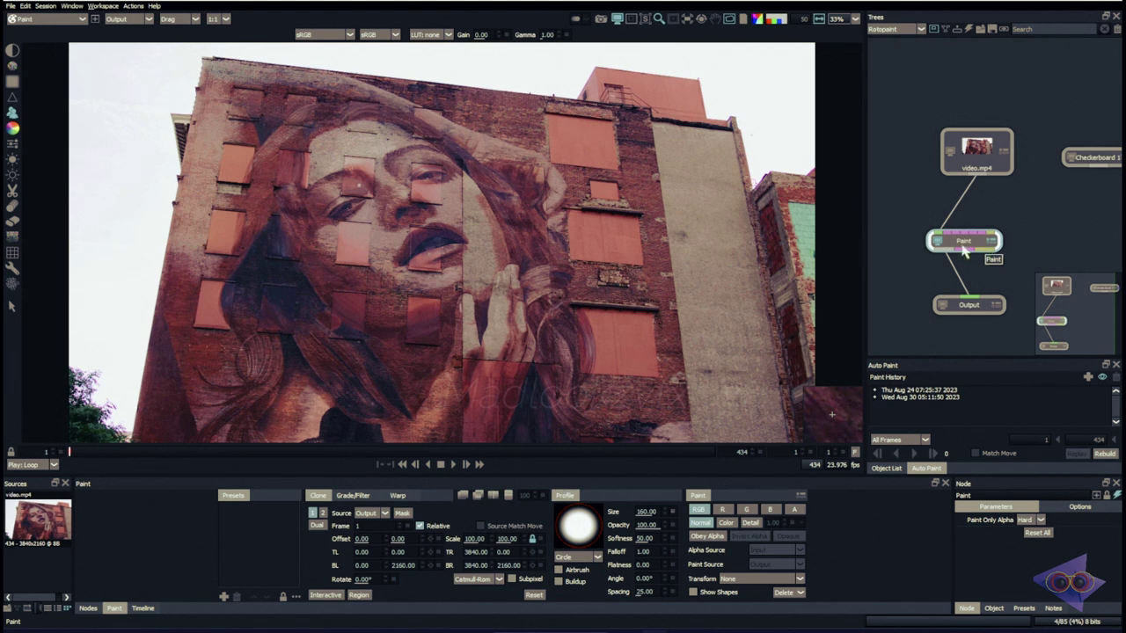
pyautogui.moveTo(950, 239)
pyautogui.mouseDown()
pyautogui.moveTo(1009, 188)
pyautogui.moveTo(1062, 170)
pyautogui.mouseUp()
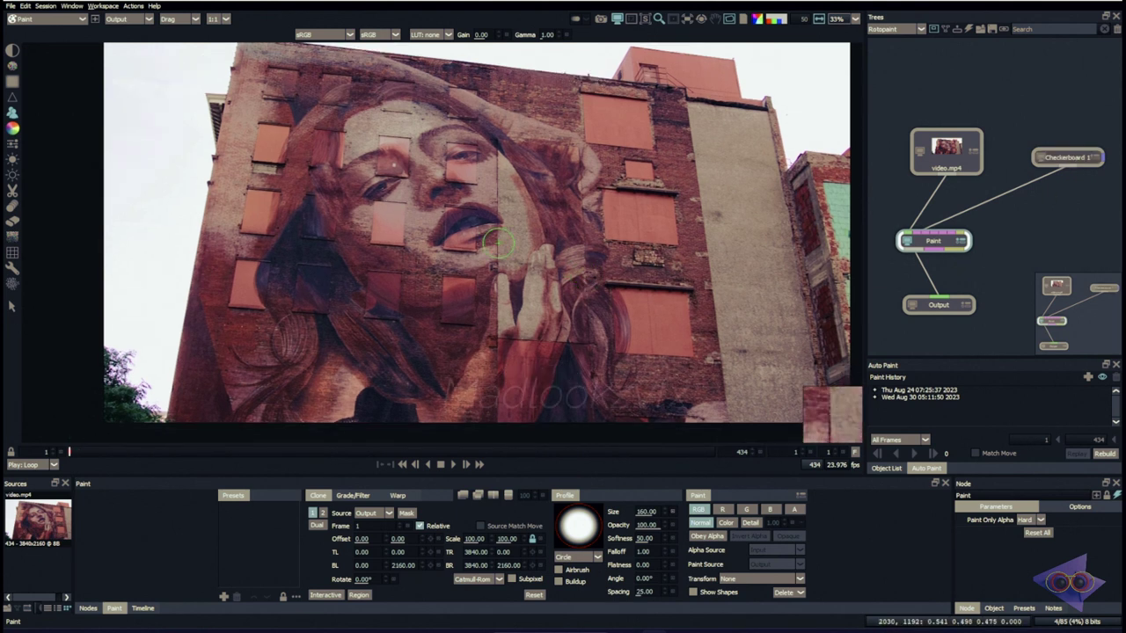
# - Show the Paint node's Source 1 in the viewer and return the view to Output
pyautogui.moveTo(566, 253); pyautogui.dragTo(578, 273)
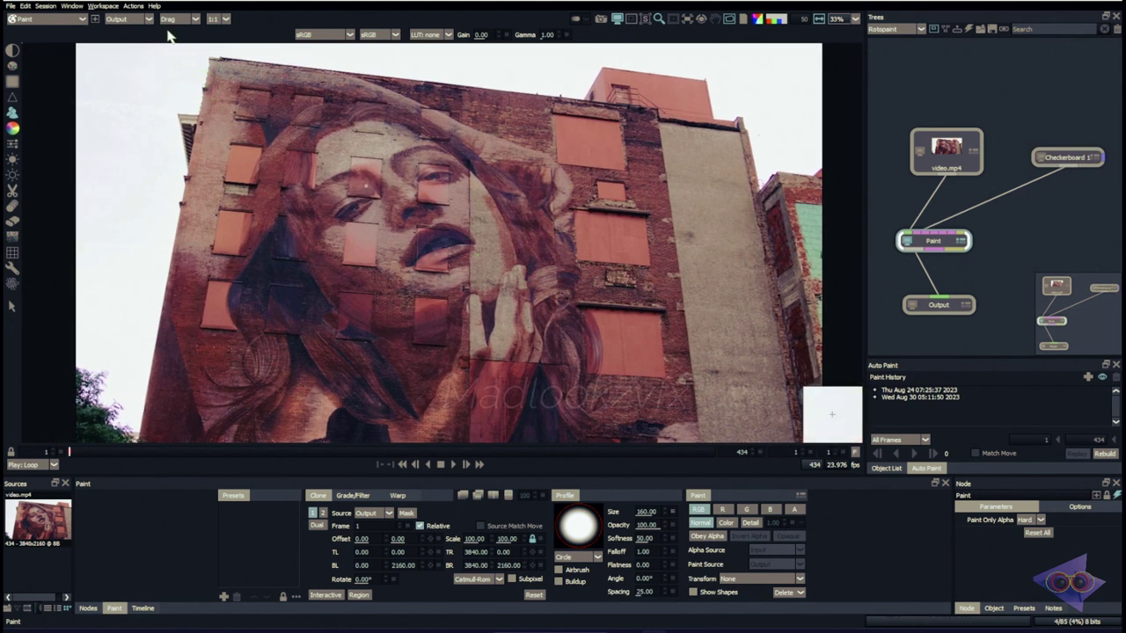
pyautogui.click(123, 18)
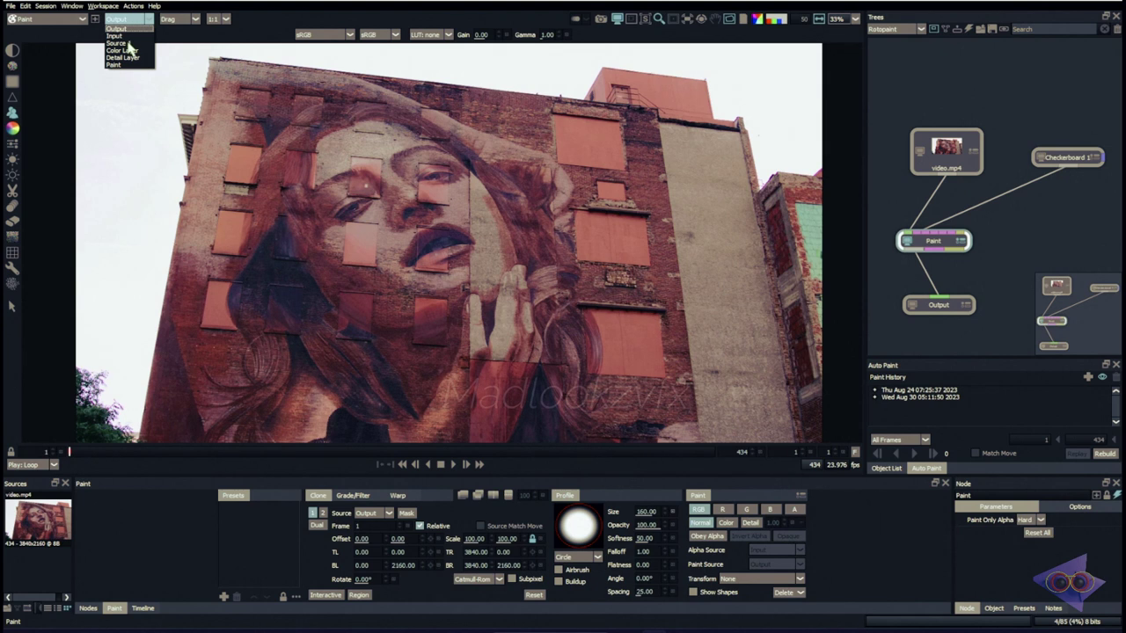
pyautogui.click(123, 43)
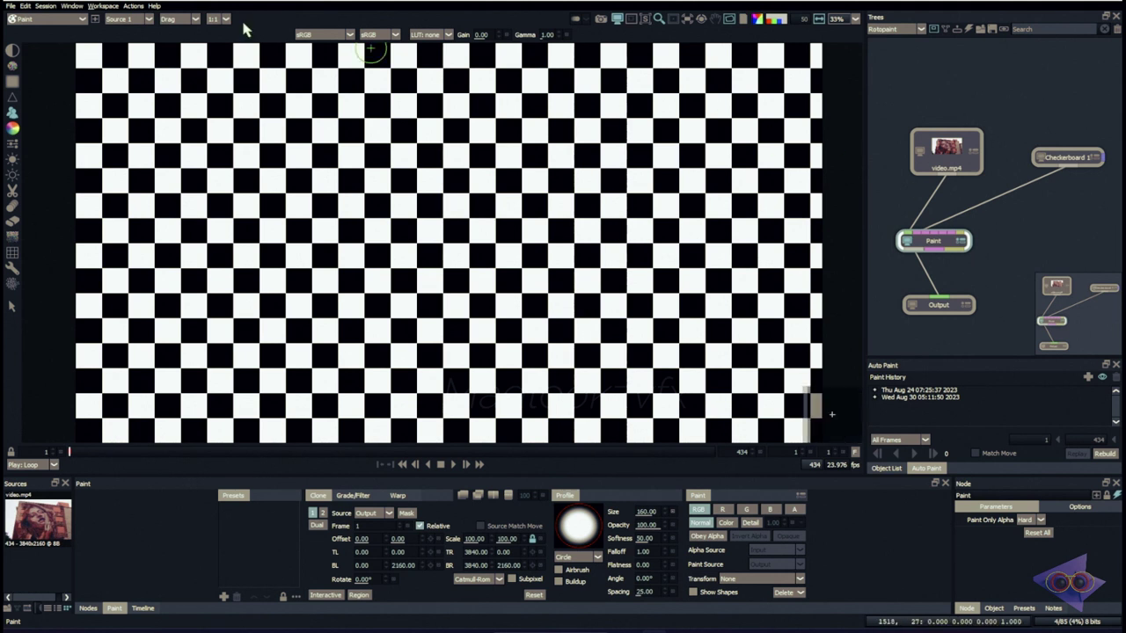
pyautogui.click(132, 19)
pyautogui.click(131, 28)
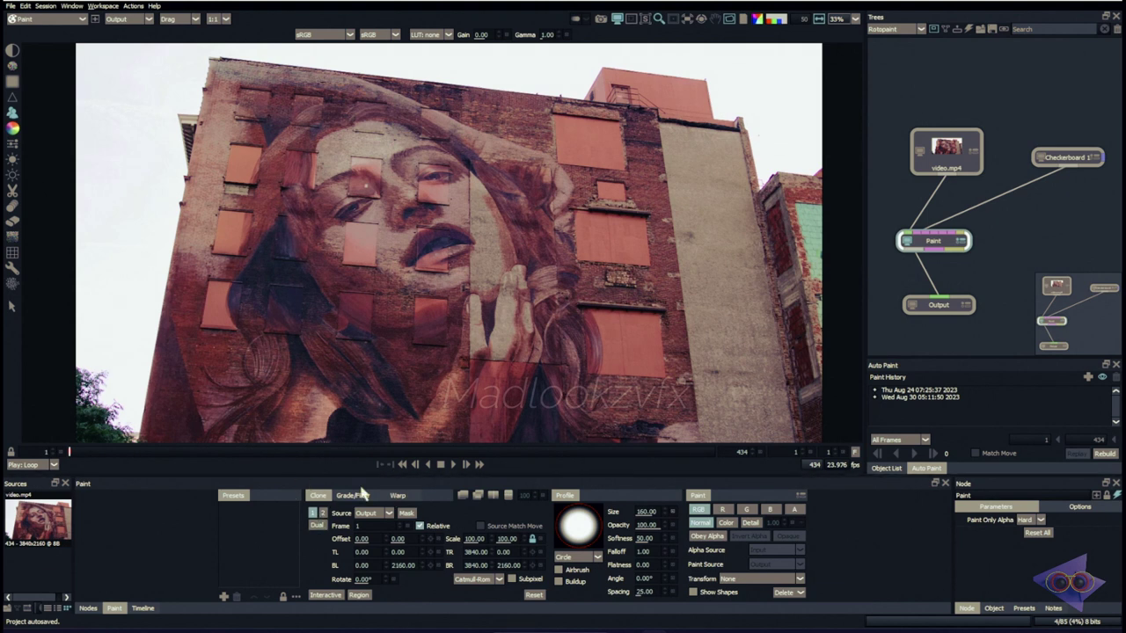
# - Look through the clone brush's Grade/Filter and Warp settings and return to the Clone settings
pyautogui.click(356, 496)
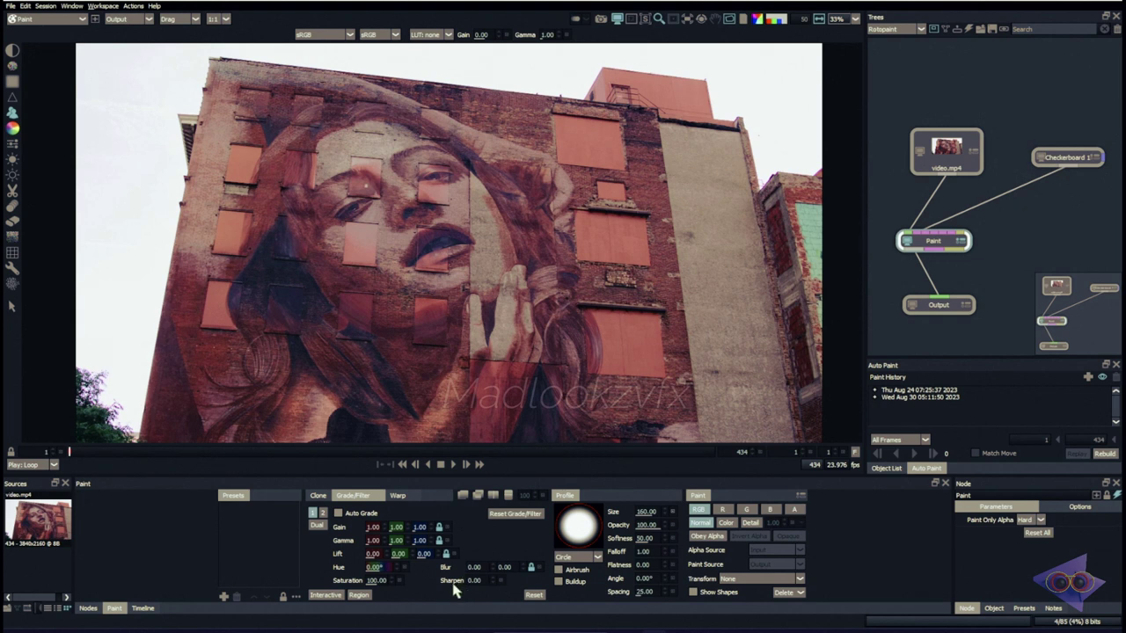
pyautogui.click(406, 500)
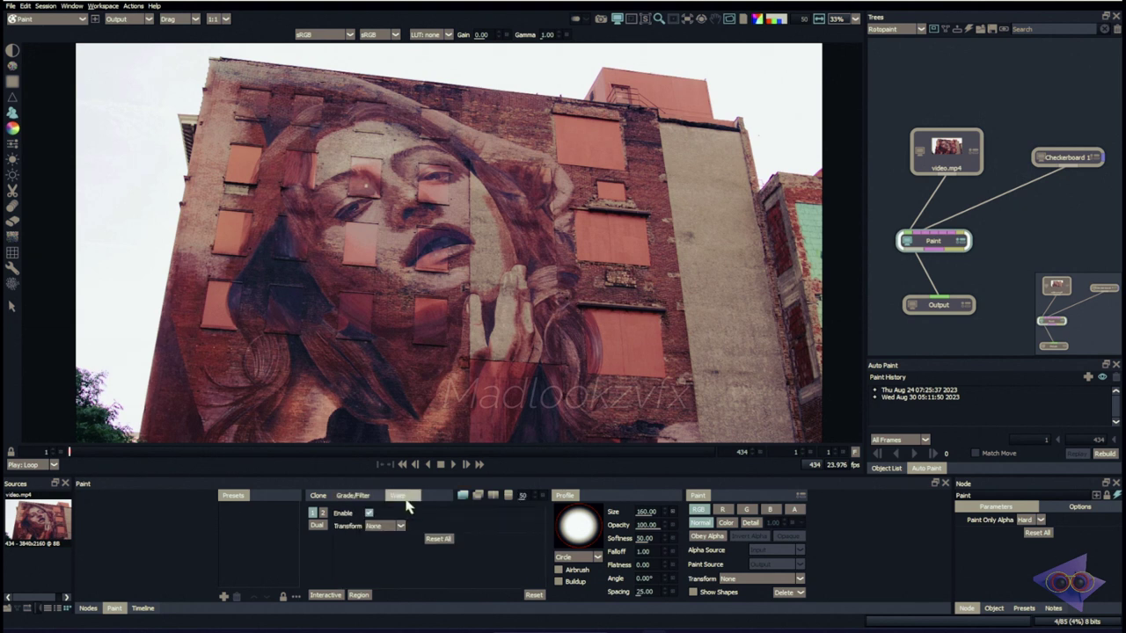
pyautogui.click(318, 495)
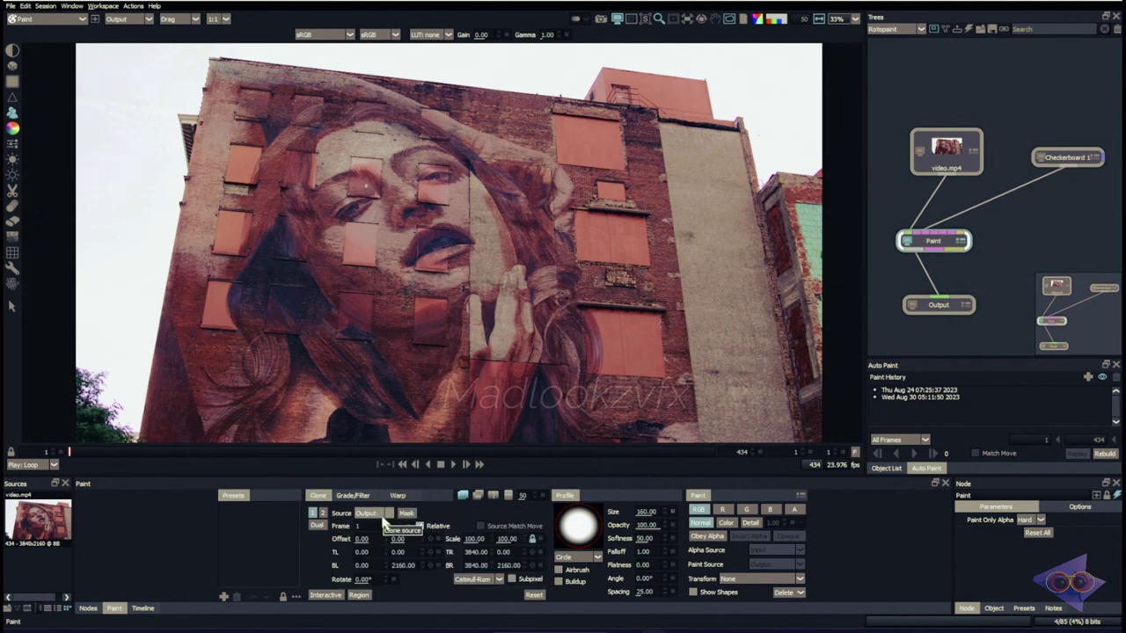
# - Disconnect the Checkerboard node from Paint, check which clone sources are offered, and reconnect it to the source input
pyautogui.click(384, 519)
pyautogui.click(1030, 180)
pyautogui.moveTo(1062, 178); pyautogui.dragTo(1011, 211)
pyautogui.click(369, 513)
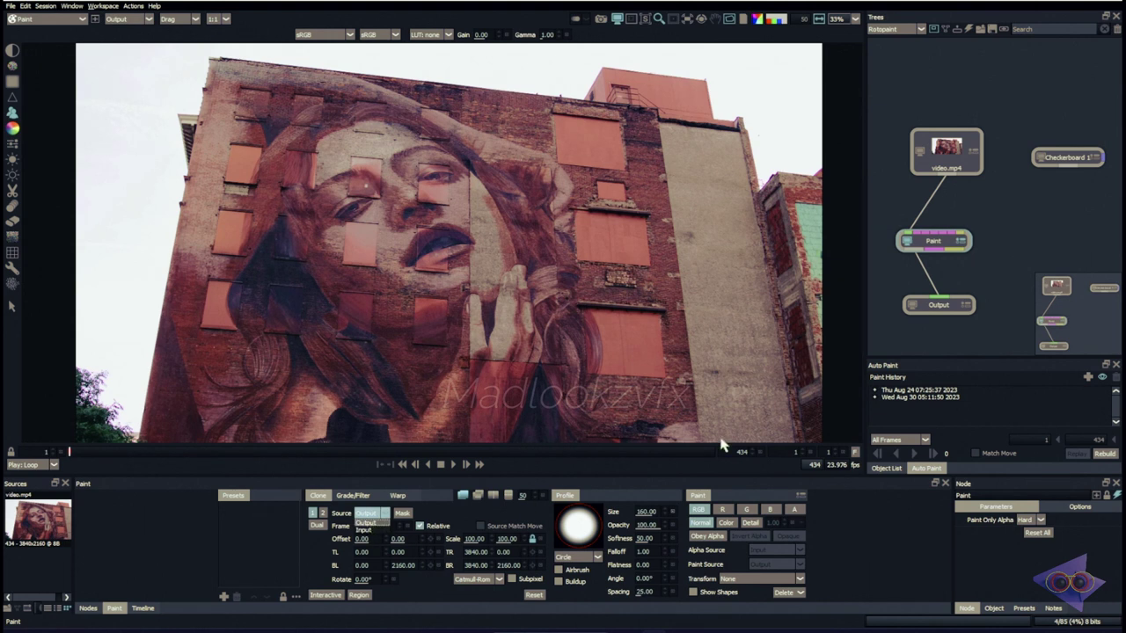
pyautogui.moveTo(924, 246); pyautogui.dragTo(1067, 170)
# - Set the clone source to Source 1 and preview it over the footage as an onion skin at 100 opacity
pyautogui.click(369, 512)
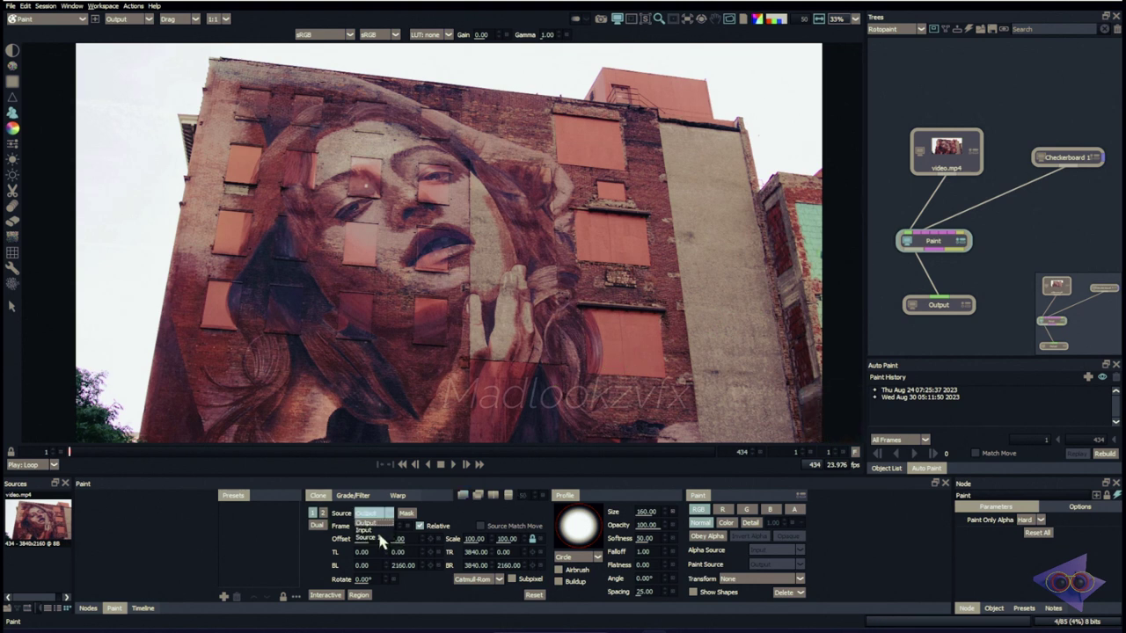
pyautogui.click(379, 538)
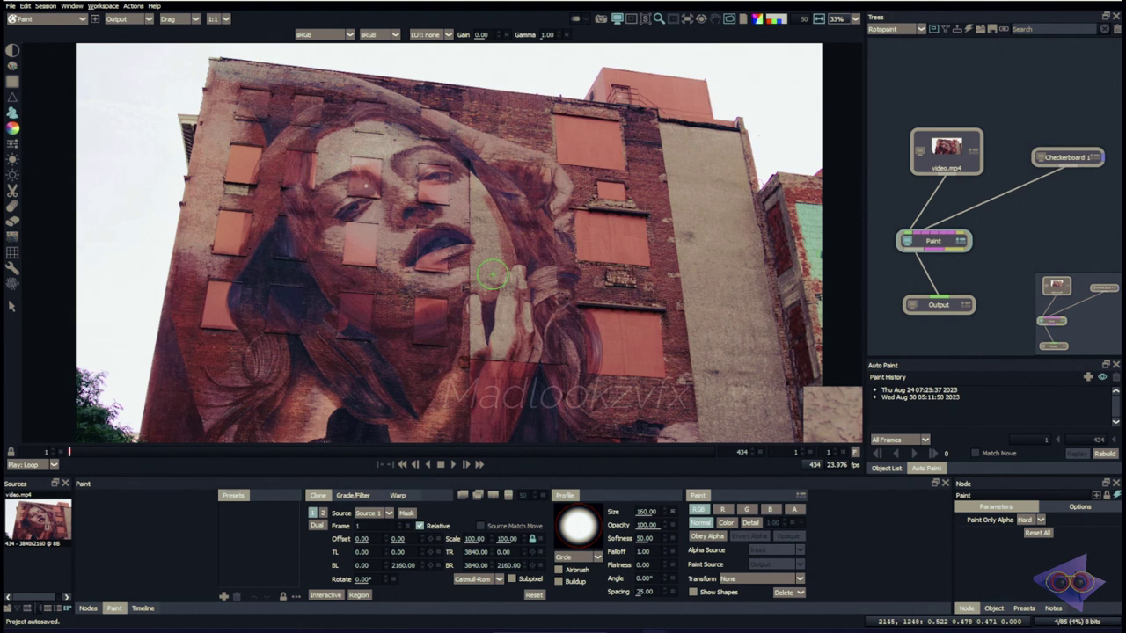
pyautogui.press('shift')
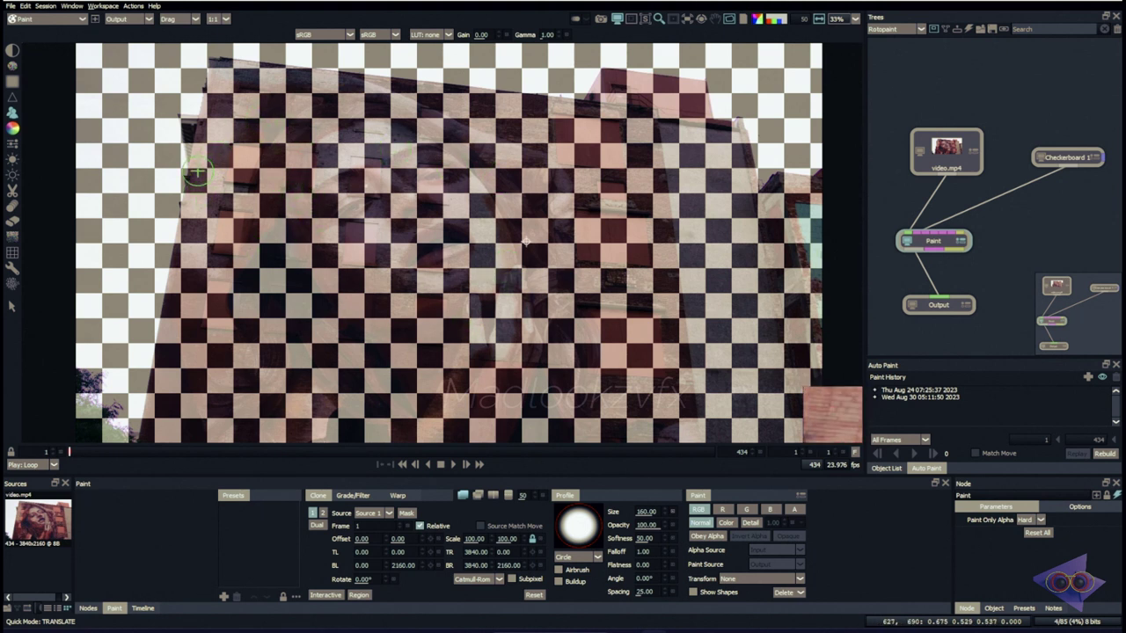
pyautogui.moveTo(621, 295); pyautogui.dragTo(610, 301)
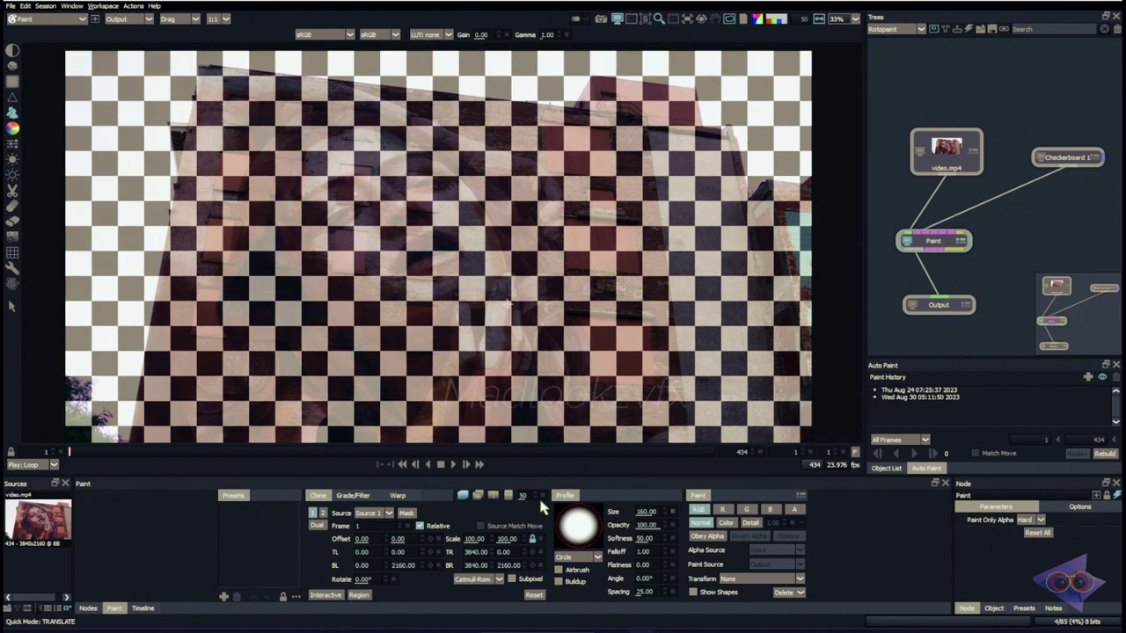
pyautogui.moveTo(528, 498)
pyautogui.mouseDown()
pyautogui.moveTo(658, 508)
pyautogui.moveTo(551, 515)
pyautogui.moveTo(524, 496)
pyautogui.moveTo(665, 515)
pyautogui.mouseUp()
pyautogui.click(543, 497)
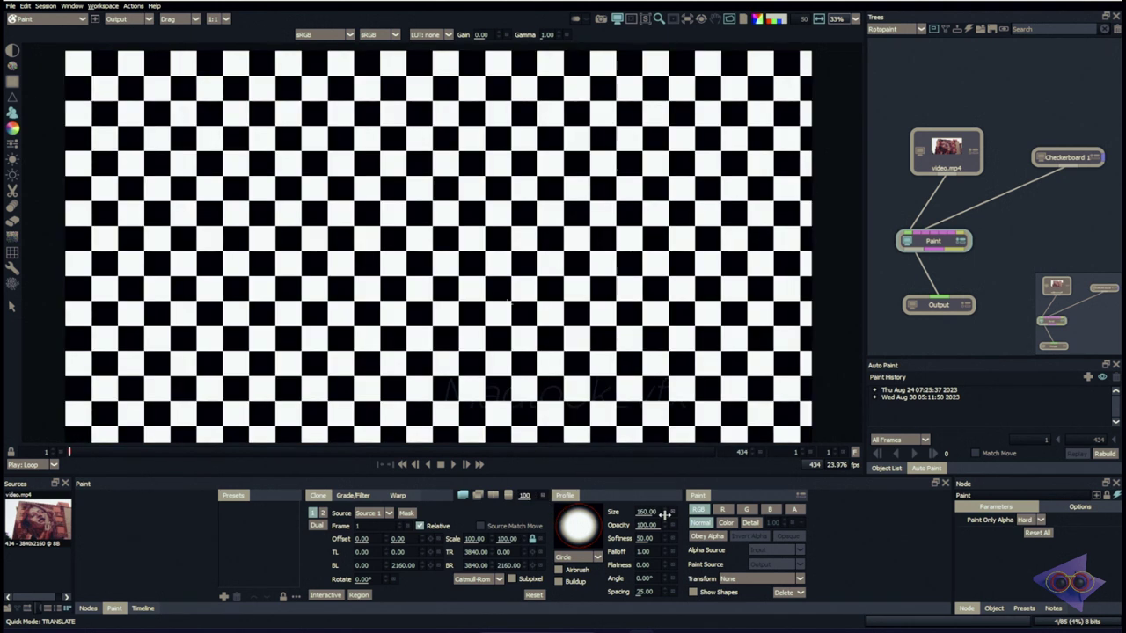
pyautogui.moveTo(551, 281); pyautogui.dragTo(568, 293)
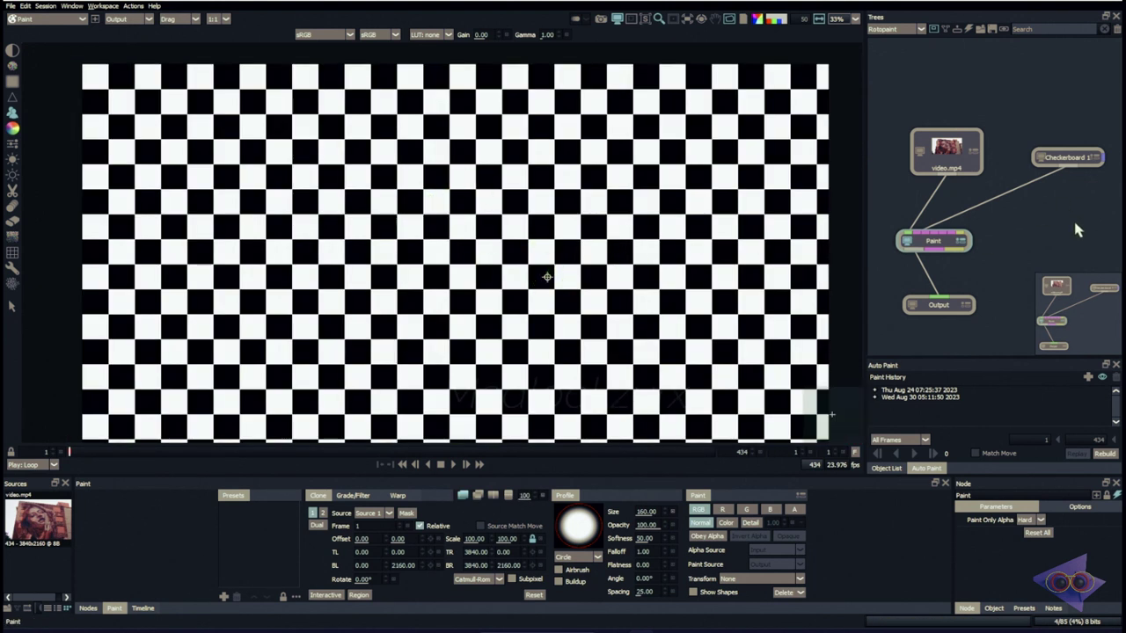
pyautogui.press('o')
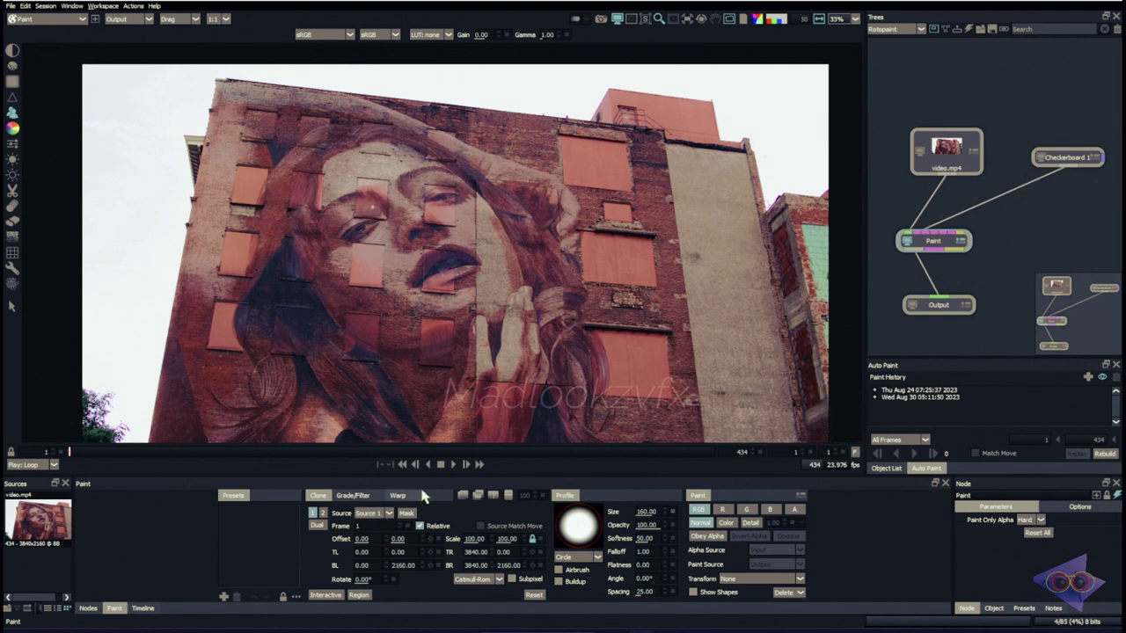
# - Offset the clone source from the painting position by 840, -3
pyautogui.moveTo(618, 262)
pyautogui.mouseDown()
pyautogui.moveTo(448, 255)
pyautogui.moveTo(493, 301)
pyautogui.moveTo(537, 281)
pyautogui.mouseUp()
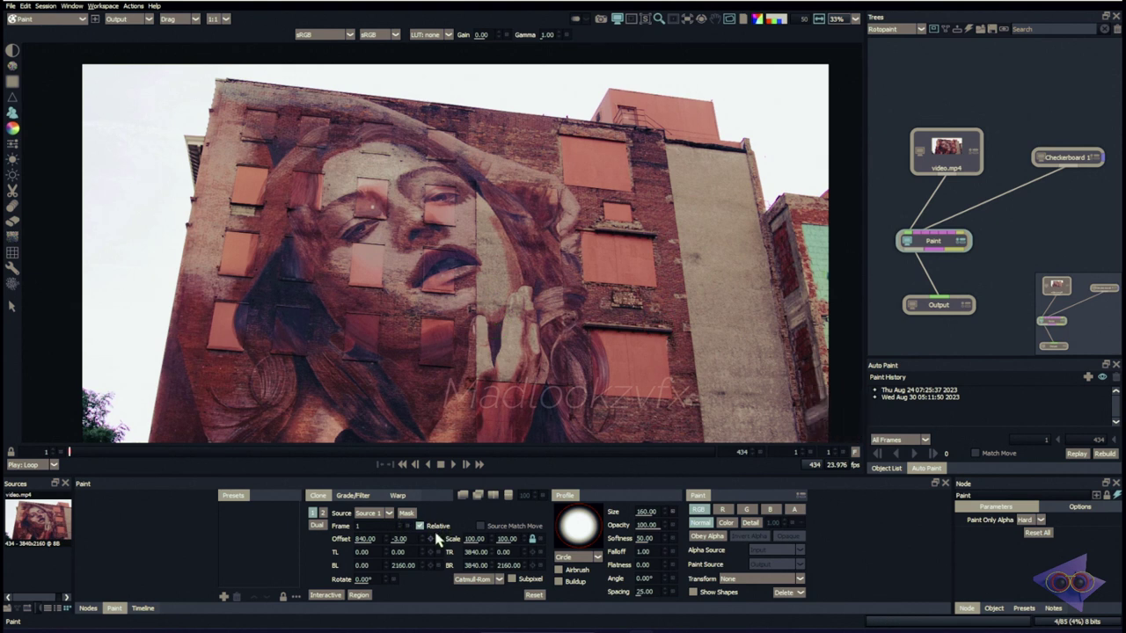
pyautogui.click(378, 514)
pyautogui.click(1019, 227)
# - Add a Color Bars node beside the Checkerboard and connect it to the Paint node as a second source
pyautogui.moveTo(1074, 219); pyautogui.dragTo(958, 211)
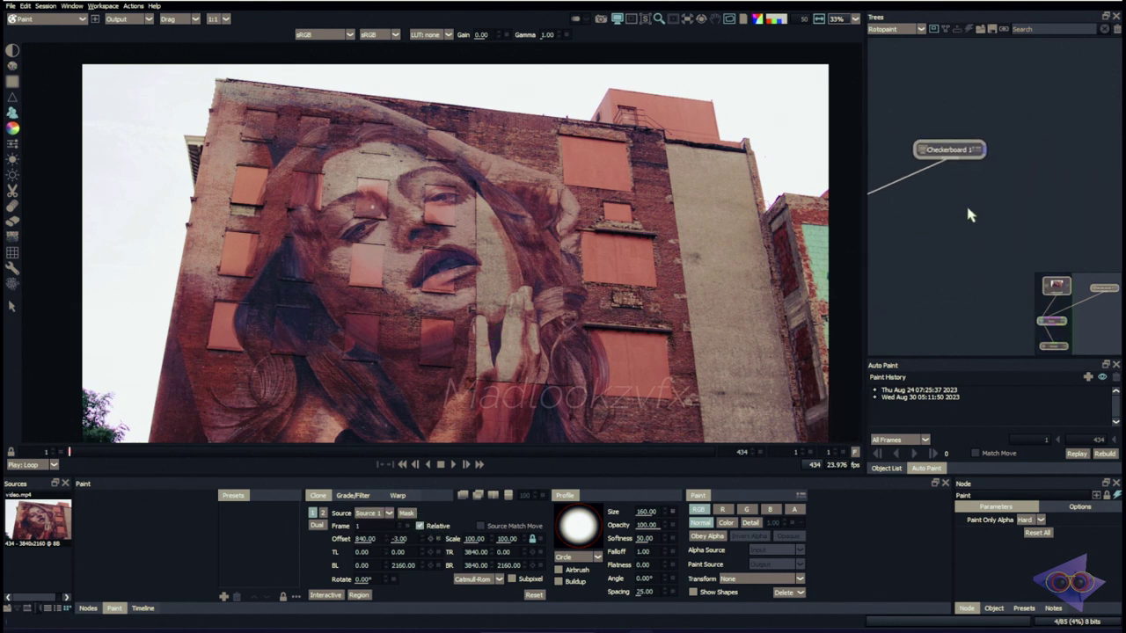
pyautogui.scroll(-1, 994, 191)
pyautogui.click(88, 608)
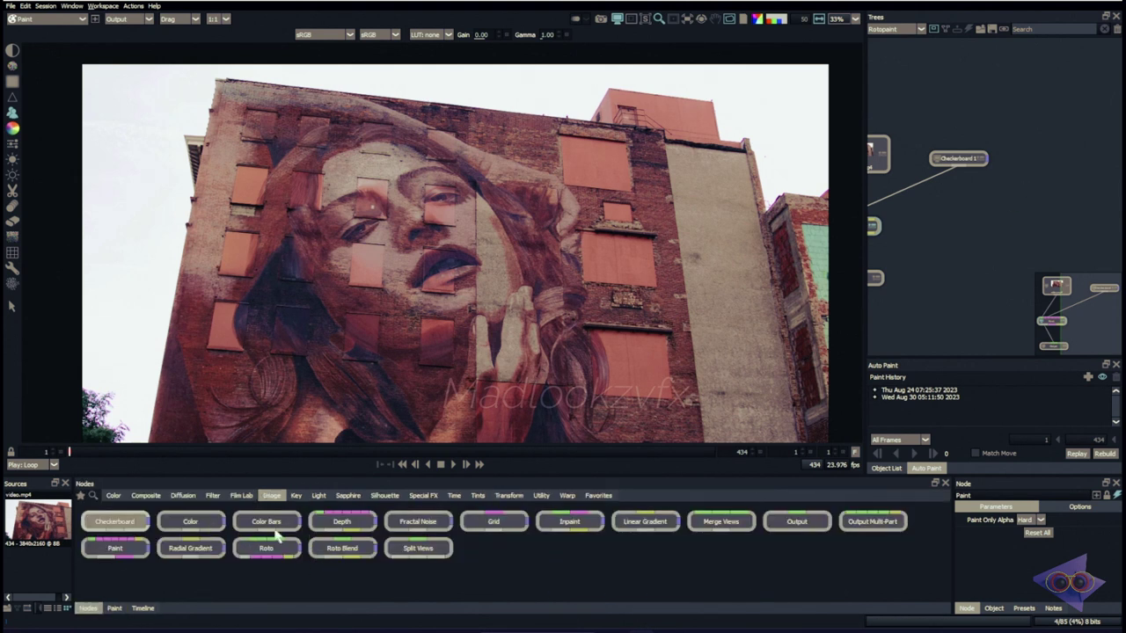
pyautogui.click(266, 524)
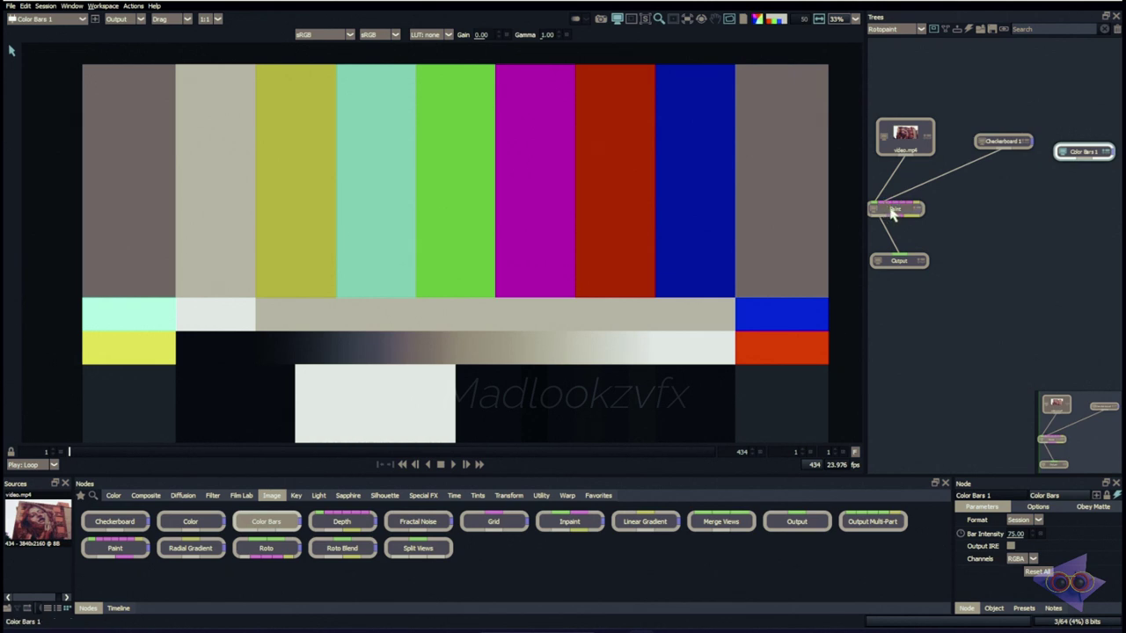
pyautogui.moveTo(892, 213); pyautogui.dragTo(1060, 153)
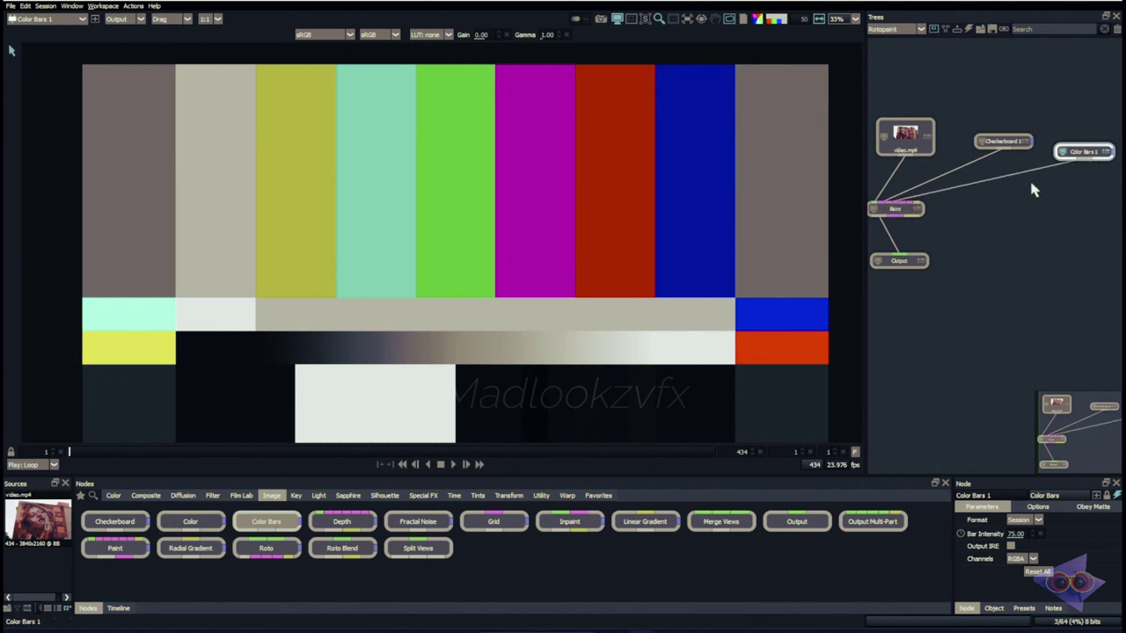
# - Set the Paint node's clone source to Source 2 and preview its overlay on the footage
pyautogui.click(895, 209)
pyautogui.click(370, 514)
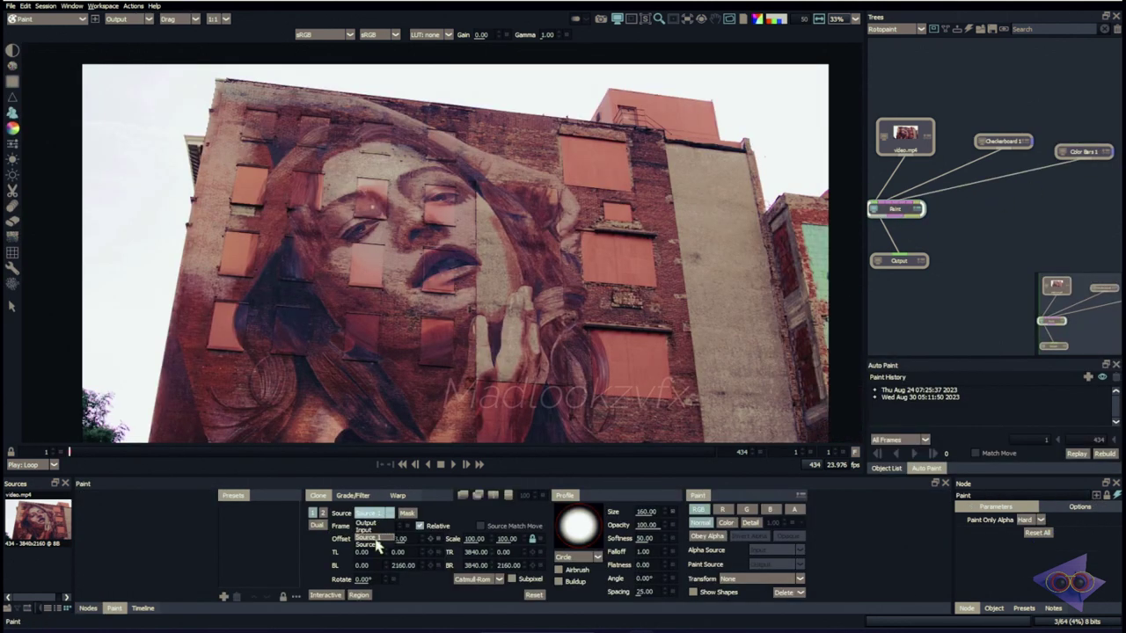
pyautogui.click(369, 545)
pyautogui.scroll(-1, 518, 259)
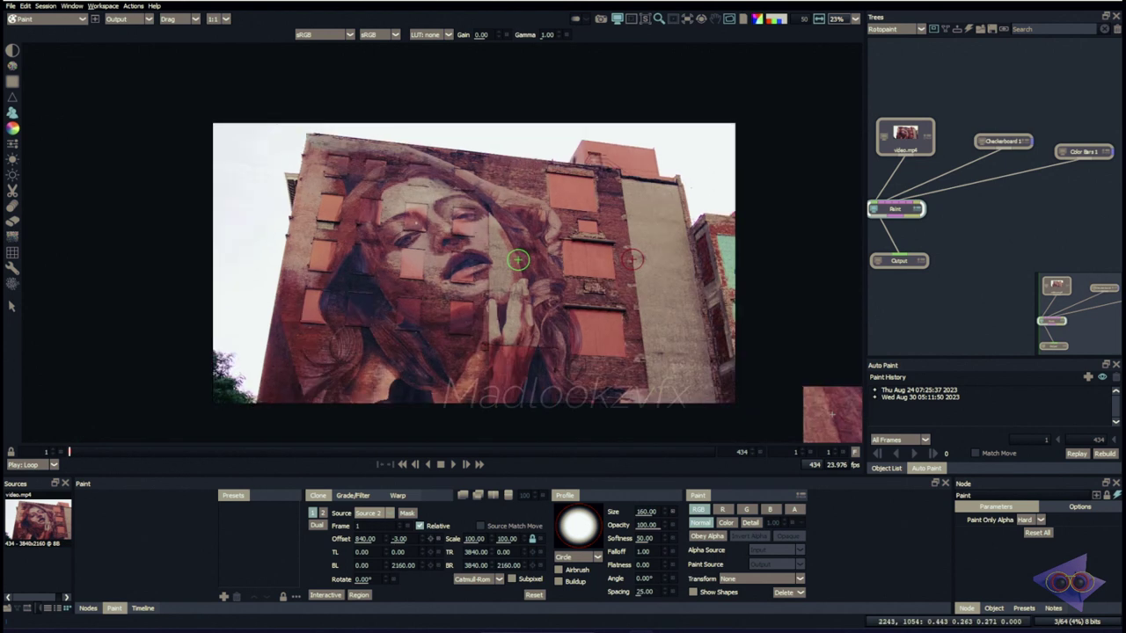
pyautogui.press('shift')
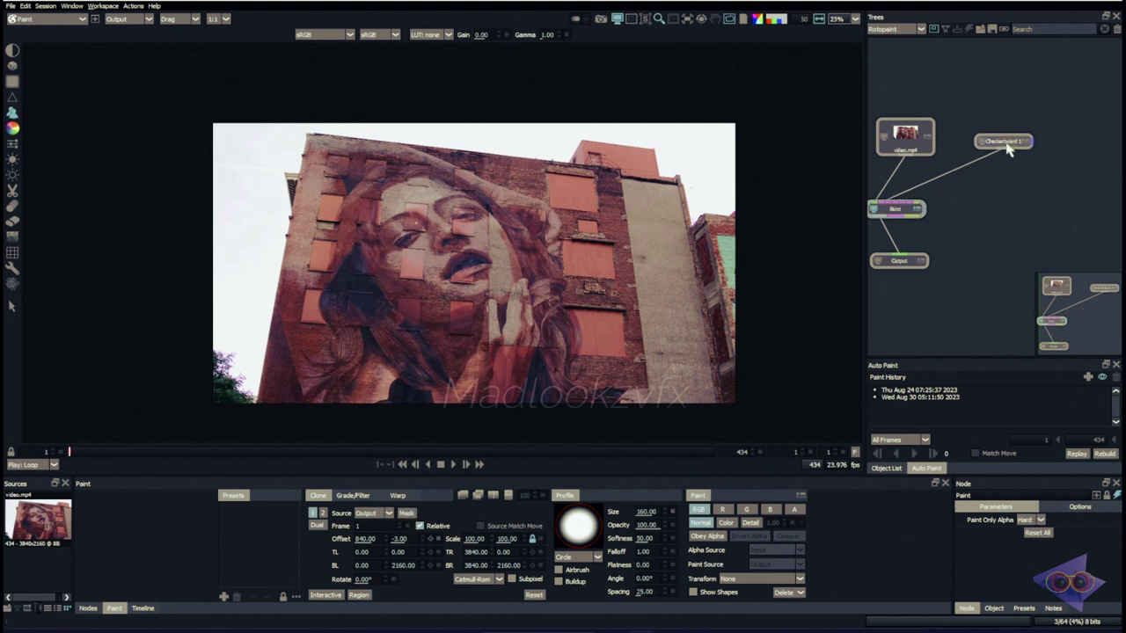
# - Add a Roto node beside the Checkerboard node
pyautogui.click(1007, 144)
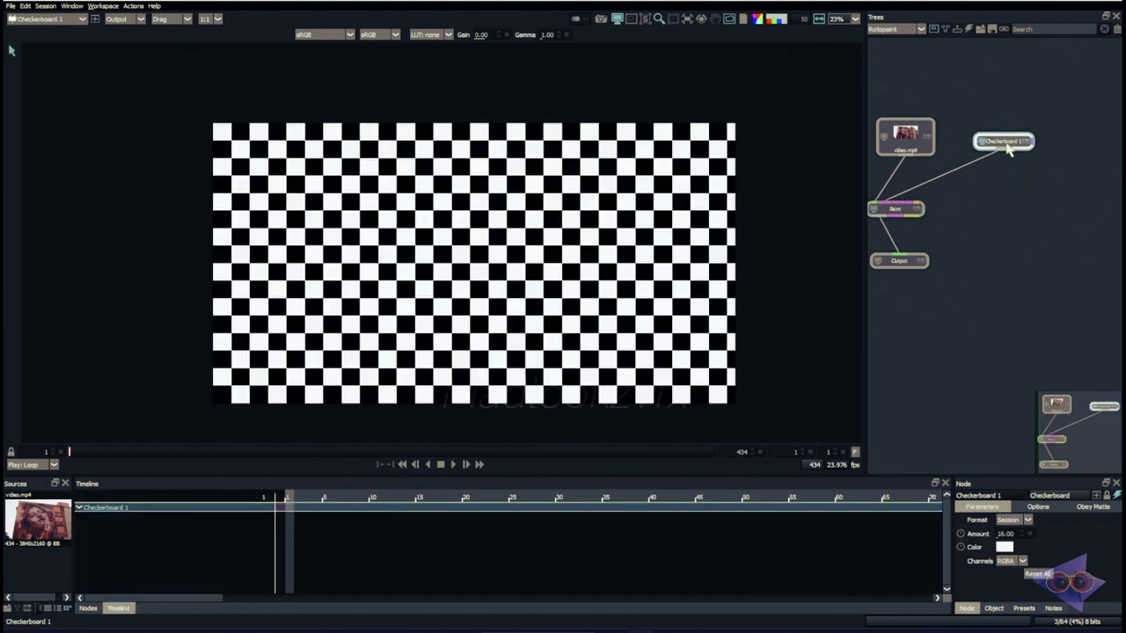
pyautogui.click(994, 173)
pyautogui.press('Tab')
pyautogui.write('roto')
pyautogui.press('Return')
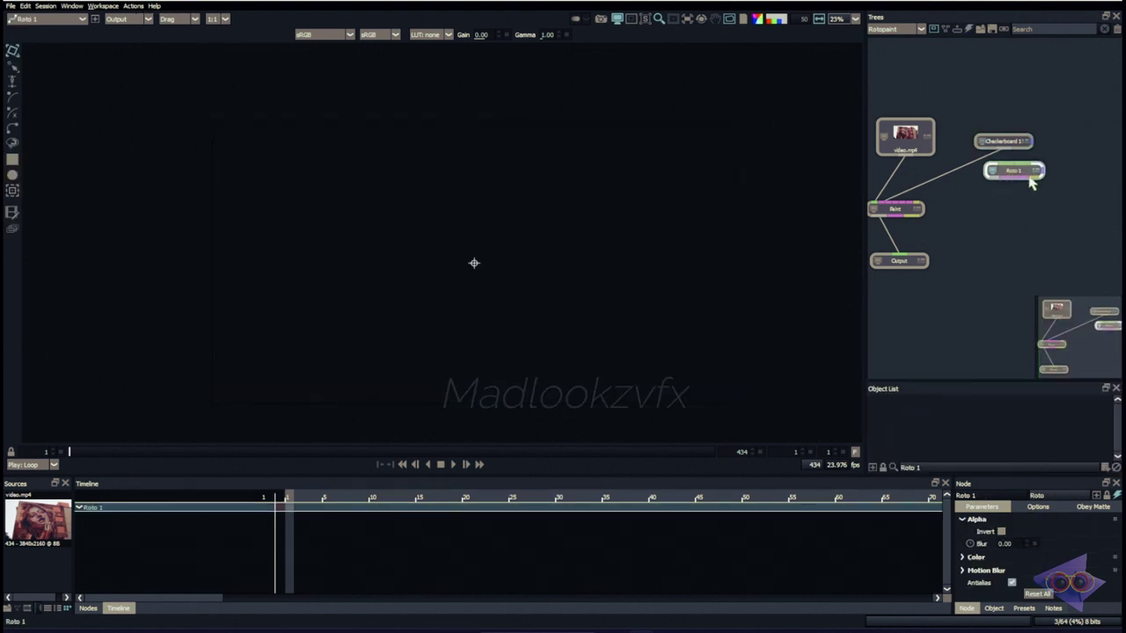
# - Add a Copy node below the Checkerboard and connect the Checkerboard and Roto nodes to its inputs
pyautogui.click(994, 183)
pyautogui.press('Tab')
pyautogui.write('copy')
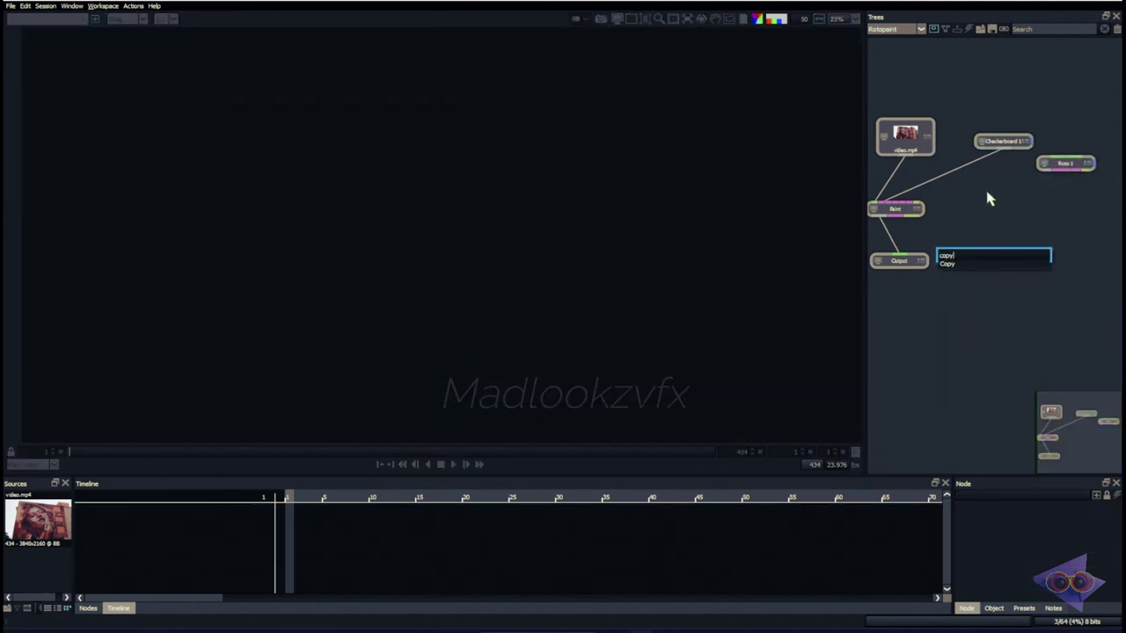
pyautogui.press('Return')
pyautogui.moveTo(982, 186); pyautogui.dragTo(1058, 151)
pyautogui.click(994, 200)
pyautogui.scroll(1, 994, 199)
# - Draw an ellipse in the Roto node and set the Copy node's Alpha channel to Alpha
pyautogui.doubleClick(1069, 143)
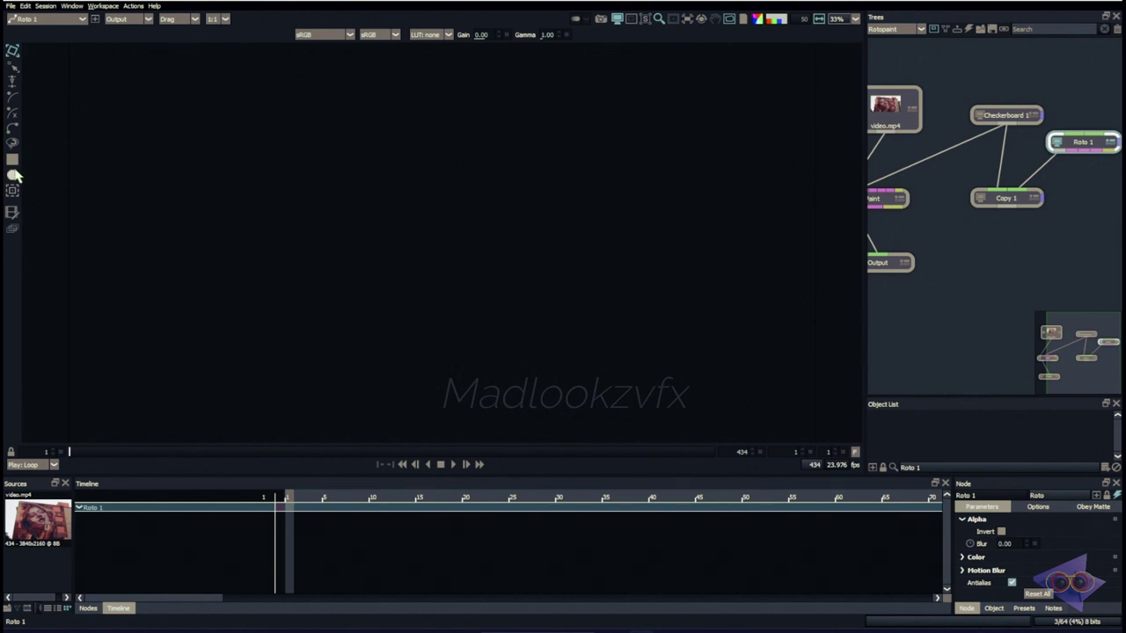
pyautogui.click(1008, 198)
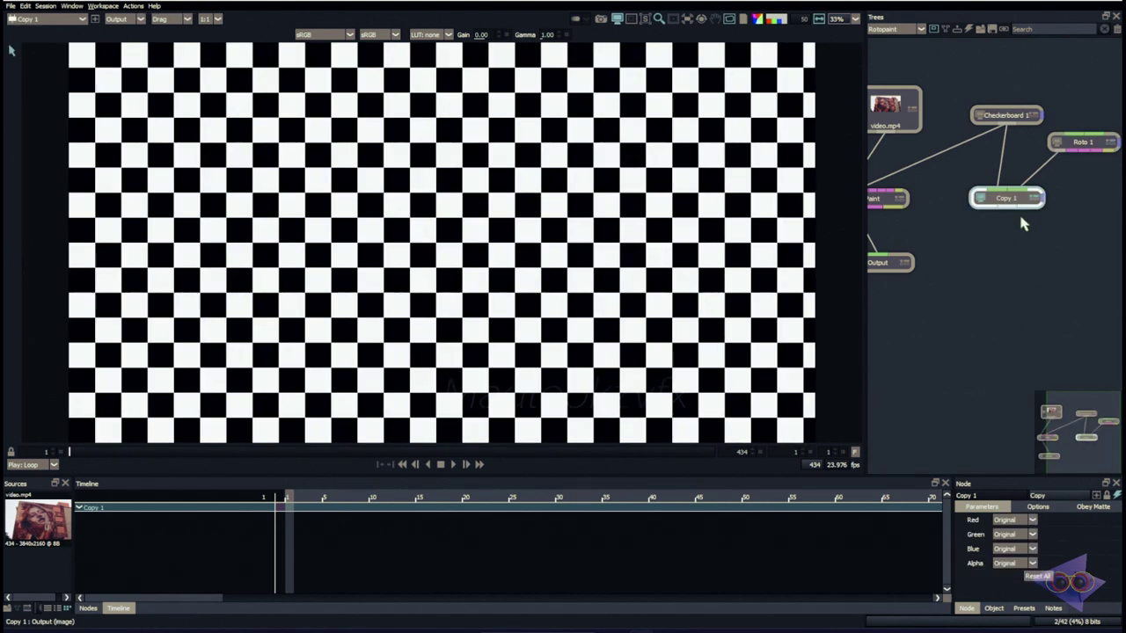
pyautogui.click(1010, 564)
pyautogui.click(1002, 602)
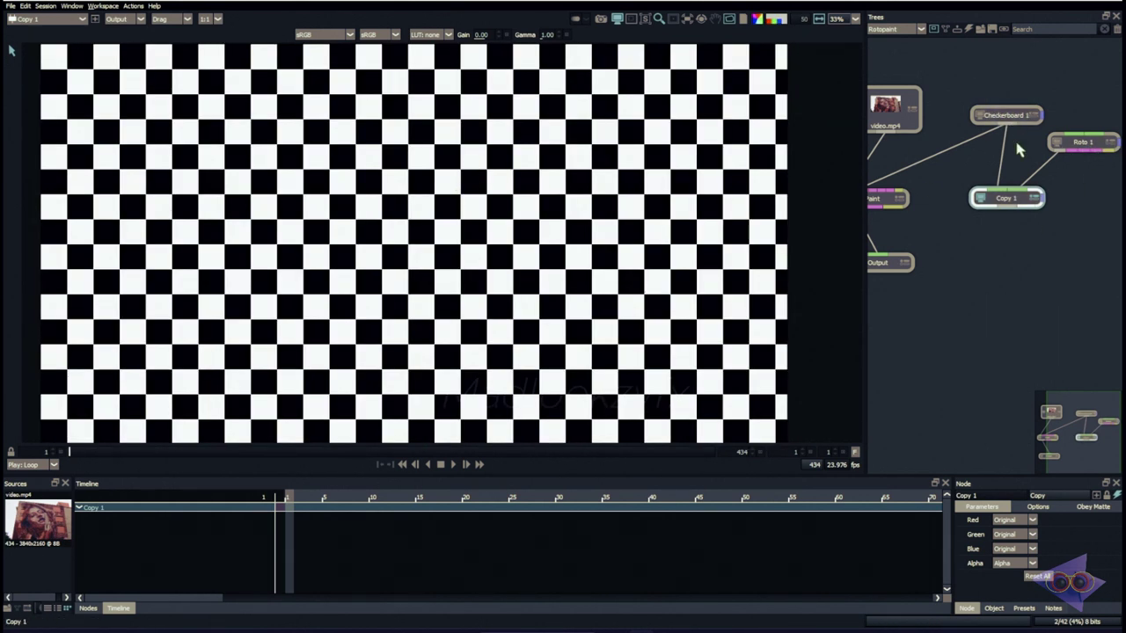
# - Insert the Copy node into the connection between the Checkerboard and the Paint node
pyautogui.scroll(-1, 972, 281)
pyautogui.moveTo(971, 282); pyautogui.dragTo(1052, 293)
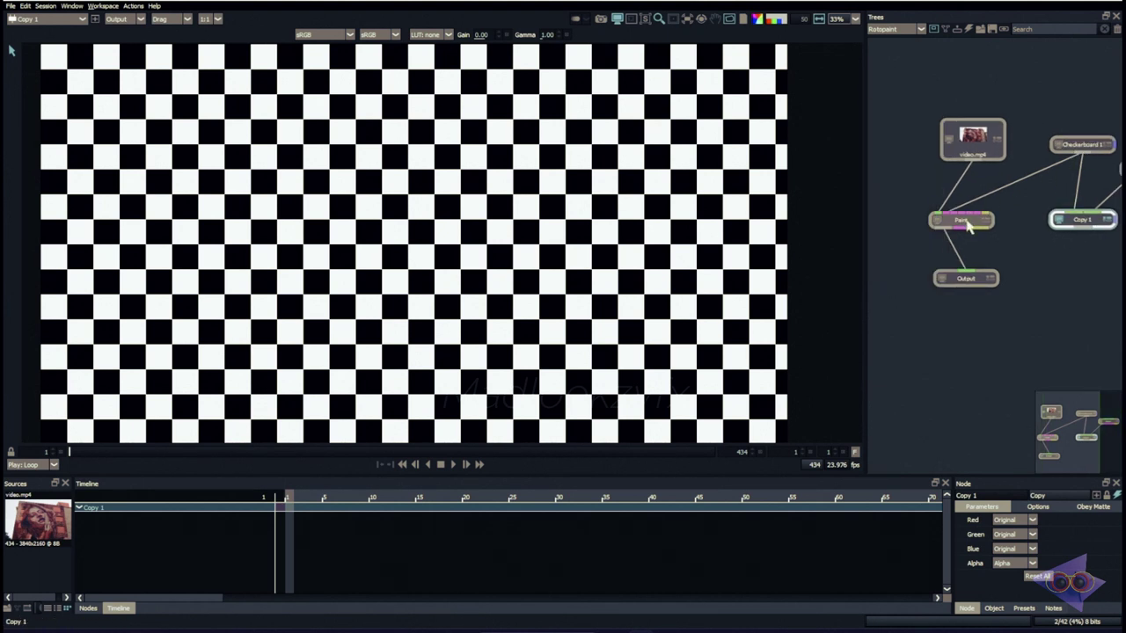
pyautogui.moveTo(979, 219); pyautogui.dragTo(978, 242)
pyautogui.moveTo(1084, 227); pyautogui.dragTo(1075, 192)
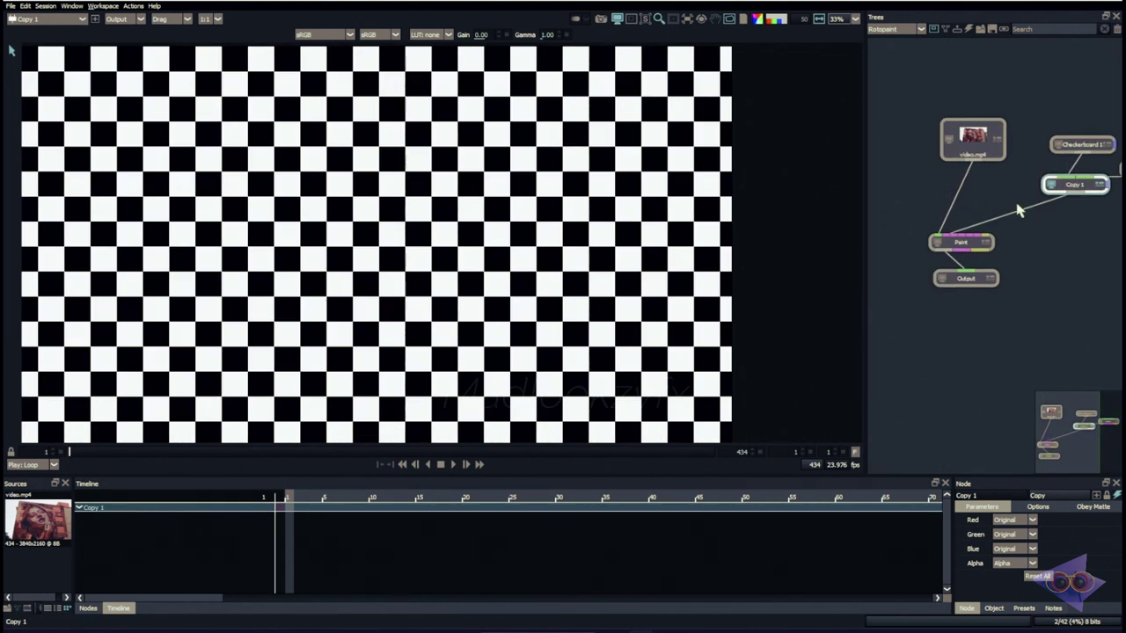
# - Open the Paint node, set its clone source to Source 1 and enable the source mask
pyautogui.click(961, 243)
pyautogui.click(367, 514)
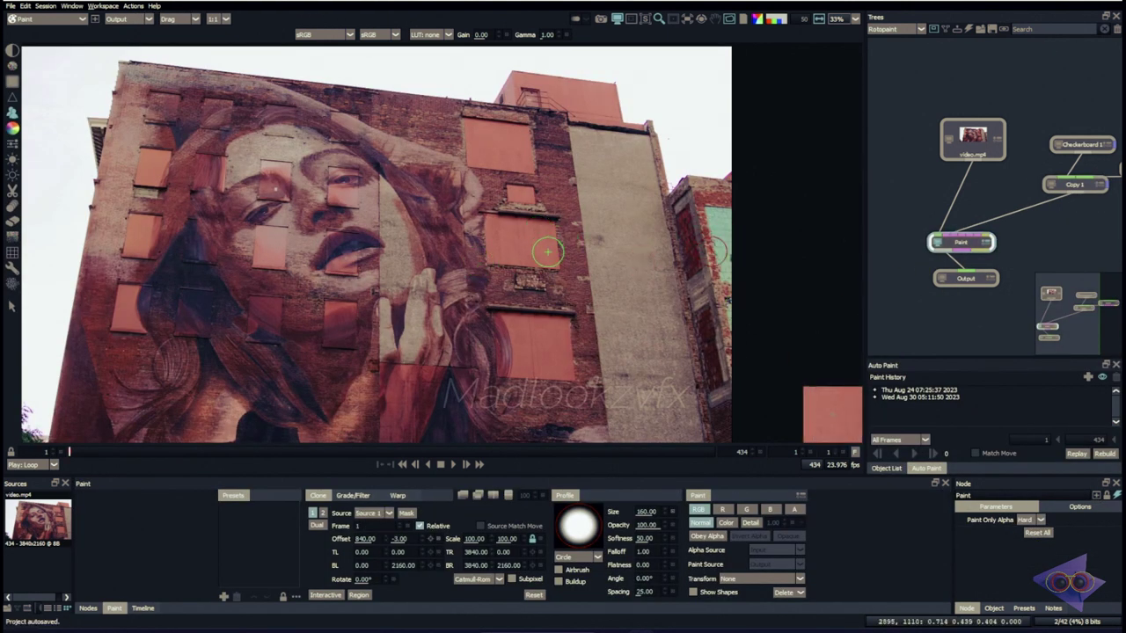
pyautogui.click(419, 525)
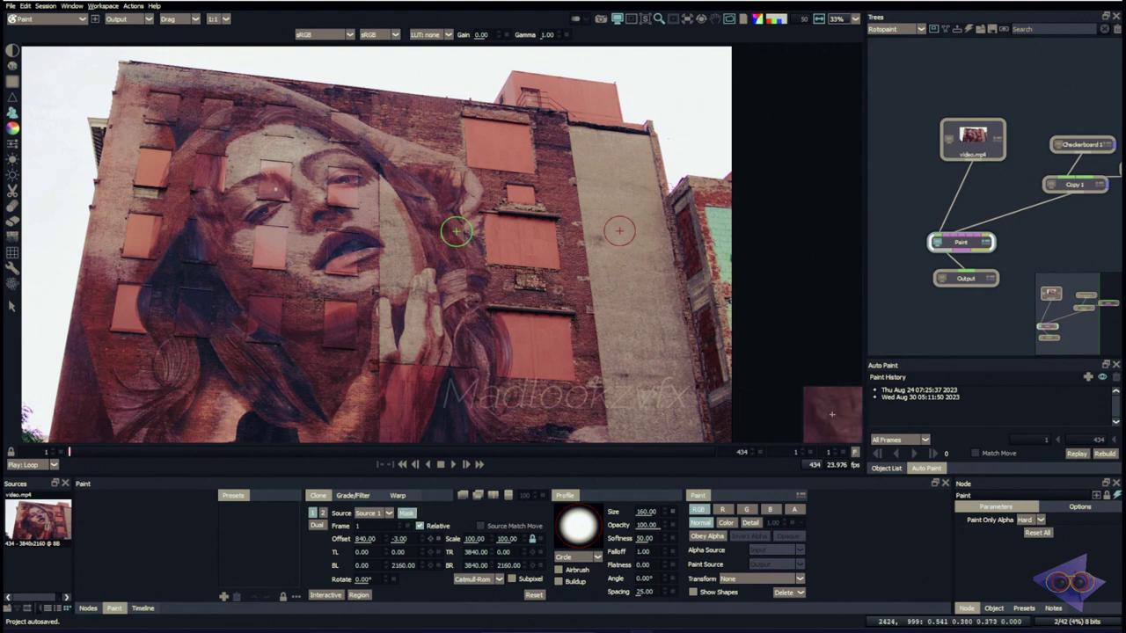
# - Enlarge the clone brush to 796 and paint the masked checkerboard ellipse over the mural's face
pyautogui.keyDown('ctrl'); pyautogui.moveTo(448, 203); pyautogui.dragTo(375, 180); pyautogui.keyUp('ctrl')
pyautogui.moveTo(339, 176)
pyautogui.mouseDown()
pyautogui.moveTo(325, 195)
pyautogui.moveTo(318, 280)
pyautogui.mouseUp()
pyautogui.moveTo(395, 151)
pyautogui.mouseDown()
pyautogui.moveTo(230, 201)
pyautogui.moveTo(190, 189)
pyautogui.moveTo(226, 111)
pyautogui.moveTo(341, 167)
pyautogui.moveTo(115, 167)
pyautogui.moveTo(113, 203)
pyautogui.moveTo(160, 230)
pyautogui.mouseUp()
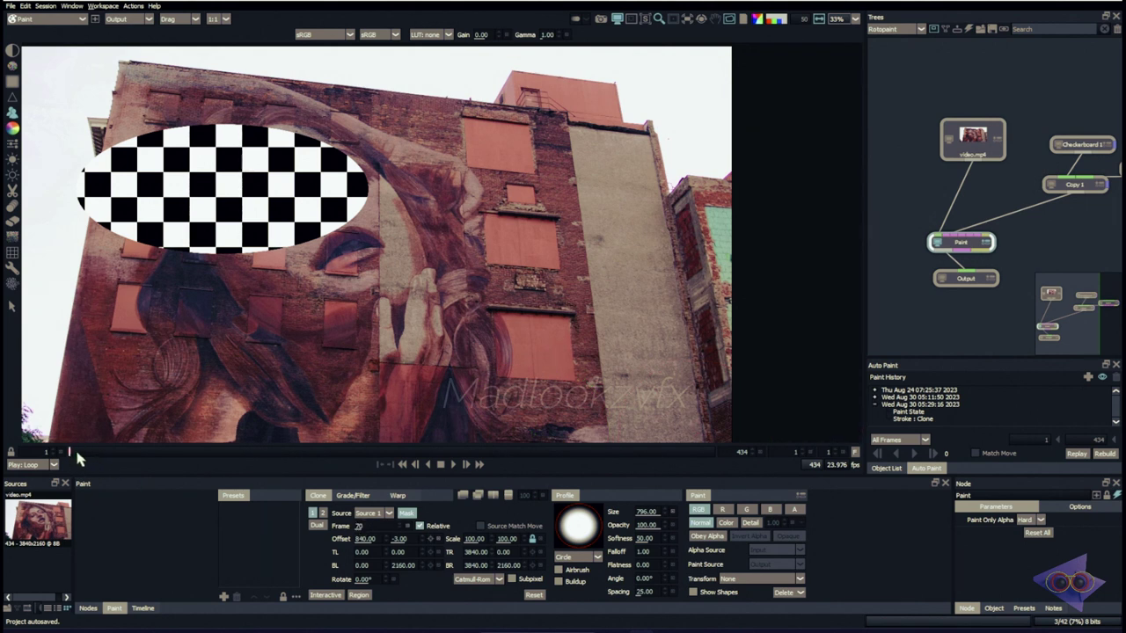
pyautogui.press('Right')
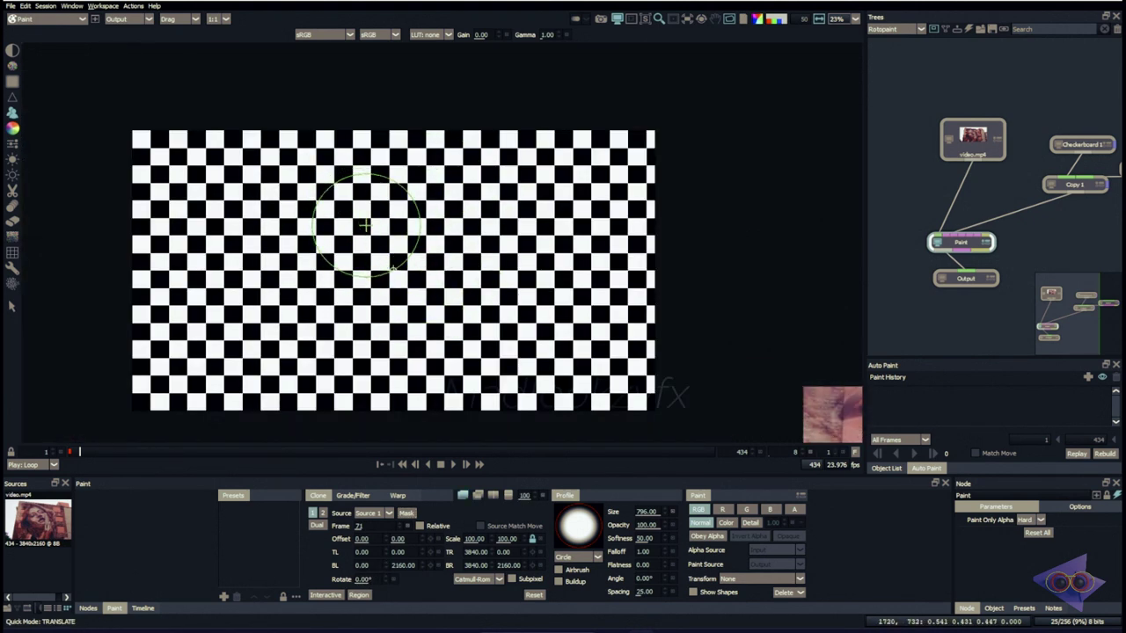
# - Offset the clone source overlay by 217, 128
pyautogui.moveTo(360, 538)
pyautogui.mouseDown()
pyautogui.moveTo(523, 551)
pyautogui.moveTo(593, 540)
pyautogui.moveTo(352, 522)
pyautogui.mouseUp()
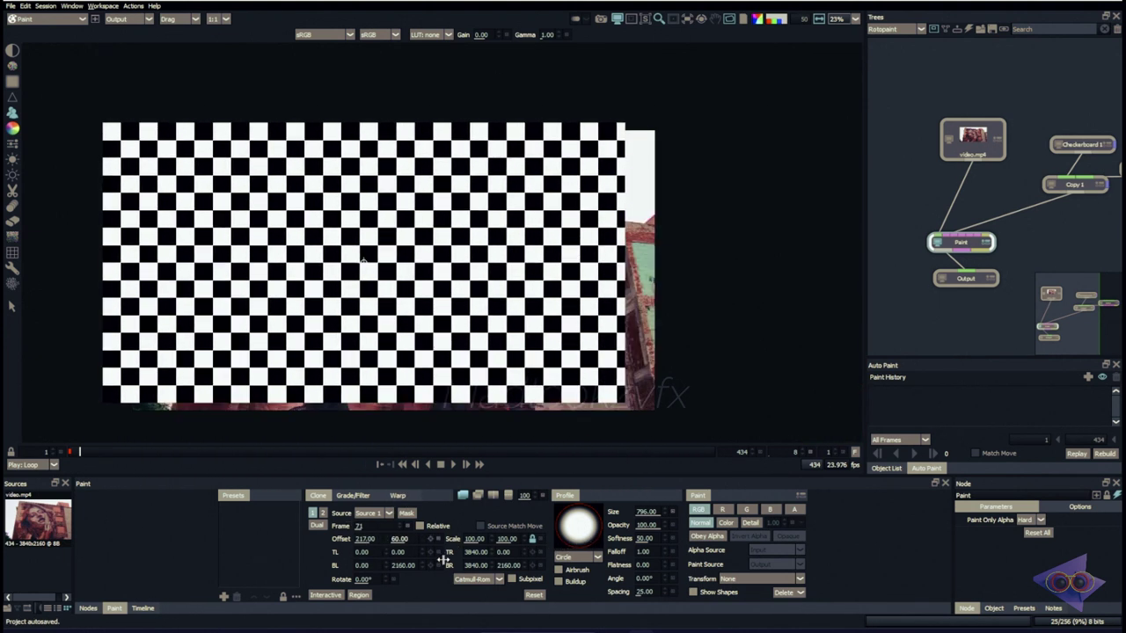
pyautogui.moveTo(444, 560); pyautogui.dragTo(475, 539)
pyautogui.moveTo(501, 542); pyautogui.dragTo(507, 550)
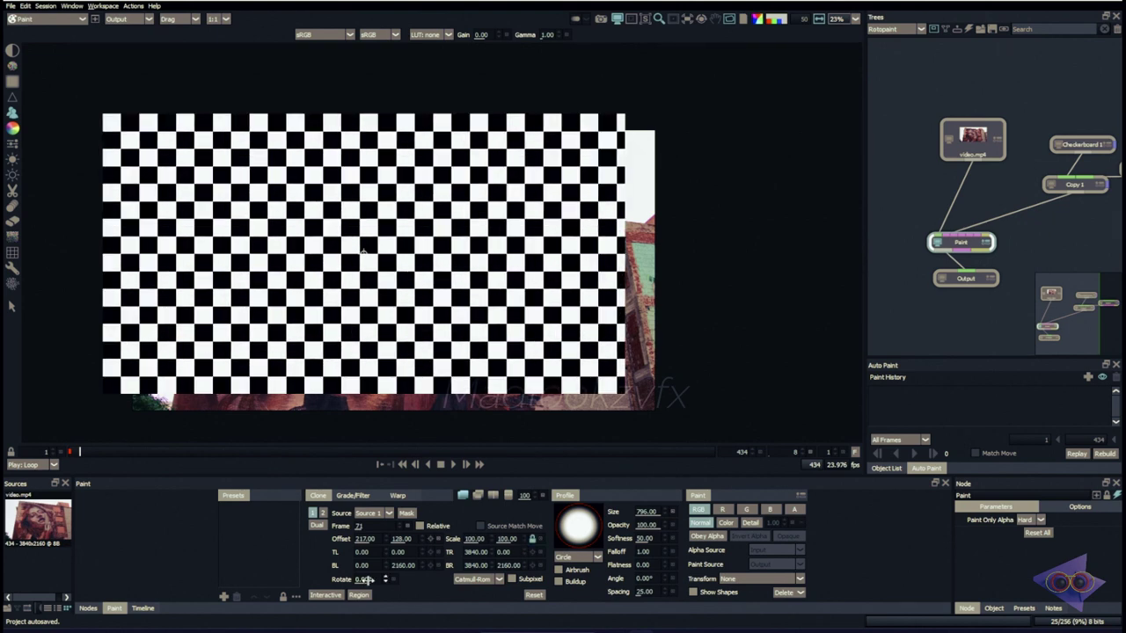
# - Try rotating the clone source and corner-pinning its TL corner to 507, 124, restoring the defaults
pyautogui.moveTo(364, 579); pyautogui.dragTo(479, 547)
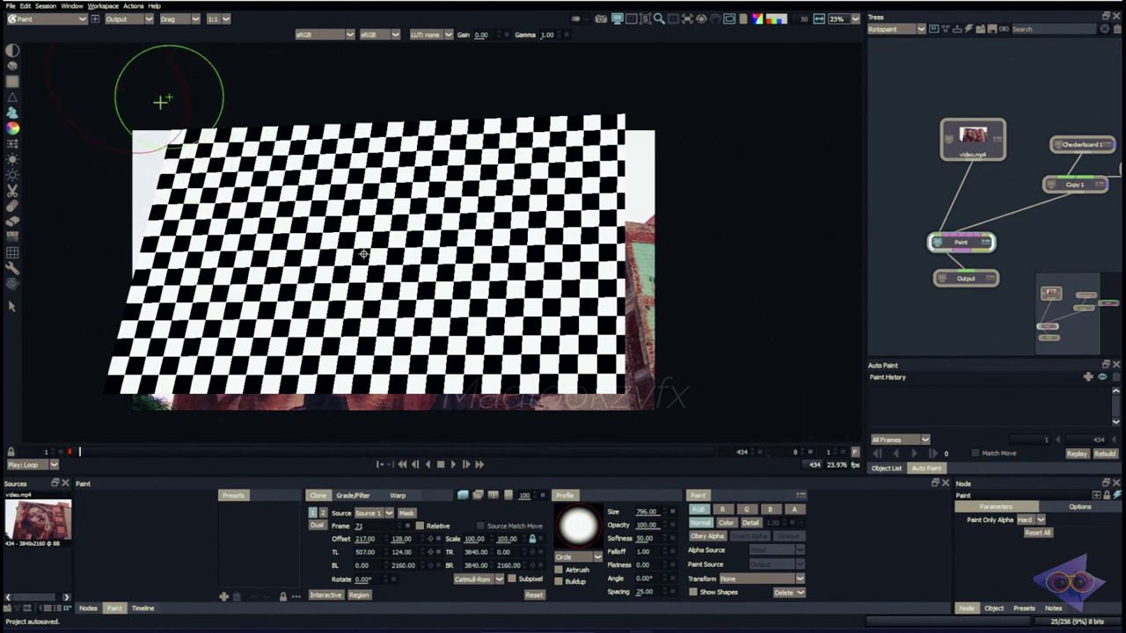
pyautogui.click(438, 551)
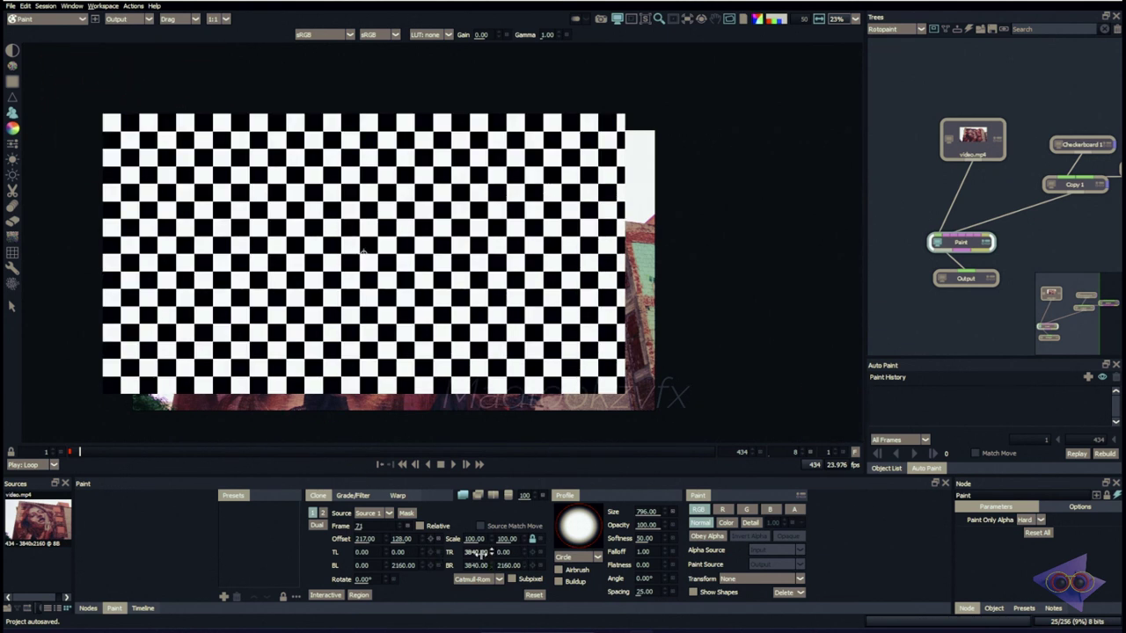
pyautogui.moveTo(476, 552)
pyautogui.mouseDown()
pyautogui.moveTo(297, 533)
pyautogui.moveTo(471, 550)
pyautogui.mouseUp()
# - Review the clone resampling filters, keep Catmull-Rom and enable Subpixel
pyautogui.click(479, 579)
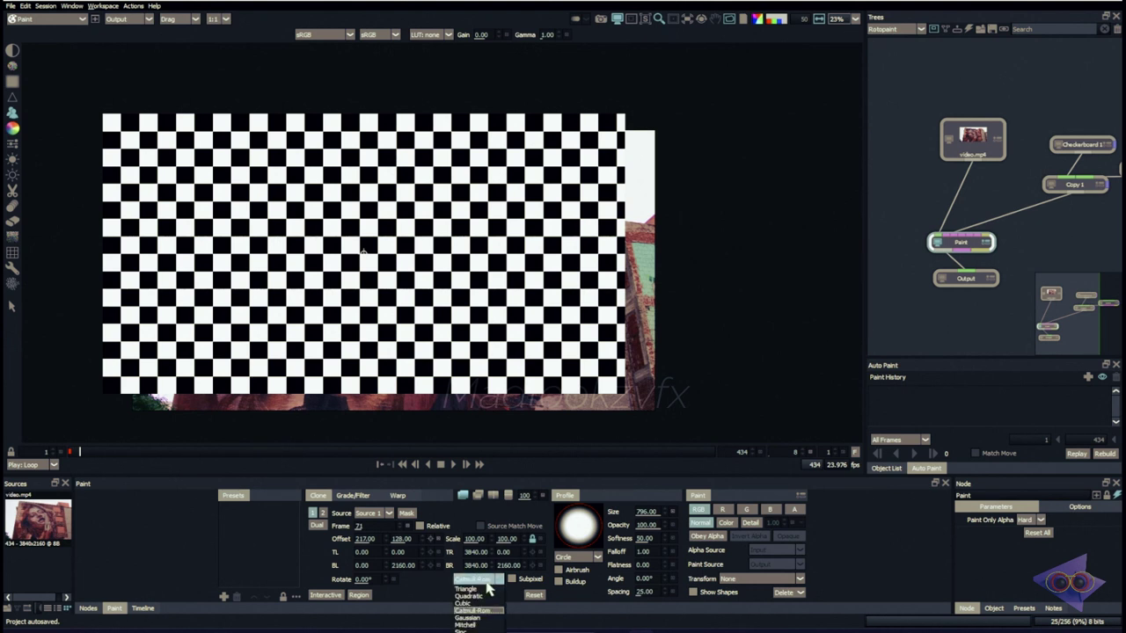
pyautogui.click(484, 582)
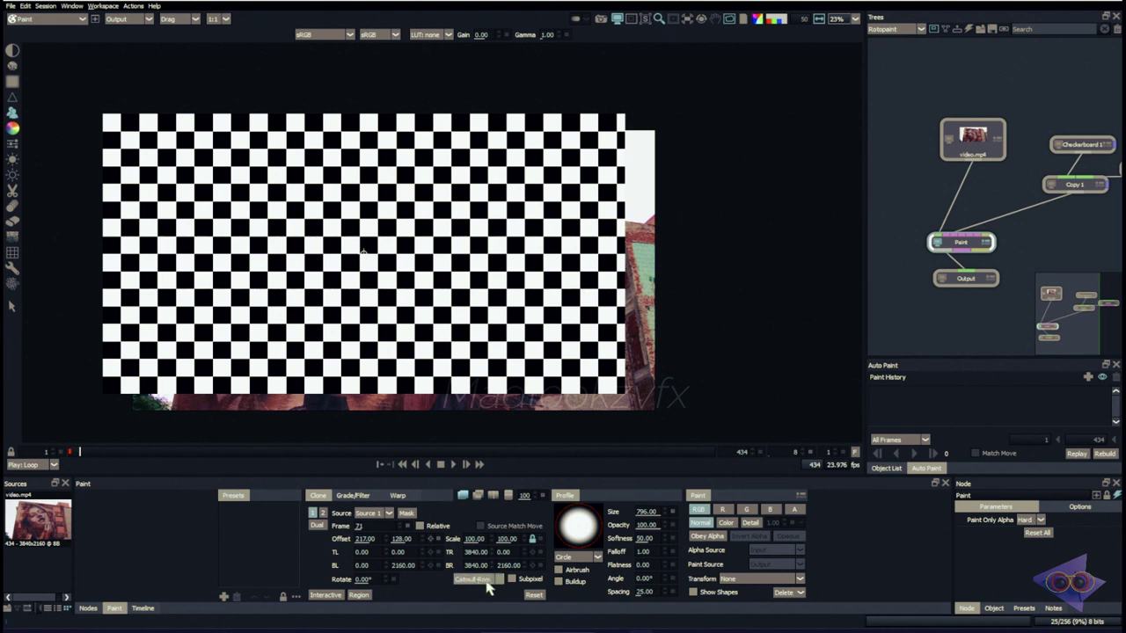
pyautogui.click(497, 582)
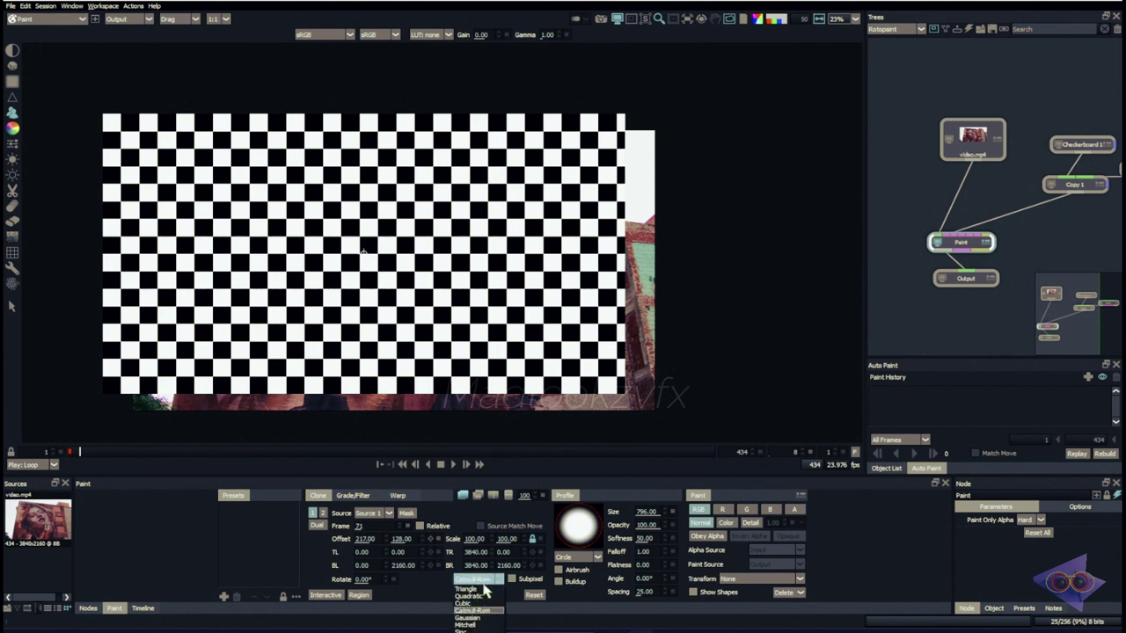
pyautogui.click(419, 580)
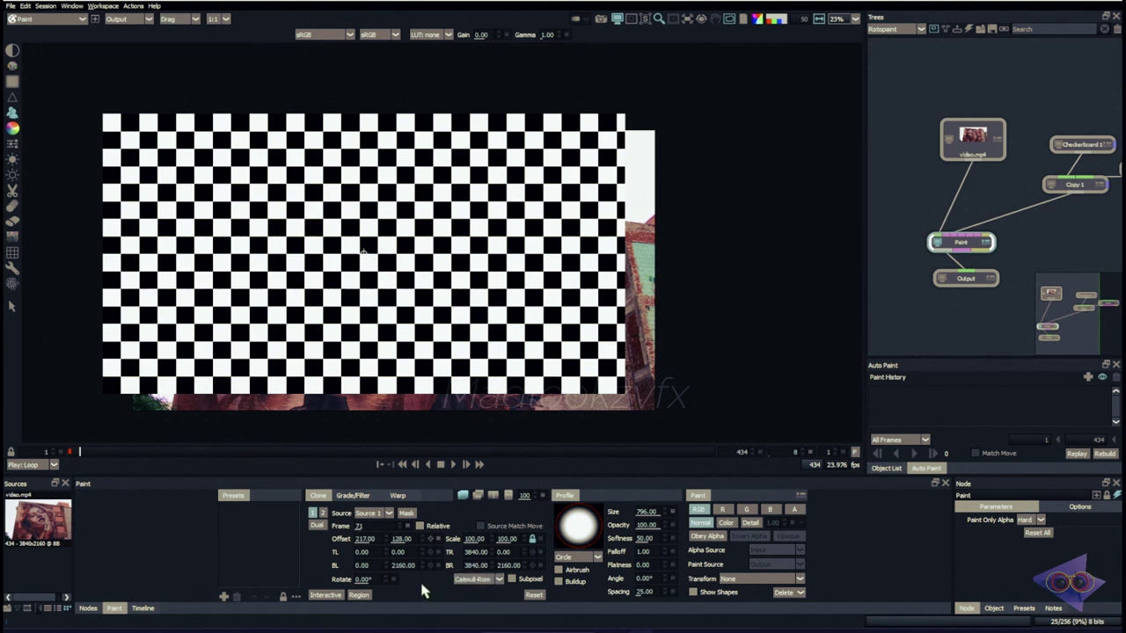
pyautogui.click(513, 579)
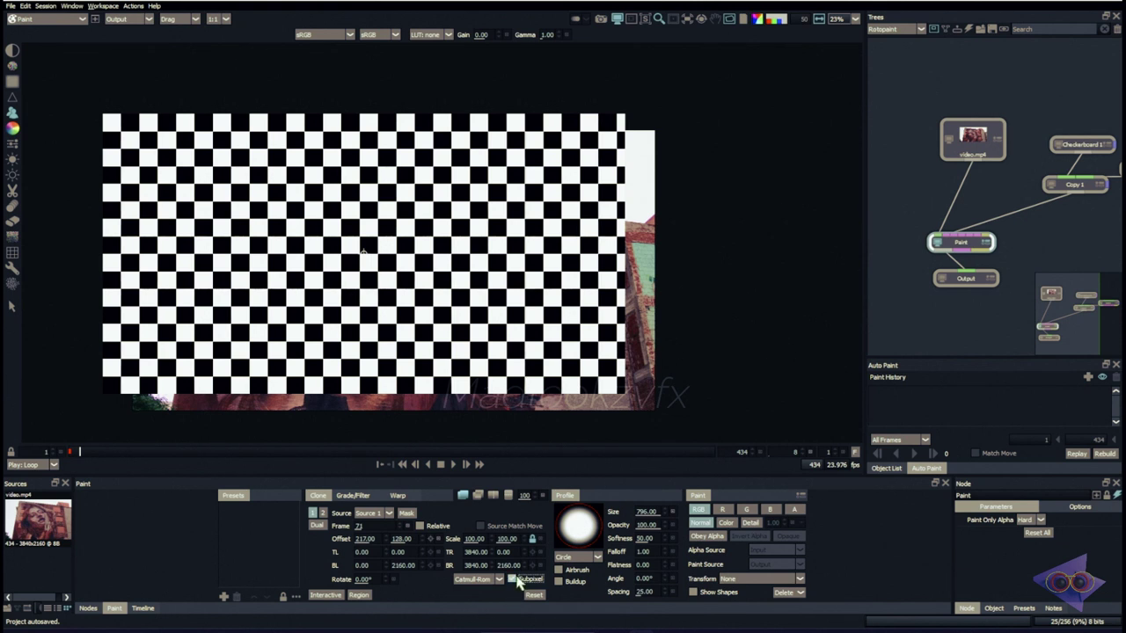
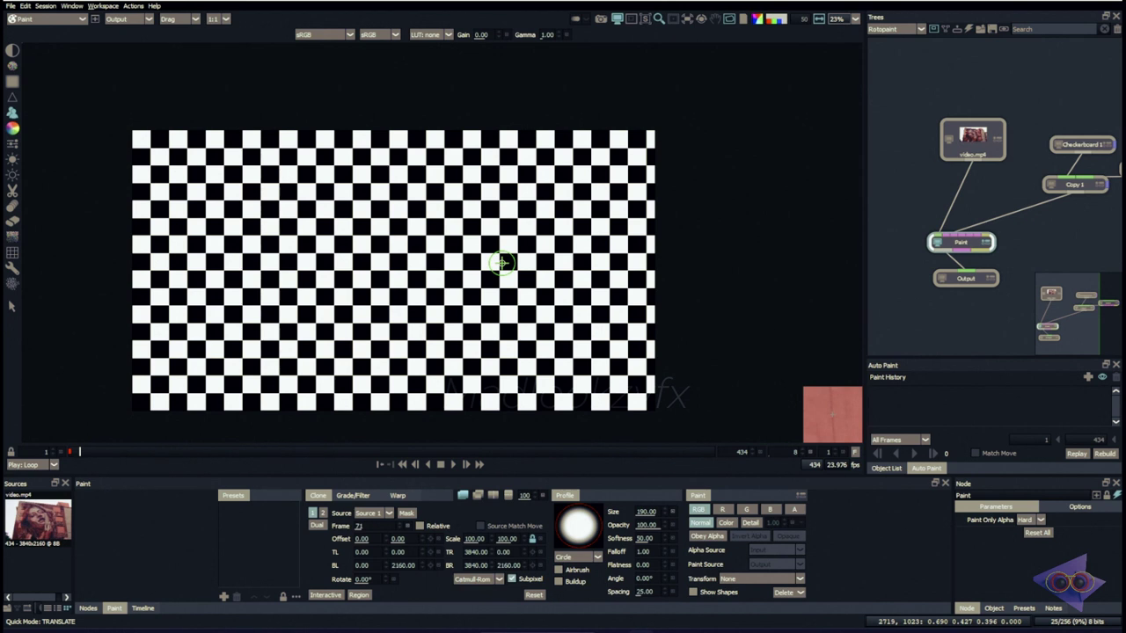
# - Toggle the clone source overlay and translate it interactively to an offset of 77.14, 47.14
pyautogui.press('`')
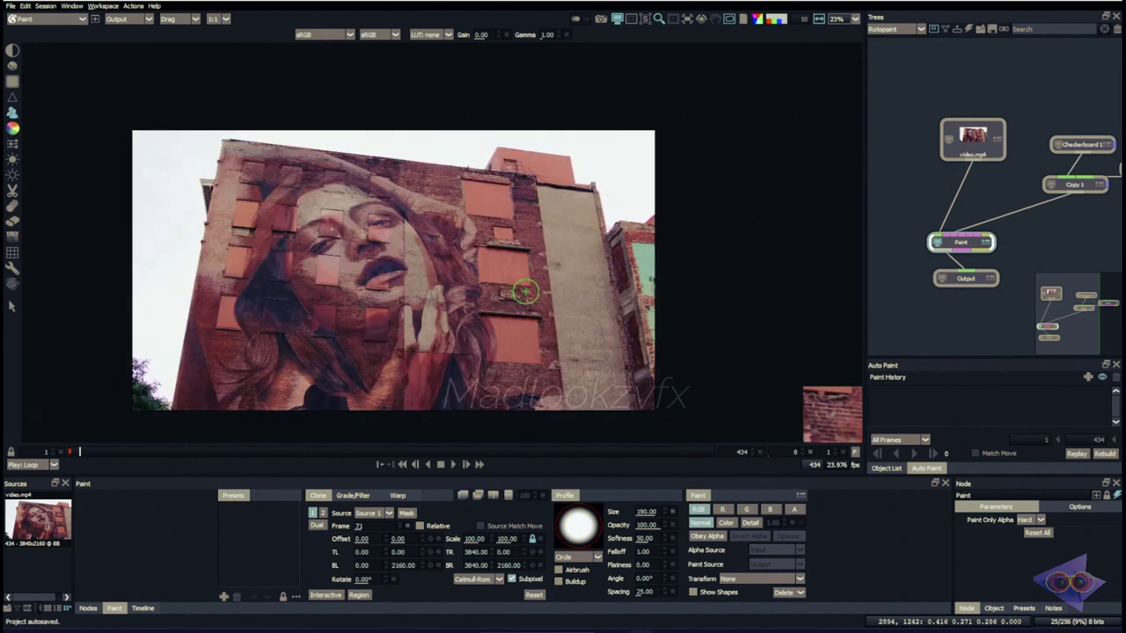
pyautogui.press('`')
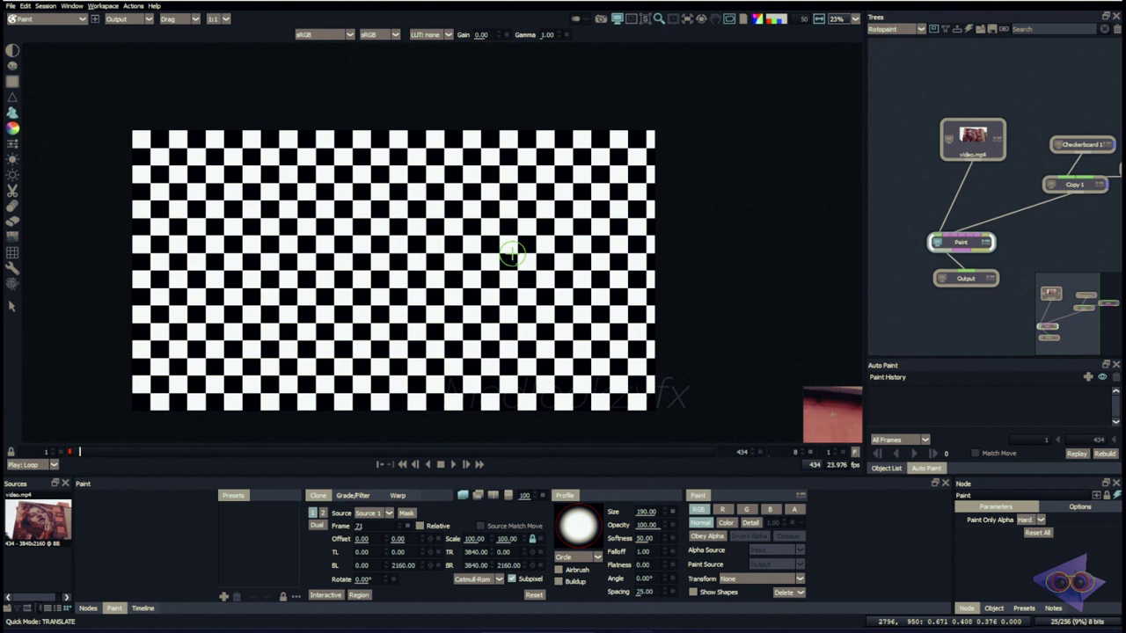
pyautogui.moveTo(512, 254)
pyautogui.mouseDown()
pyautogui.moveTo(502, 254)
pyautogui.moveTo(592, 313)
pyautogui.moveTo(585, 339)
pyautogui.mouseUp()
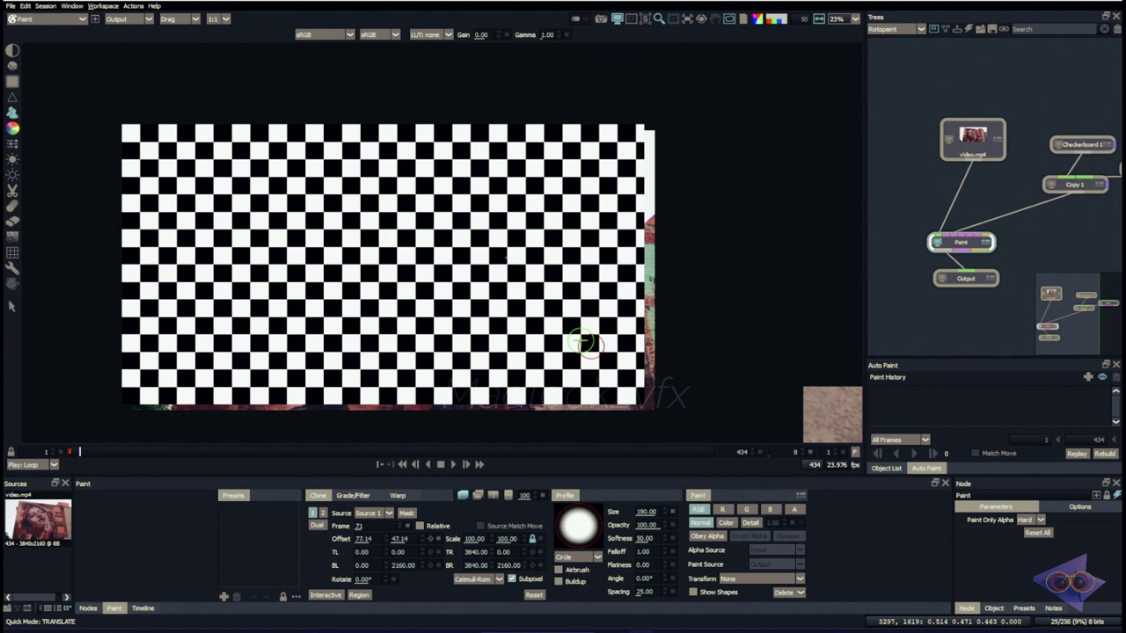
# - Rotate the clone source overlay interactively to 30.71° around a pivot near its upper edge
pyautogui.press('r')
pyautogui.moveTo(515, 351); pyautogui.dragTo(504, 350)
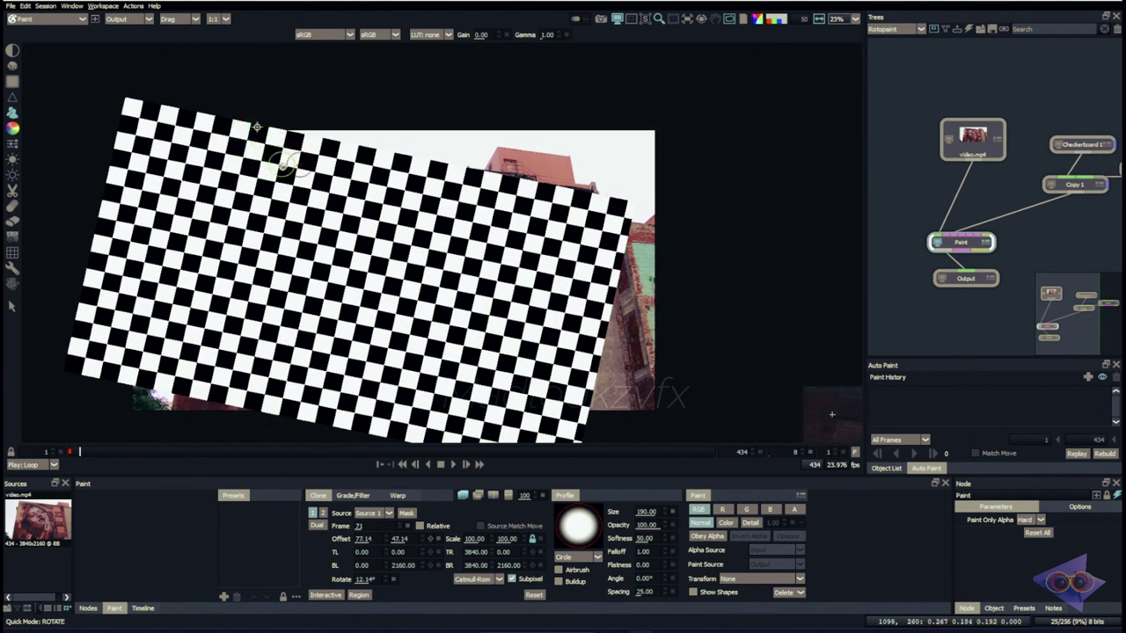
pyautogui.moveTo(284, 168); pyautogui.dragTo(283, 168)
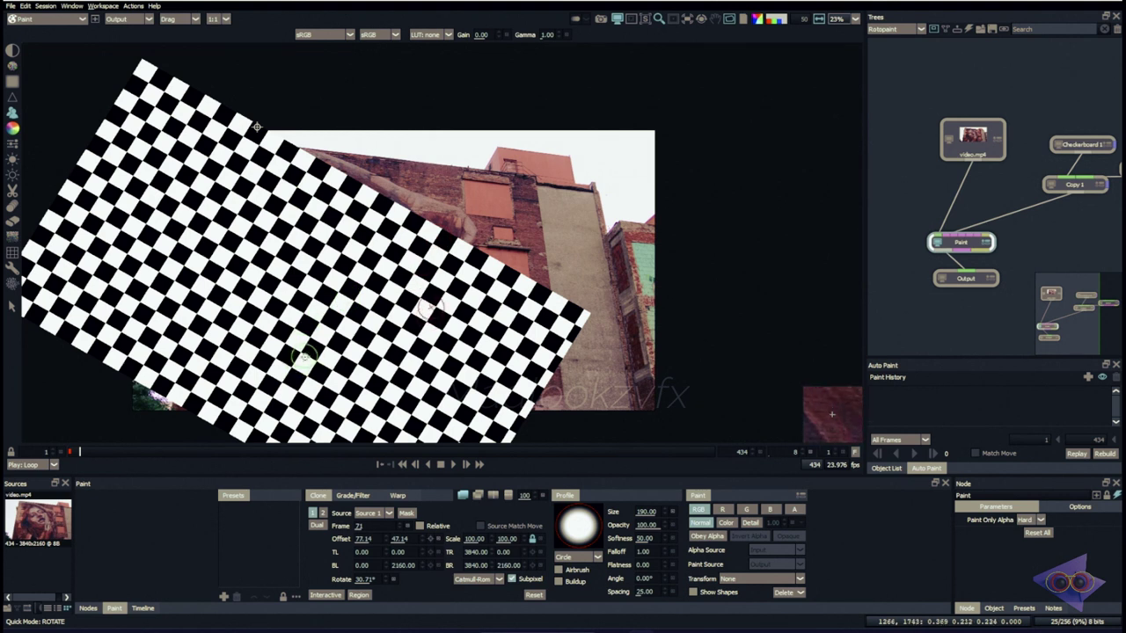
# - Try scaling the clone source overlay interactively to 105.16, 108.13 and reset the clone transform
pyautogui.press('q')
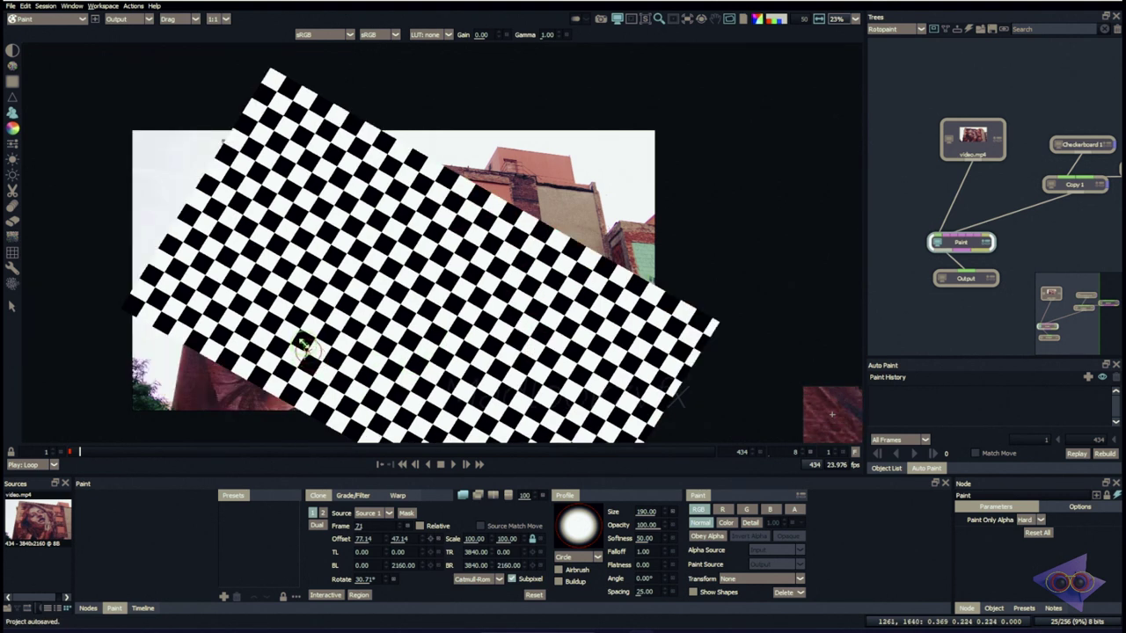
pyautogui.moveTo(312, 354); pyautogui.dragTo(322, 349)
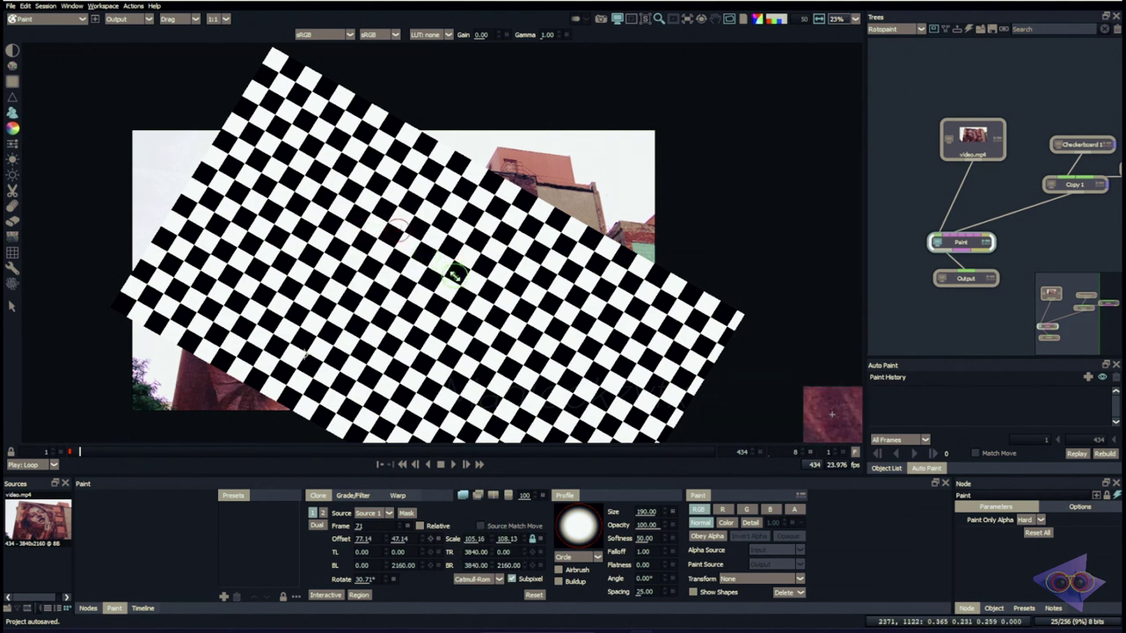
pyautogui.click(534, 595)
# - Try nudging the clone source horizontally by 0.21 and 1.91 at the checkerboard's corner, resetting the offset
pyautogui.scroll(10, 581, 224)
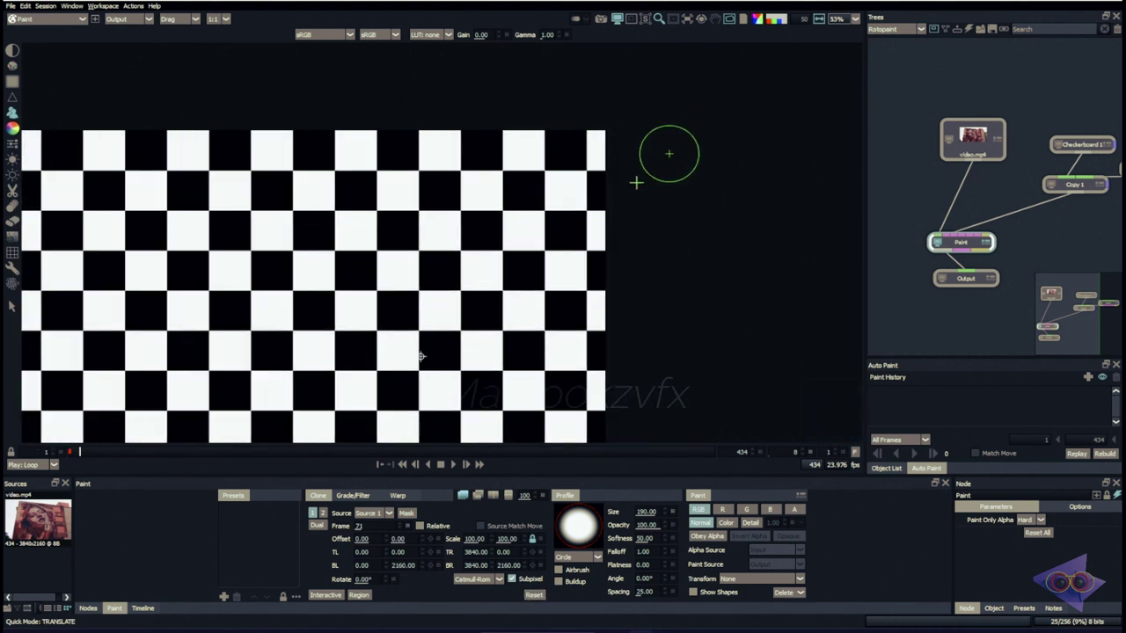
pyautogui.scroll(3, 684, 259)
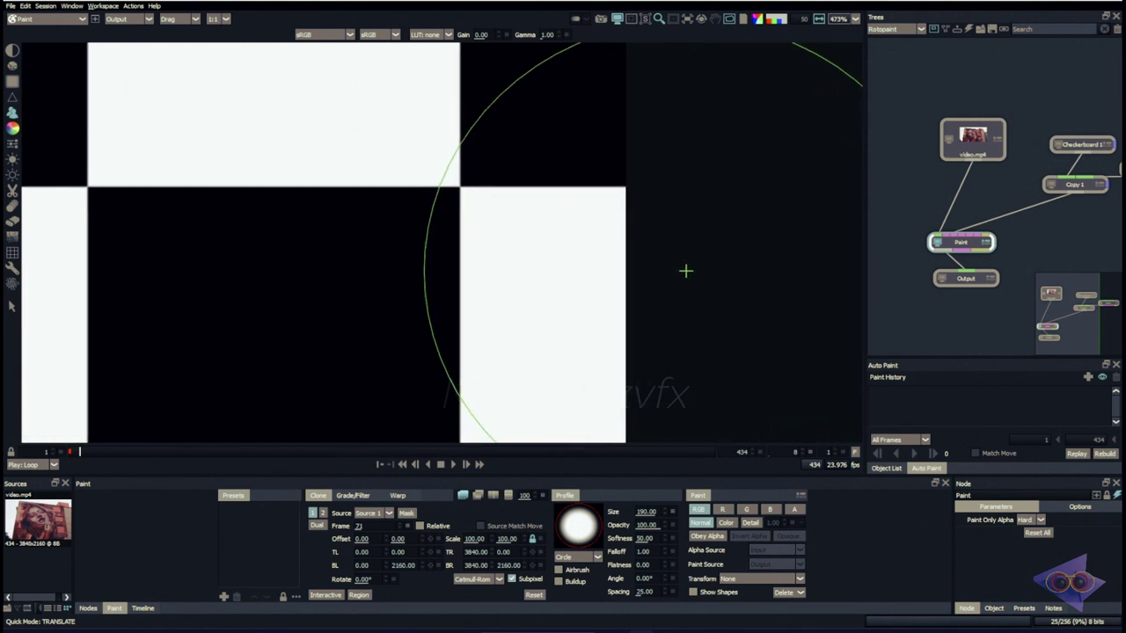
pyautogui.press('Left')
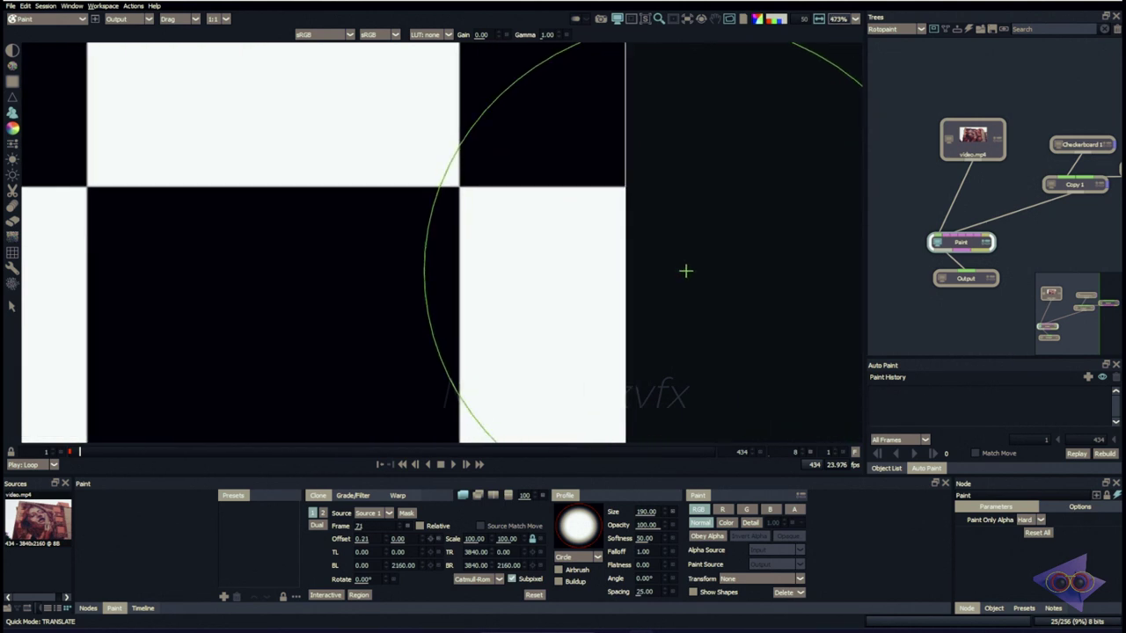
pyautogui.scroll(1, 650, 207)
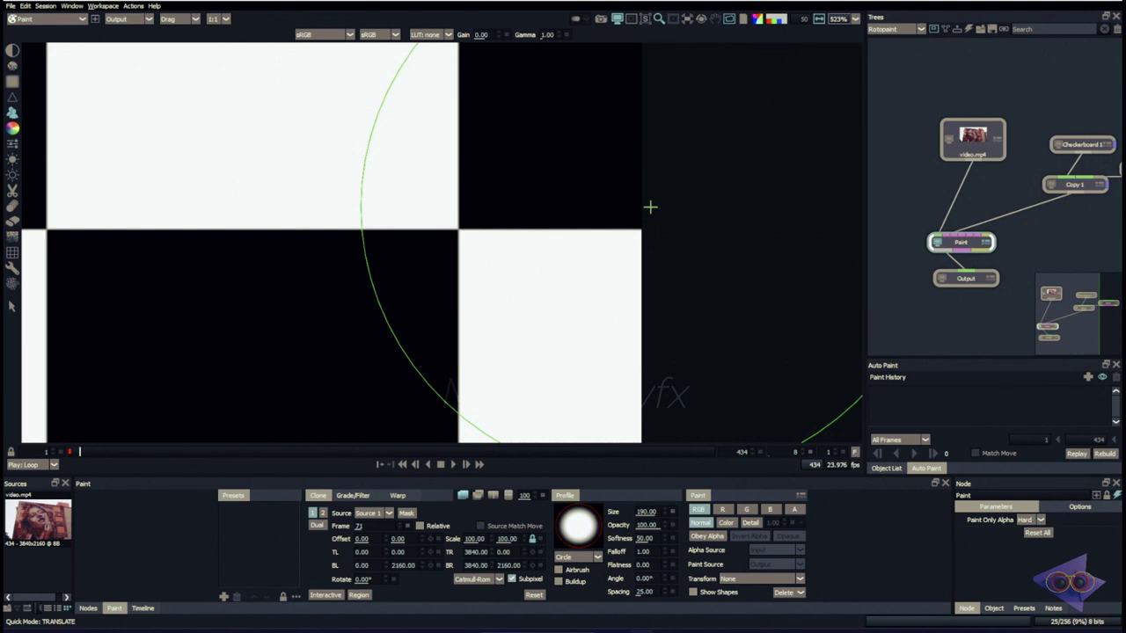
pyautogui.hotkey('shift', 'Left')
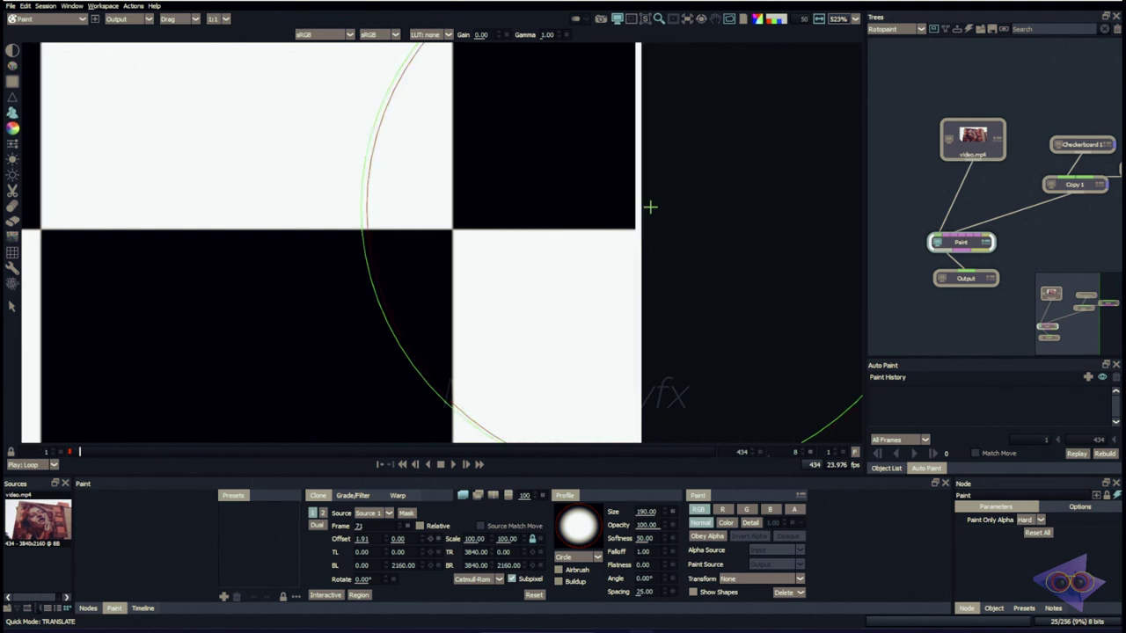
pyautogui.click(534, 595)
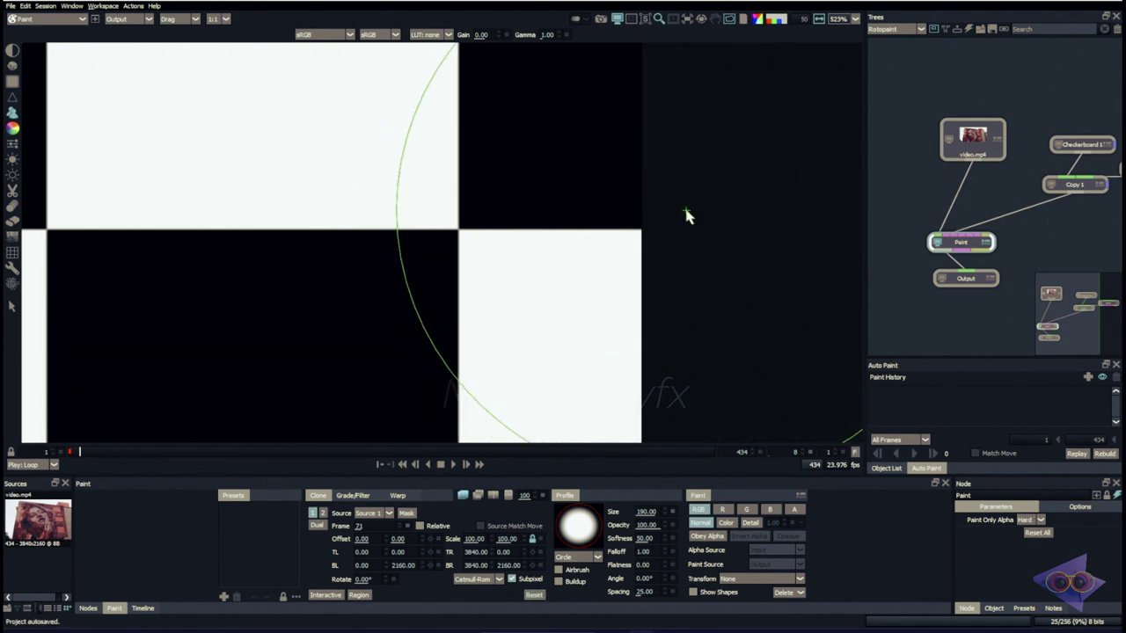
# - With Subpixel enabled, nudge the clone source horizontally to an offset of 0.02 at the checkerboard's corner
pyautogui.moveTo(685, 209); pyautogui.dragTo(686, 210)
pyautogui.scroll(7, 686, 210)
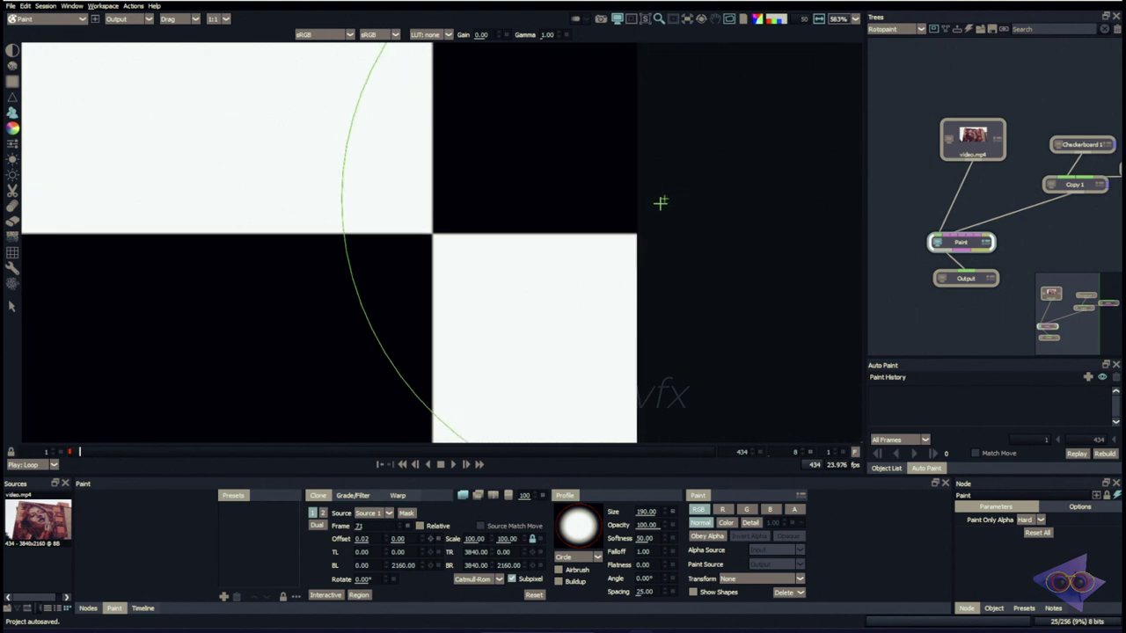
pyautogui.moveTo(642, 172); pyautogui.dragTo(628, 169)
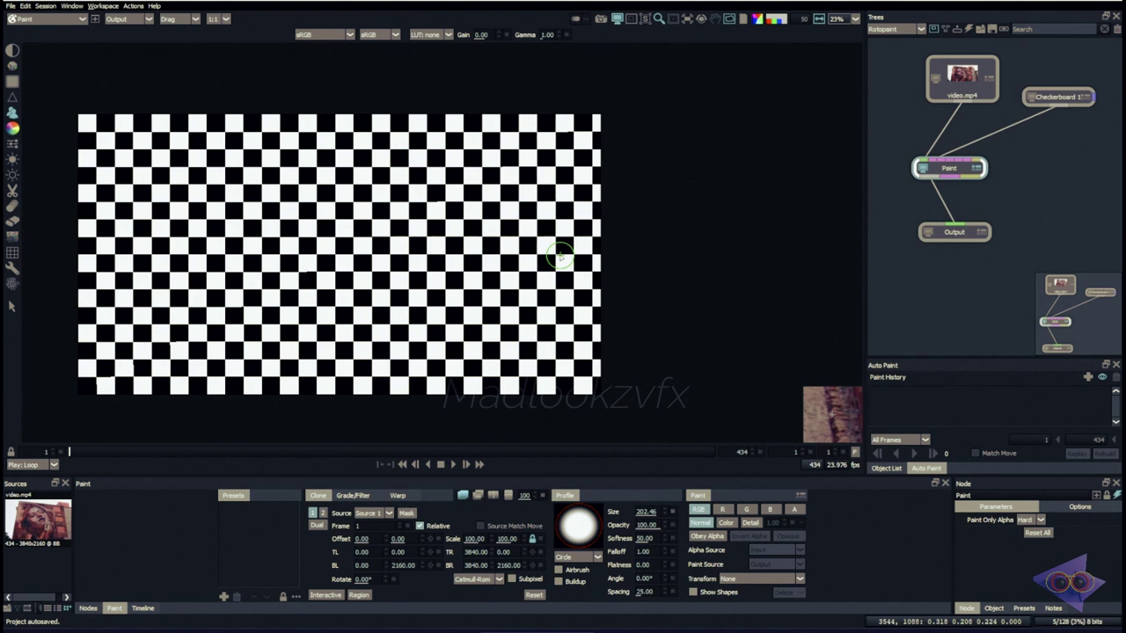
# - Corner-pin the clone source's upper corners to the building's upper corners, with TL at 708.56, 81.43 and TR at 3405.72, 428.57
pyautogui.moveTo(275, 235); pyautogui.dragTo(371, 260)
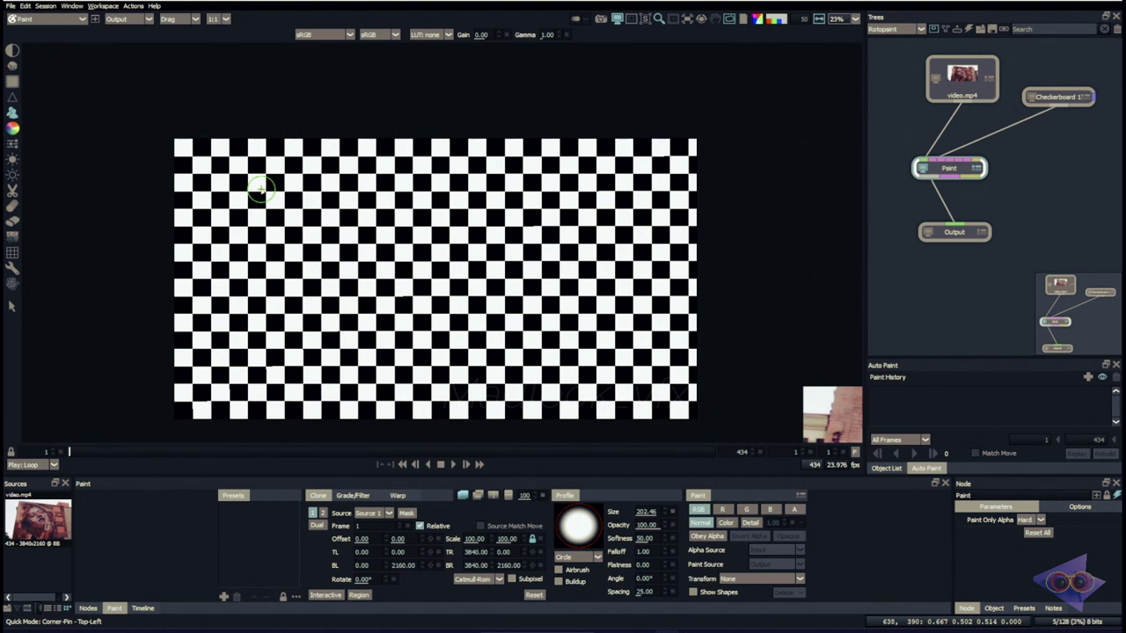
pyautogui.moveTo(259, 183); pyautogui.dragTo(182, 185)
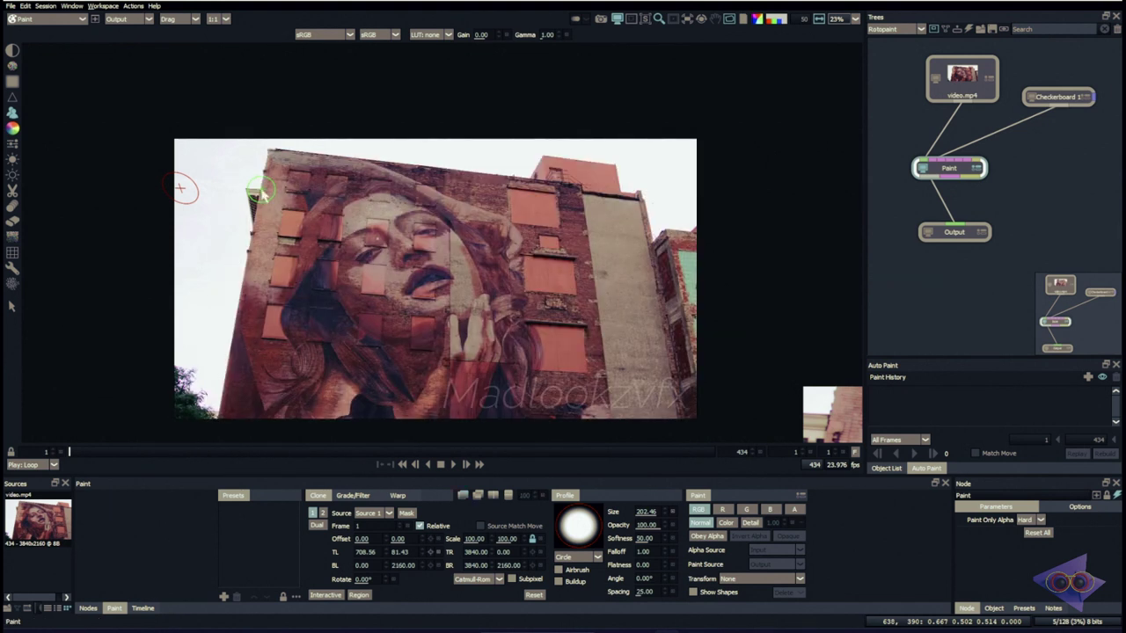
pyautogui.press('w')
pyautogui.moveTo(181, 187); pyautogui.dragTo(181, 198)
pyautogui.moveTo(261, 191); pyautogui.dragTo(285, 207)
pyautogui.press('s')
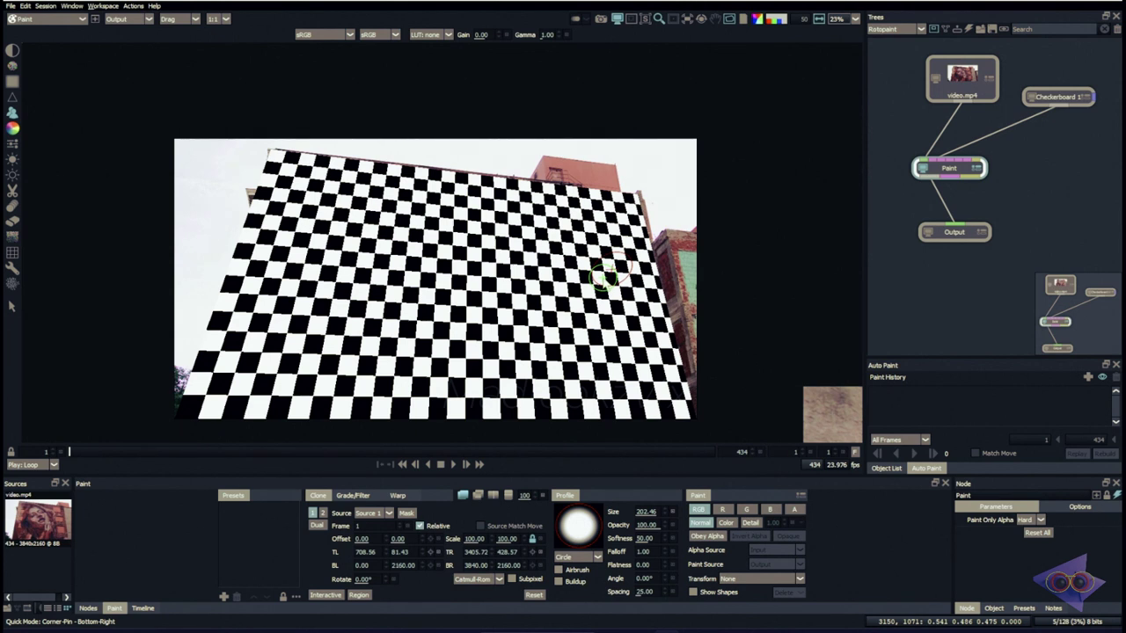
# - Corner-pin the clone source's lower corners to the building's base, with BR at 3710.48, 2215.72 and BL at 335.24, 2160.00
pyautogui.press('s')
pyautogui.moveTo(588, 293); pyautogui.dragTo(588, 288)
pyautogui.press('s')
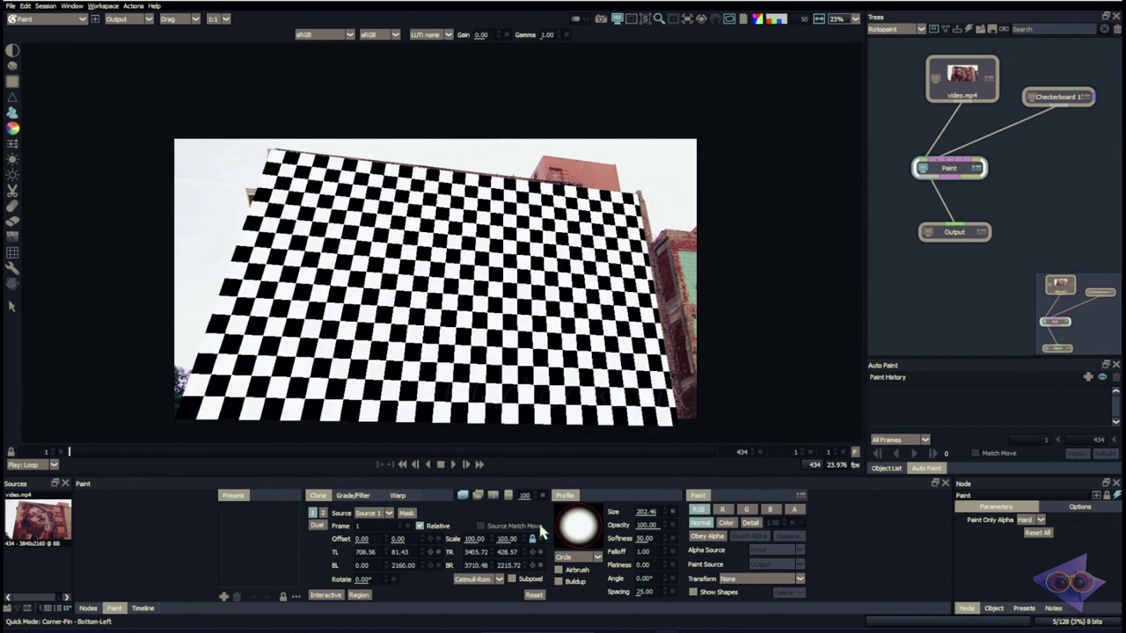
pyautogui.hotkey('shift', 'Right')
pyautogui.hotkey('shift', 'Right')
pyautogui.hotkey('shift', 'Right')
pyautogui.hotkey('shift', 'Right')
pyautogui.hotkey('shift', 'Right')
pyautogui.press('Left')
pyautogui.press('Left')
pyautogui.press('Left')
pyautogui.press('Left')
pyautogui.press('Left')
pyautogui.press('Left')
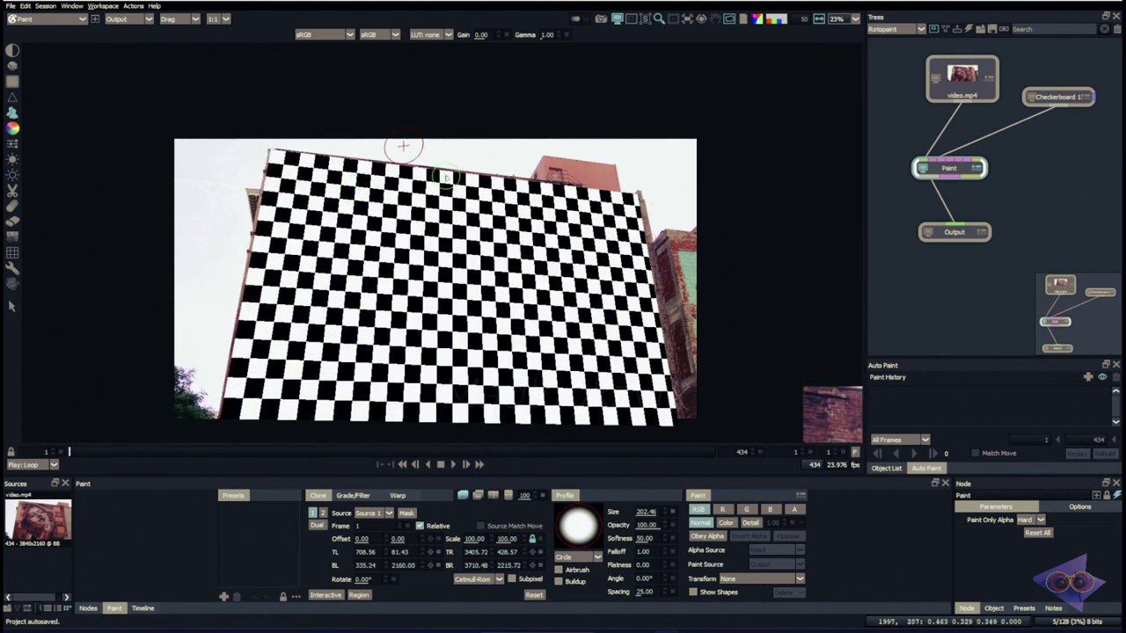
# - Corner-pin the clone source interactively onto the building: TL 693.33, 85.71, TR 3436.19, 445.71, BL 320.00, 2177.14, BR 3756.19, 2237.14
pyautogui.click(357, 596)
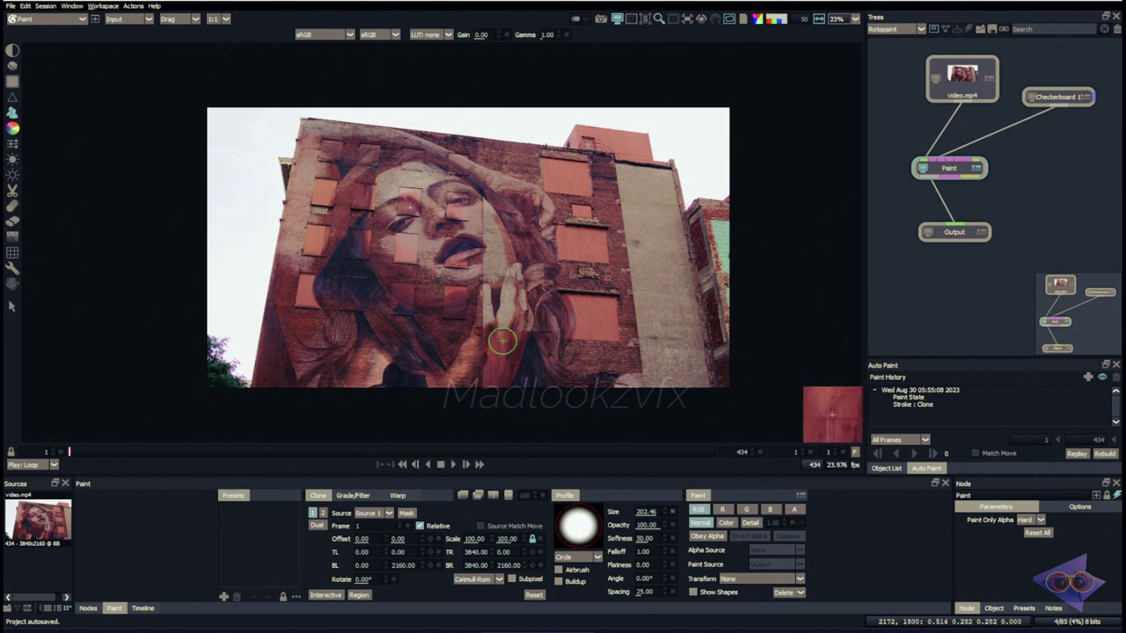
pyautogui.click(326, 595)
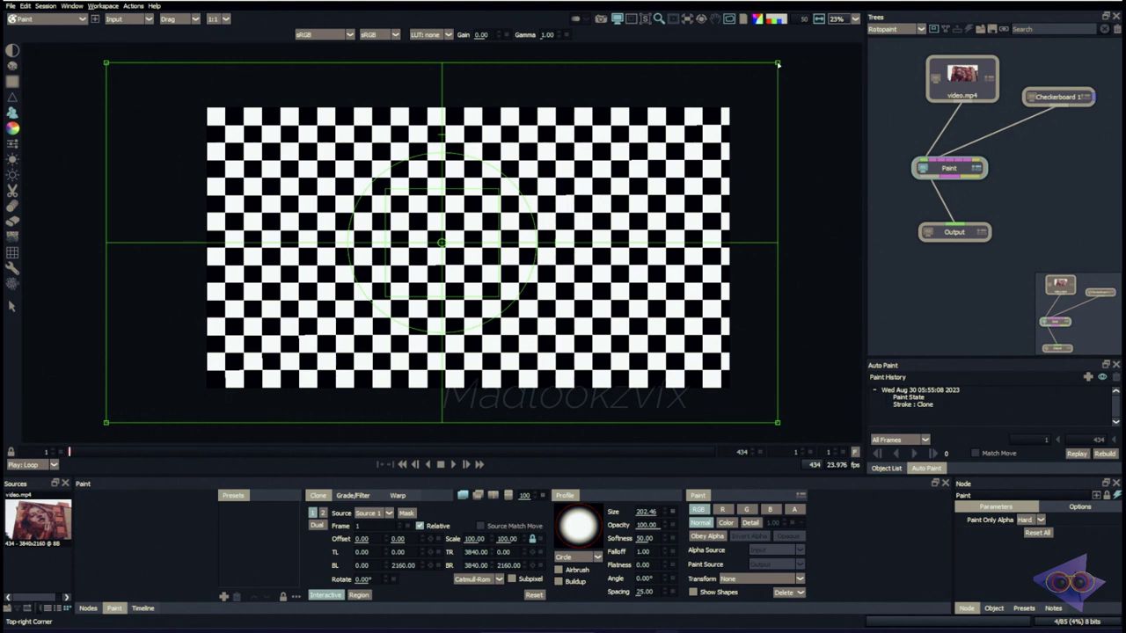
pyautogui.moveTo(778, 64); pyautogui.dragTo(785, 77)
pyautogui.moveTo(106, 422); pyautogui.dragTo(128, 432)
pyautogui.moveTo(105, 63); pyautogui.dragTo(161, 76)
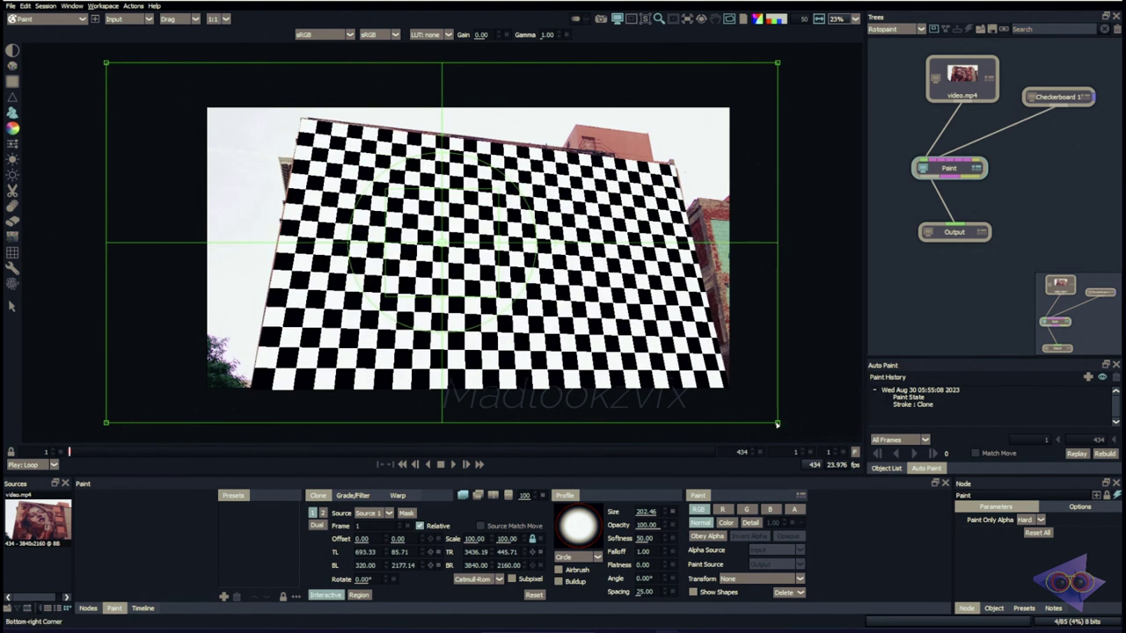
pyautogui.moveTo(777, 423)
pyautogui.mouseDown()
pyautogui.moveTo(734, 422)
pyautogui.moveTo(770, 434)
pyautogui.mouseUp()
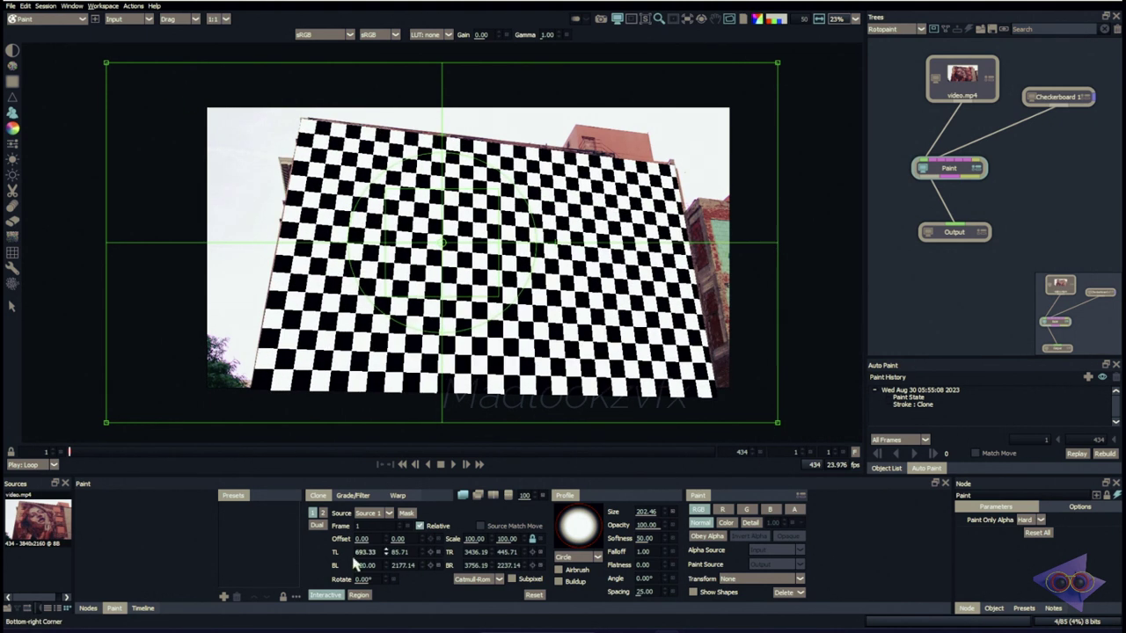
# - Try rotating the corner-pinned clone source interactively, undo the rotation and scale the source to 97.64, 97.64
pyautogui.moveTo(442, 137)
pyautogui.mouseDown()
pyautogui.moveTo(459, 137)
pyautogui.moveTo(445, 141)
pyautogui.mouseUp()
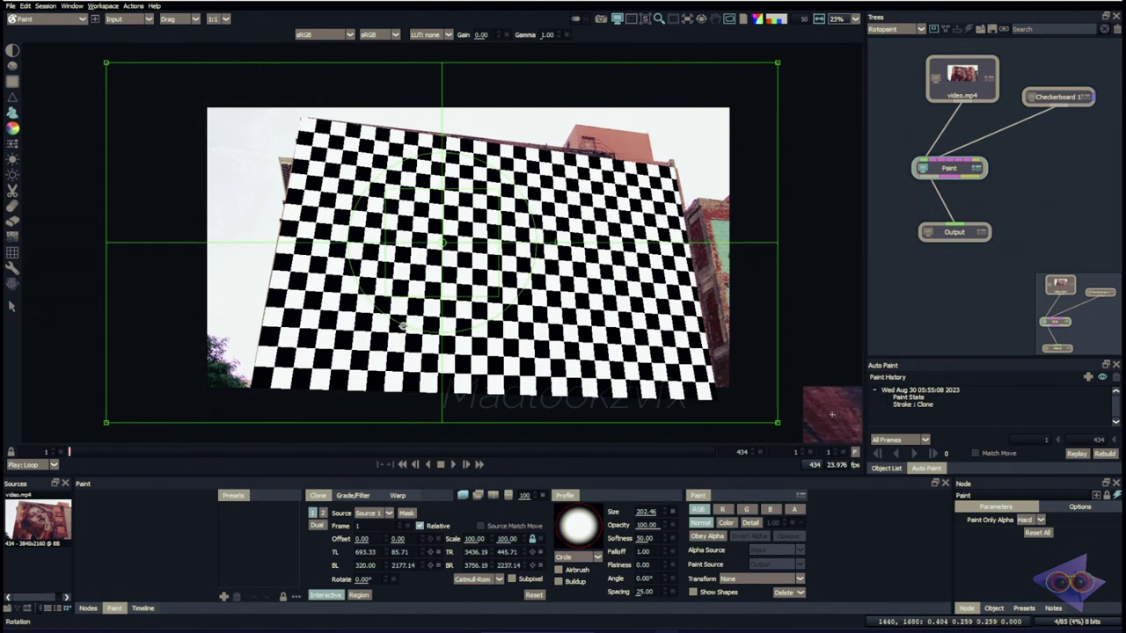
pyautogui.moveTo(401, 326)
pyautogui.mouseDown()
pyautogui.moveTo(382, 313)
pyautogui.moveTo(414, 329)
pyautogui.moveTo(401, 308)
pyautogui.moveTo(396, 317)
pyautogui.mouseUp()
pyautogui.hotkey('ctrl', 'z')
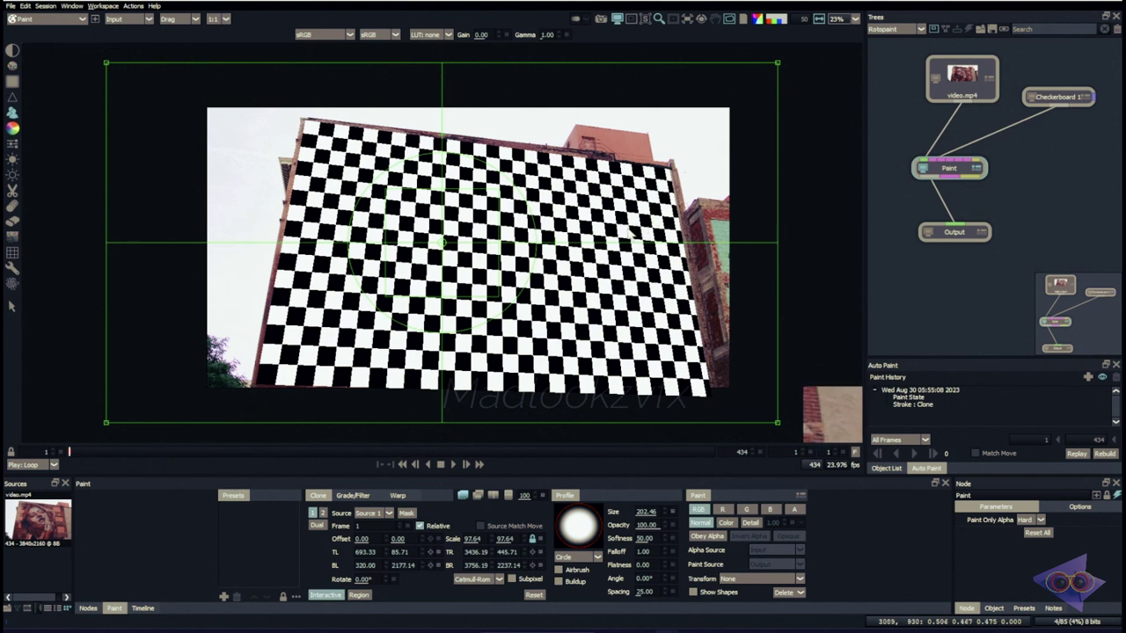
# - Define and position a rectangular region on the checkerboard clone source, and corner-pin the source interactively by the region's upper corners
pyautogui.click(364, 597)
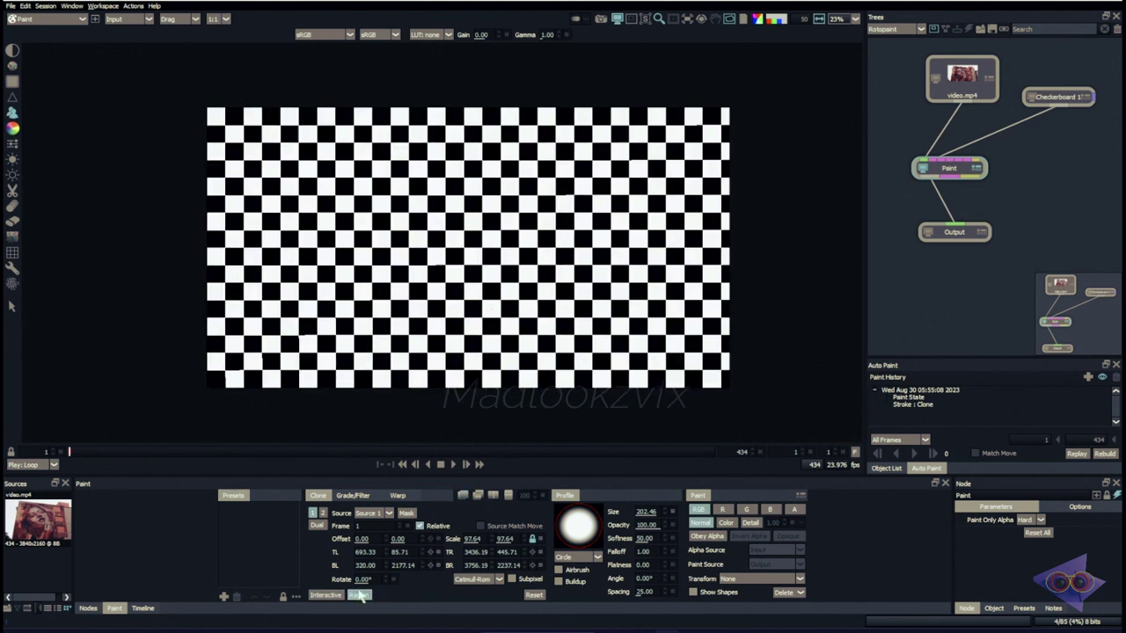
pyautogui.moveTo(461, 211); pyautogui.dragTo(669, 344)
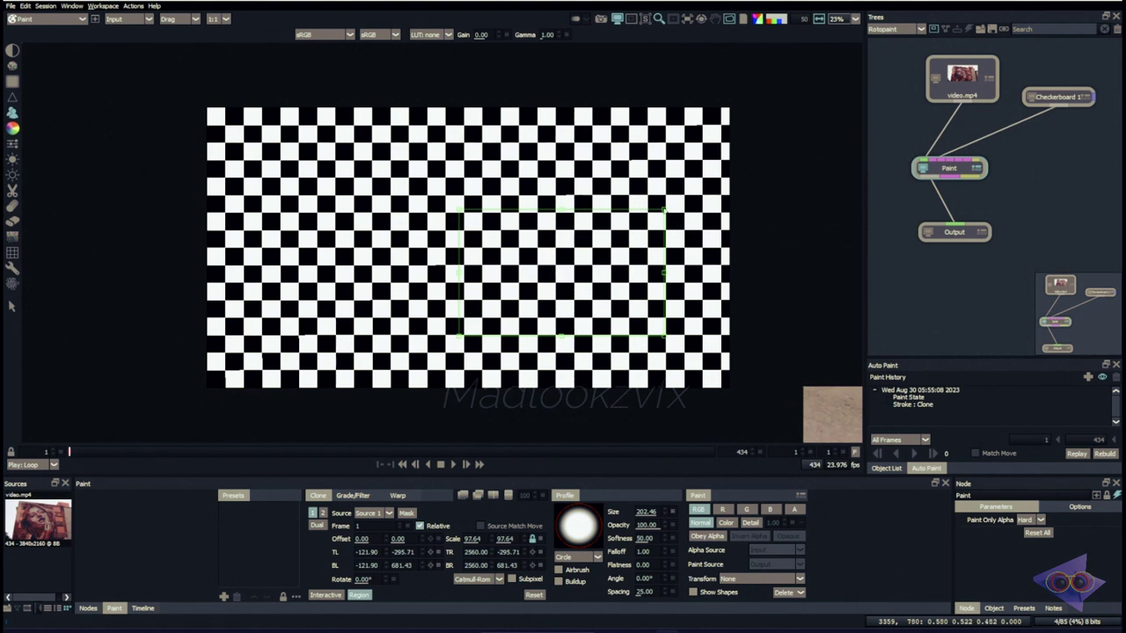
pyautogui.moveTo(665, 209)
pyautogui.mouseDown()
pyautogui.moveTo(639, 255)
pyautogui.moveTo(651, 249)
pyautogui.moveTo(632, 247)
pyautogui.mouseUp()
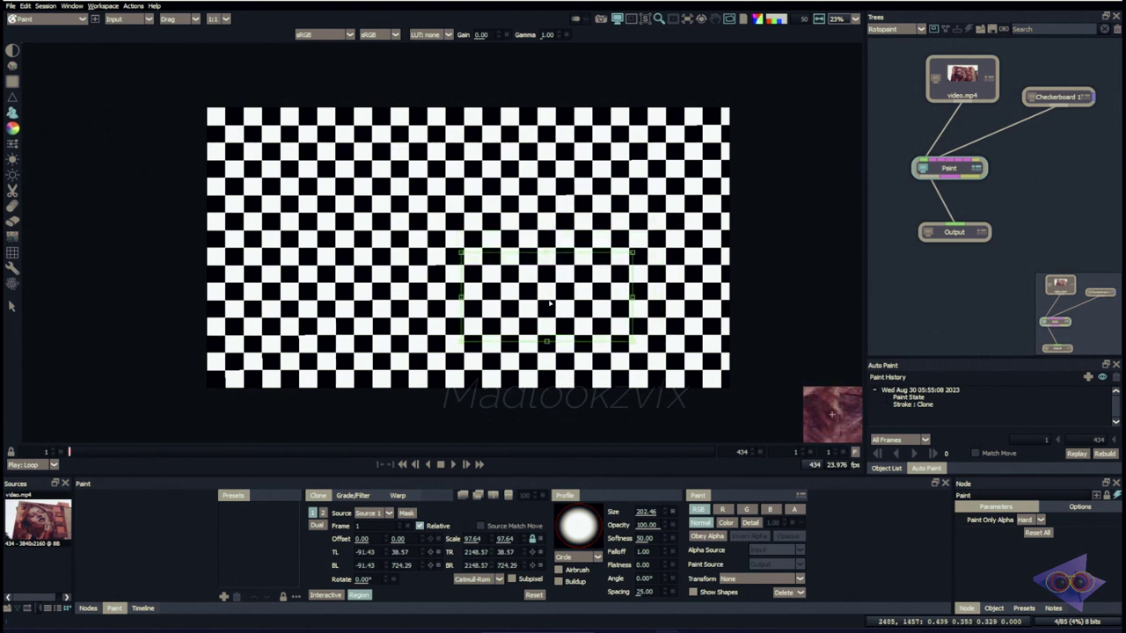
pyautogui.moveTo(542, 291)
pyautogui.mouseDown()
pyautogui.moveTo(411, 194)
pyautogui.moveTo(350, 224)
pyautogui.moveTo(396, 240)
pyautogui.mouseUp()
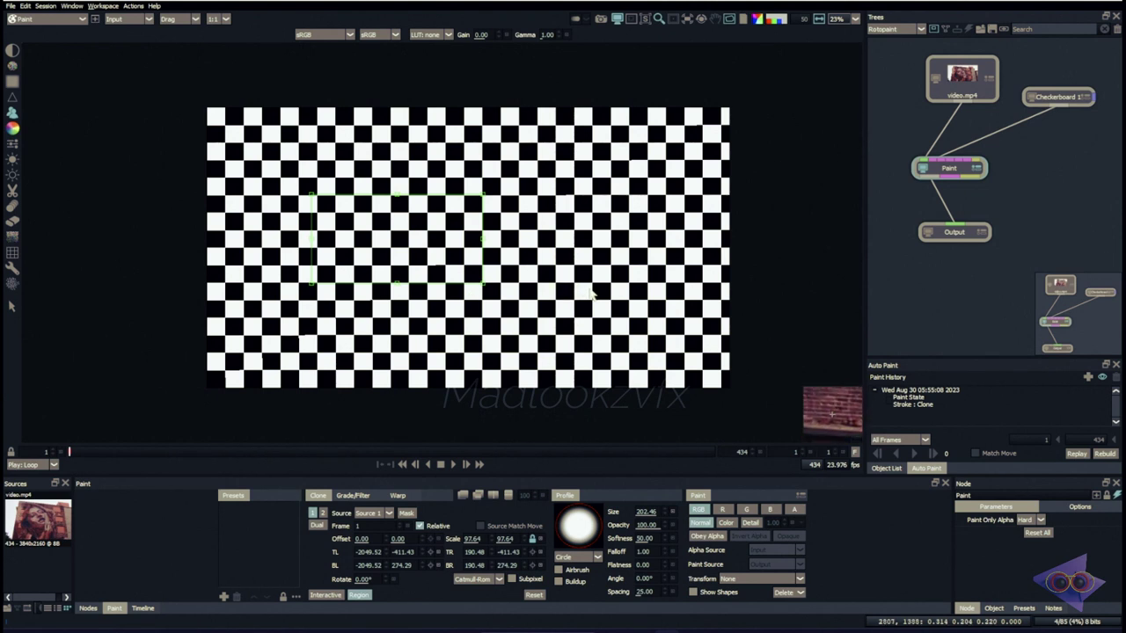
pyautogui.moveTo(434, 195)
pyautogui.mouseDown()
pyautogui.moveTo(654, 344)
pyautogui.moveTo(623, 273)
pyautogui.moveTo(446, 196)
pyautogui.moveTo(460, 193)
pyautogui.mouseUp()
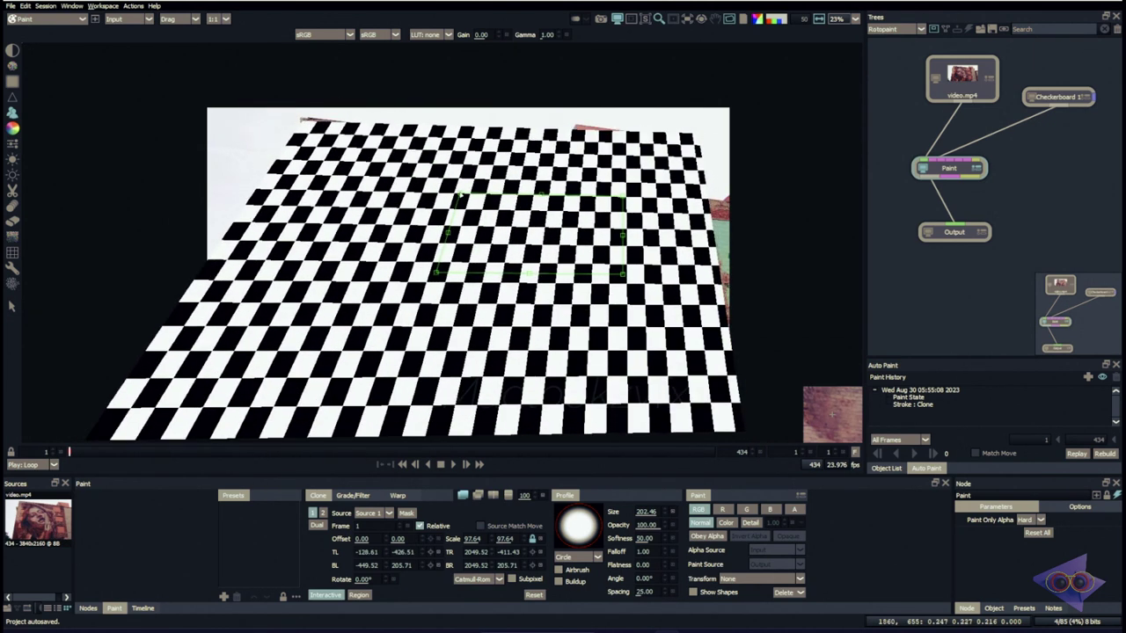
pyautogui.moveTo(622, 196); pyautogui.dragTo(614, 207)
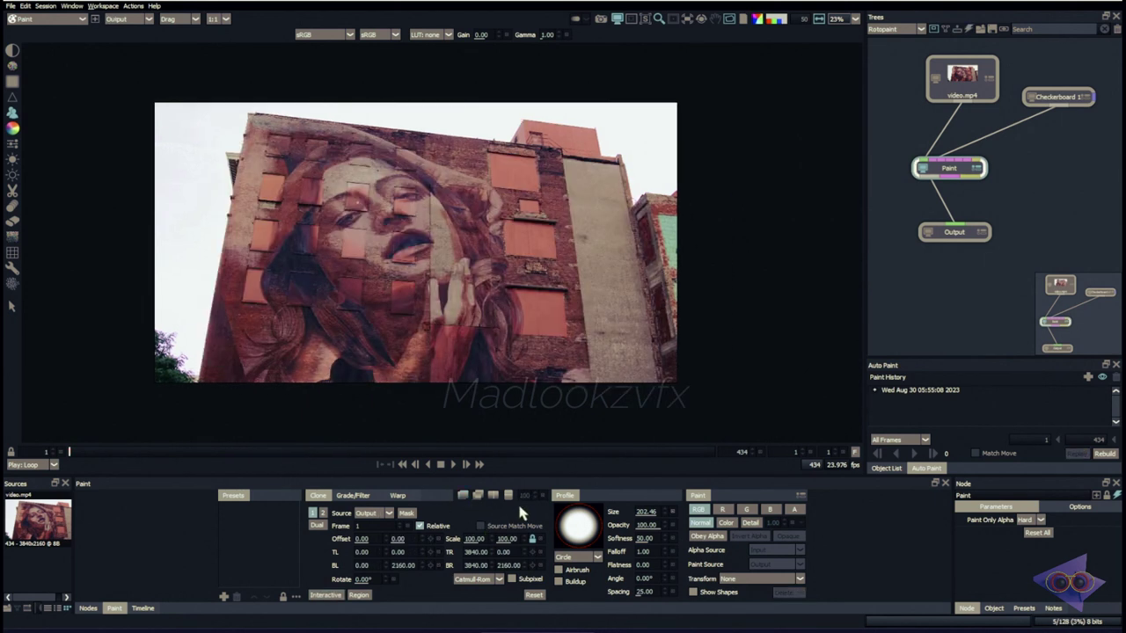
# - Toggle the clone source's onion-skin overlay and switch to the Align overlay
pyautogui.click(463, 496)
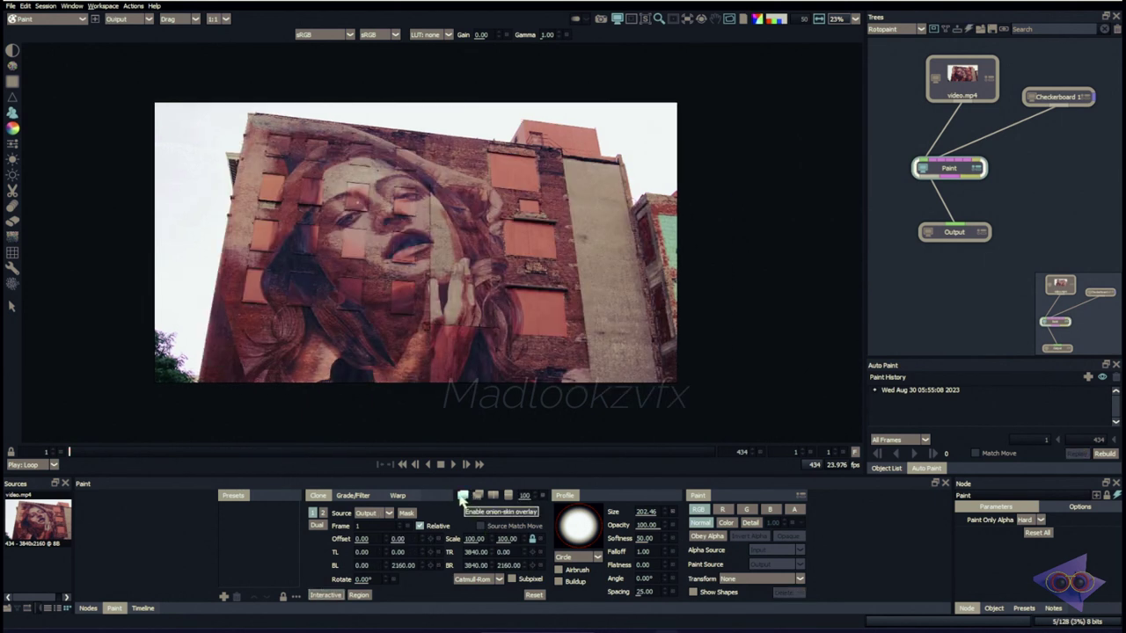
pyautogui.click(462, 497)
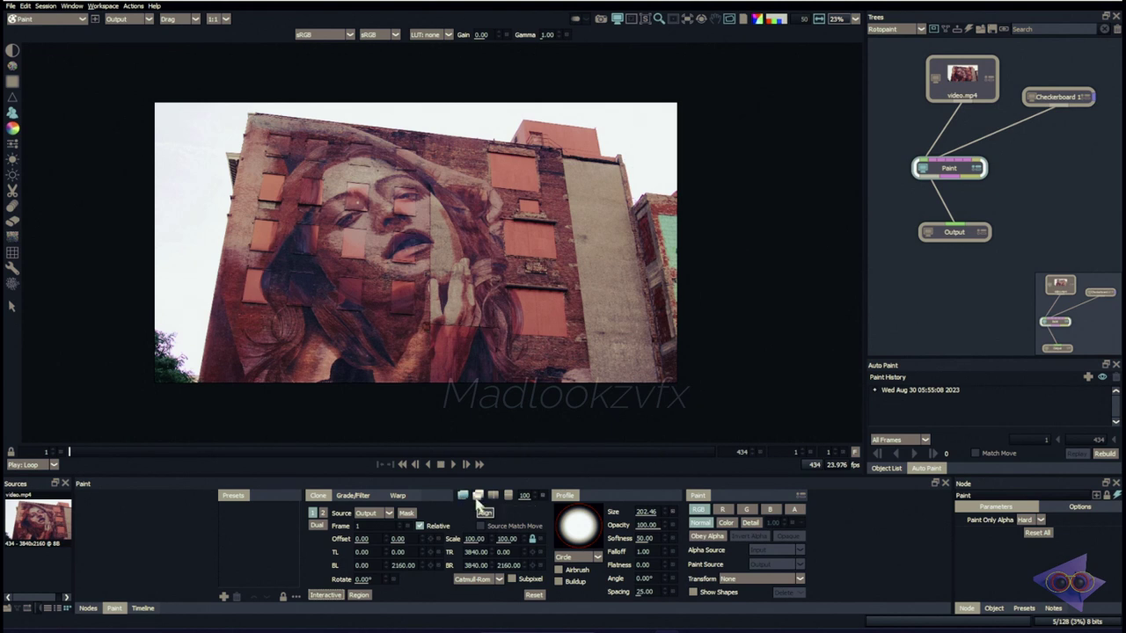
pyautogui.click(462, 497)
pyautogui.click(478, 496)
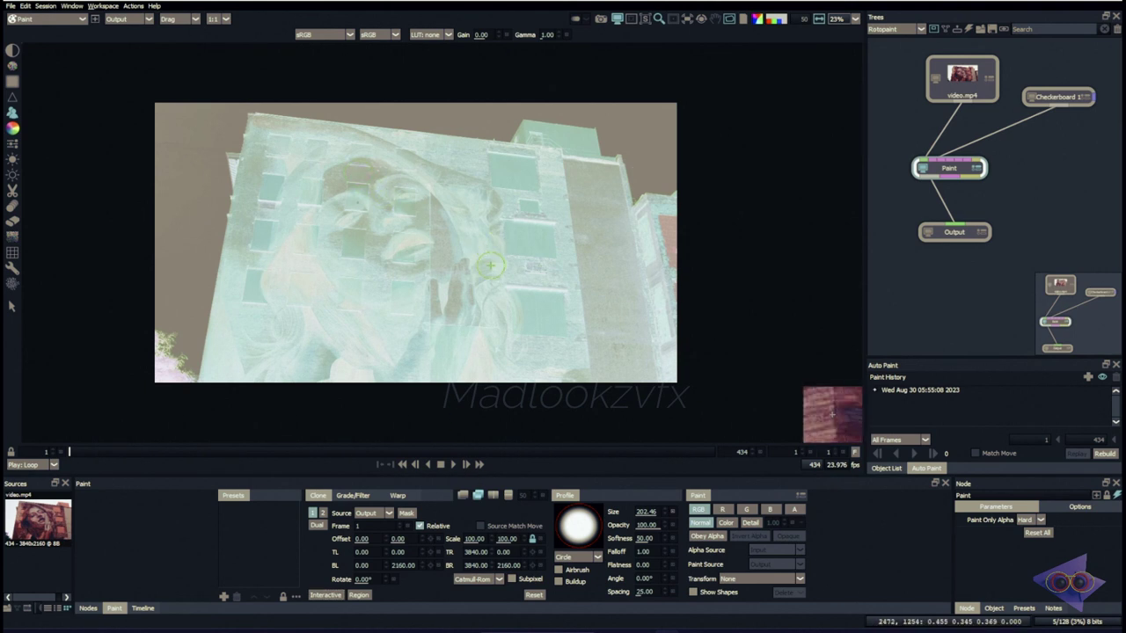
# - Set the clone source to Source 1 and compare it with the footage in vertical and horizontal splits, shifting each divider
pyautogui.click(493, 495)
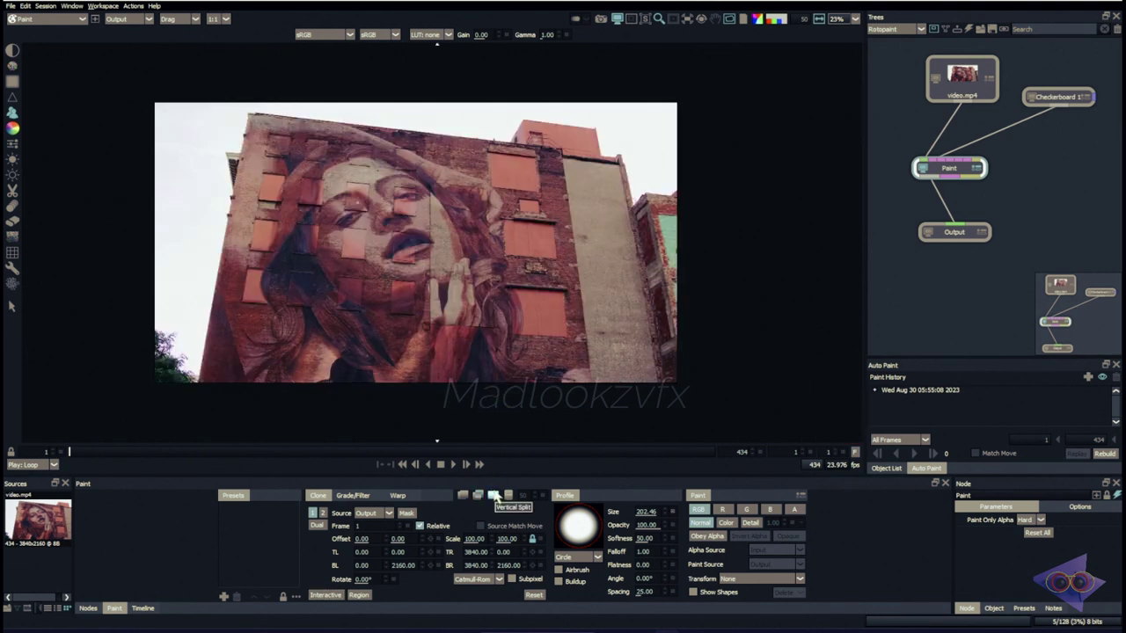
pyautogui.click(369, 512)
pyautogui.click(376, 537)
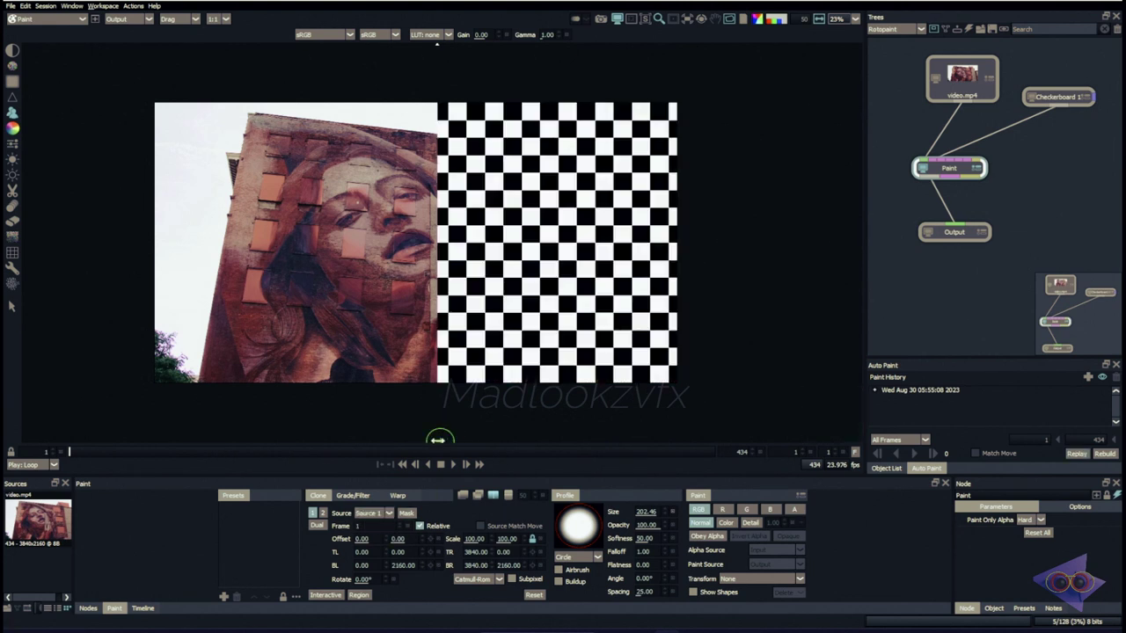
pyautogui.moveTo(439, 440)
pyautogui.mouseDown()
pyautogui.moveTo(402, 417)
pyautogui.moveTo(726, 397)
pyautogui.moveTo(387, 391)
pyautogui.moveTo(555, 387)
pyautogui.moveTo(382, 384)
pyautogui.moveTo(575, 378)
pyautogui.moveTo(356, 374)
pyautogui.moveTo(515, 377)
pyautogui.moveTo(454, 378)
pyautogui.mouseUp()
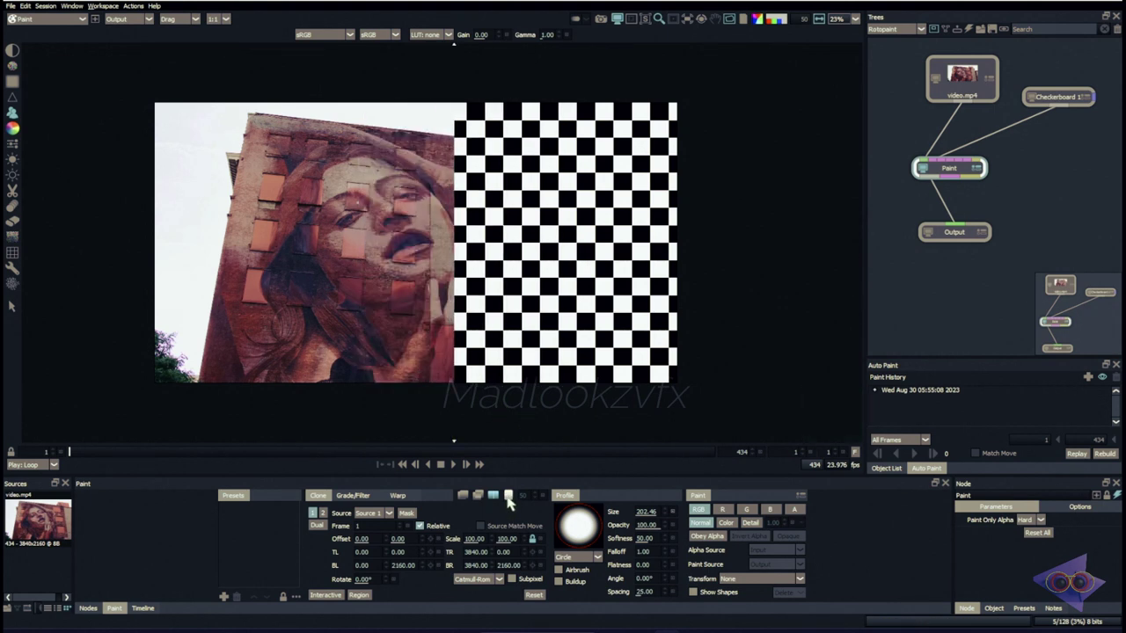
pyautogui.click(508, 496)
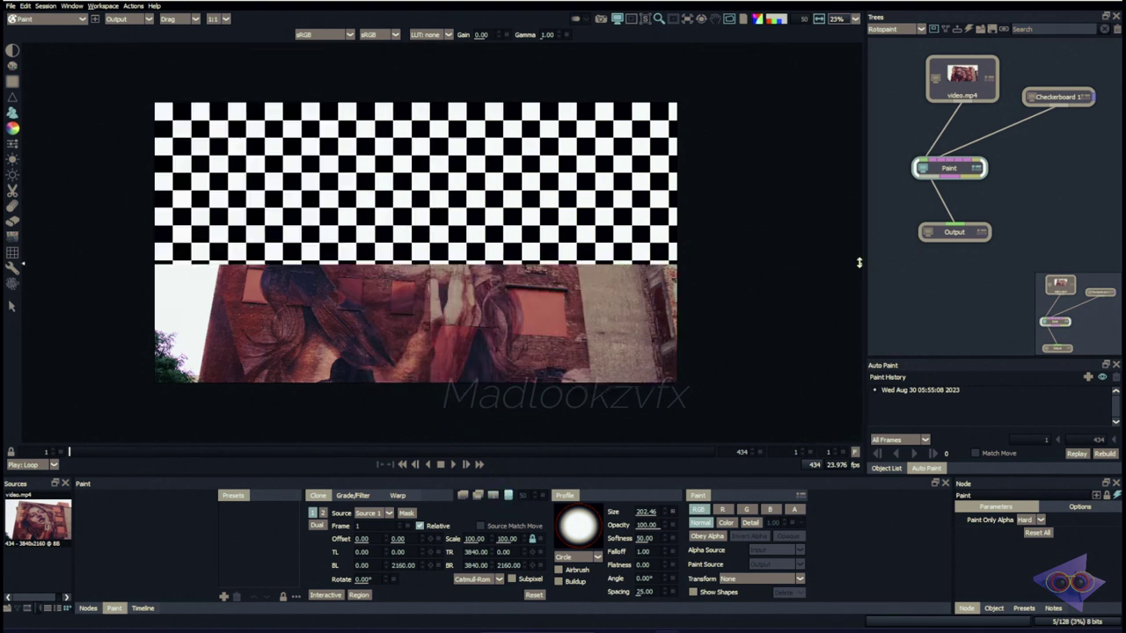
pyautogui.moveTo(859, 262); pyautogui.dragTo(859, 254)
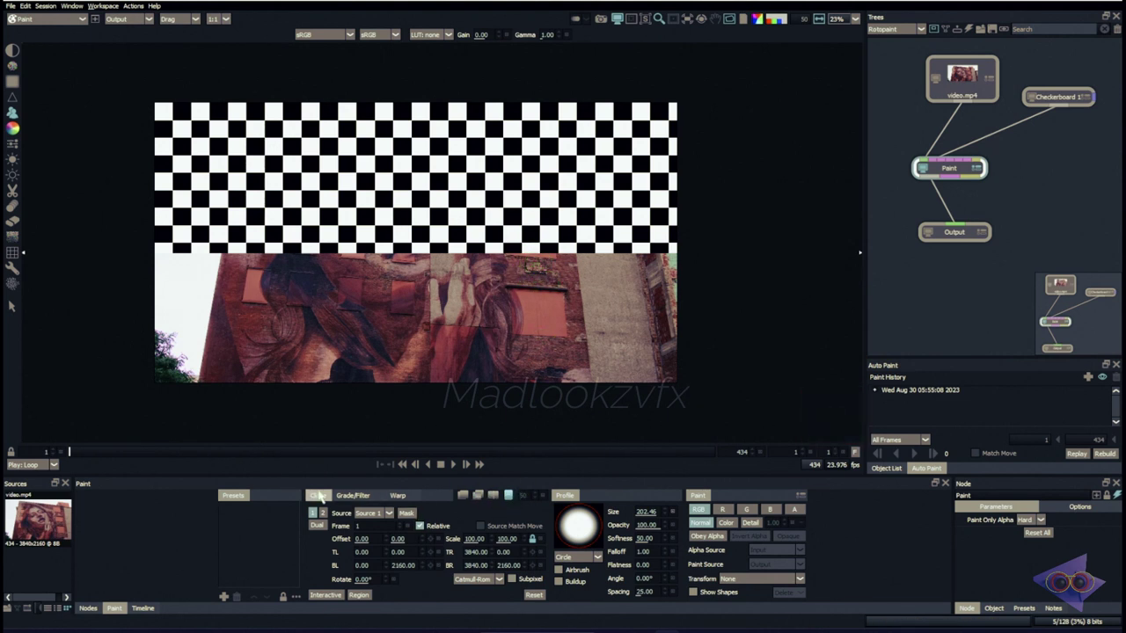
# - Open the clone source's grade and filter settings and toggle Auto Grade on and back off
pyautogui.click(374, 499)
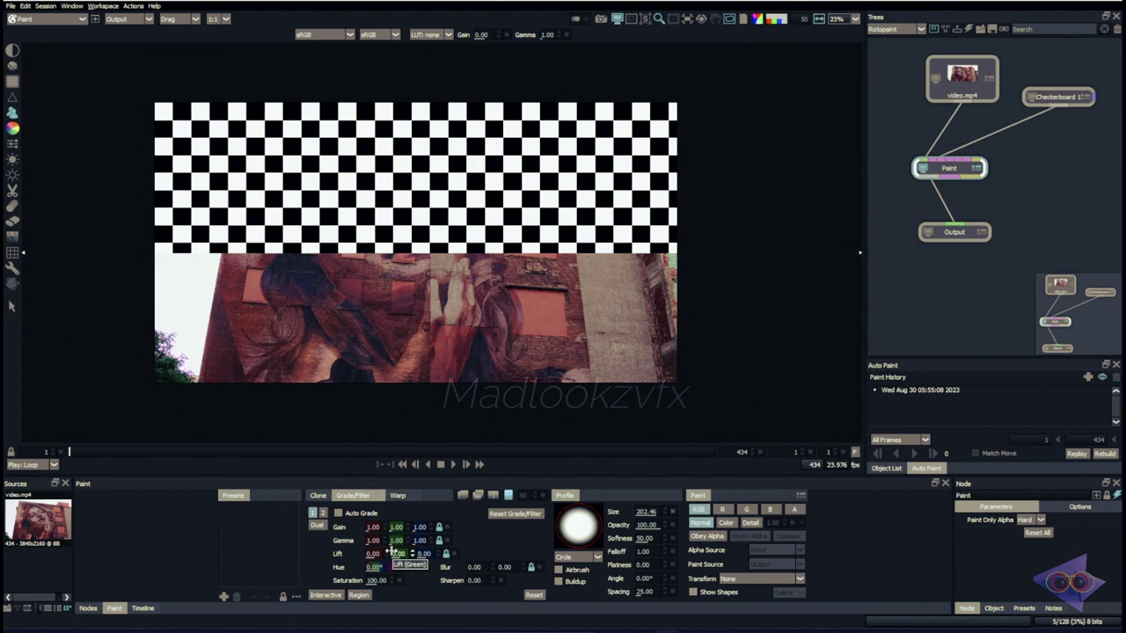
pyautogui.click(363, 512)
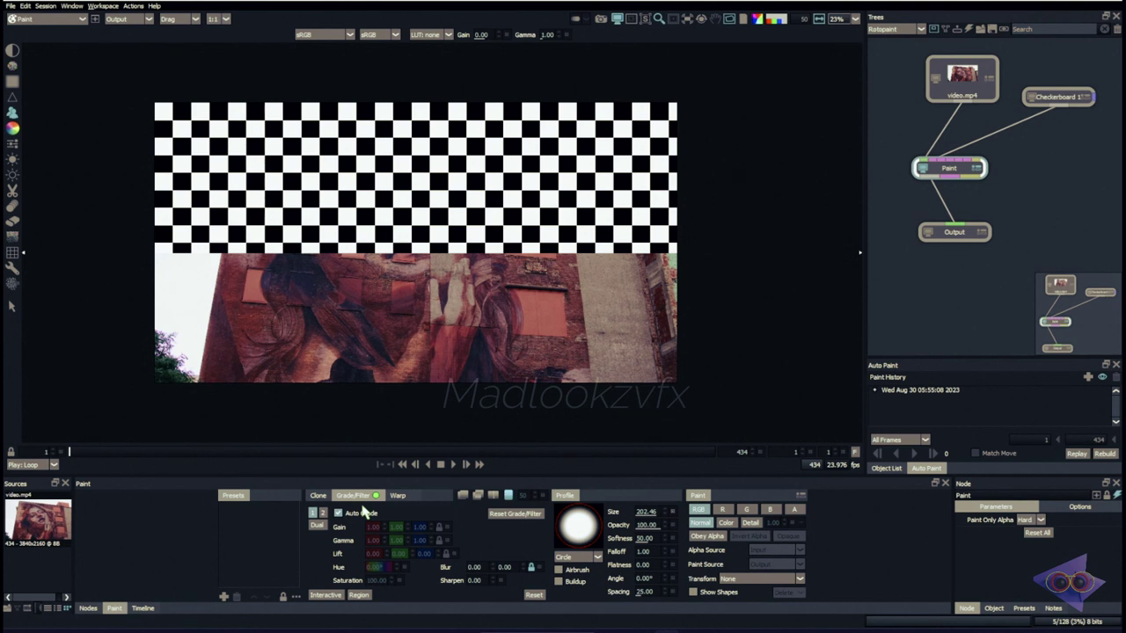
pyautogui.click(360, 514)
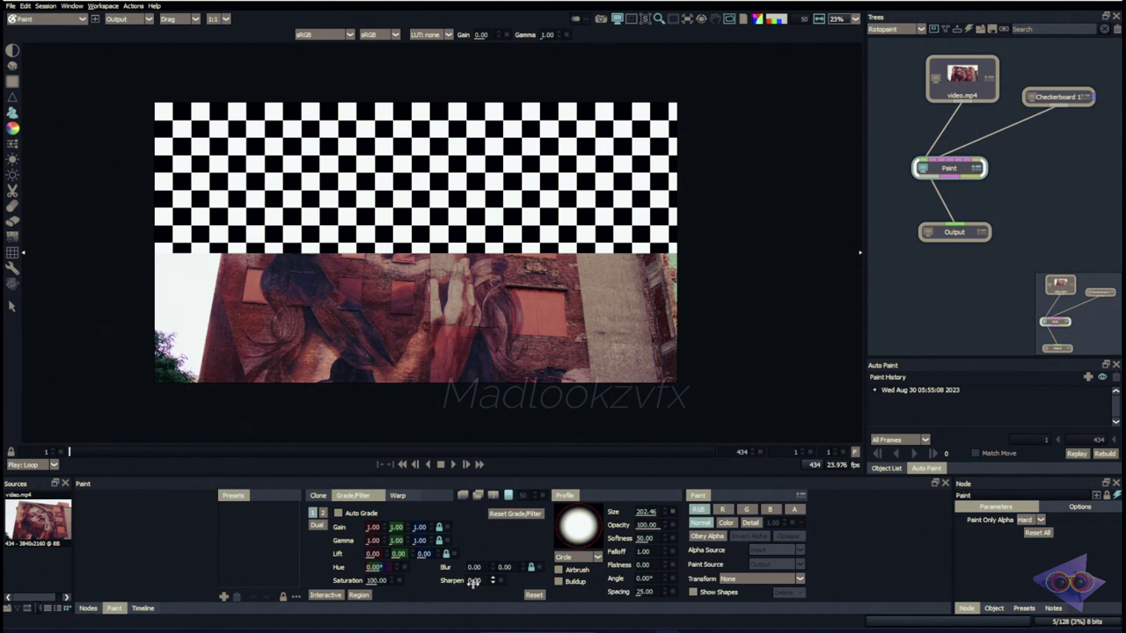
# - Try adjusting the clone source's blur and gamma, and reset all grade and filter settings
pyautogui.scroll(5, 465, 199)
pyautogui.moveTo(498, 364); pyautogui.dragTo(500, 289)
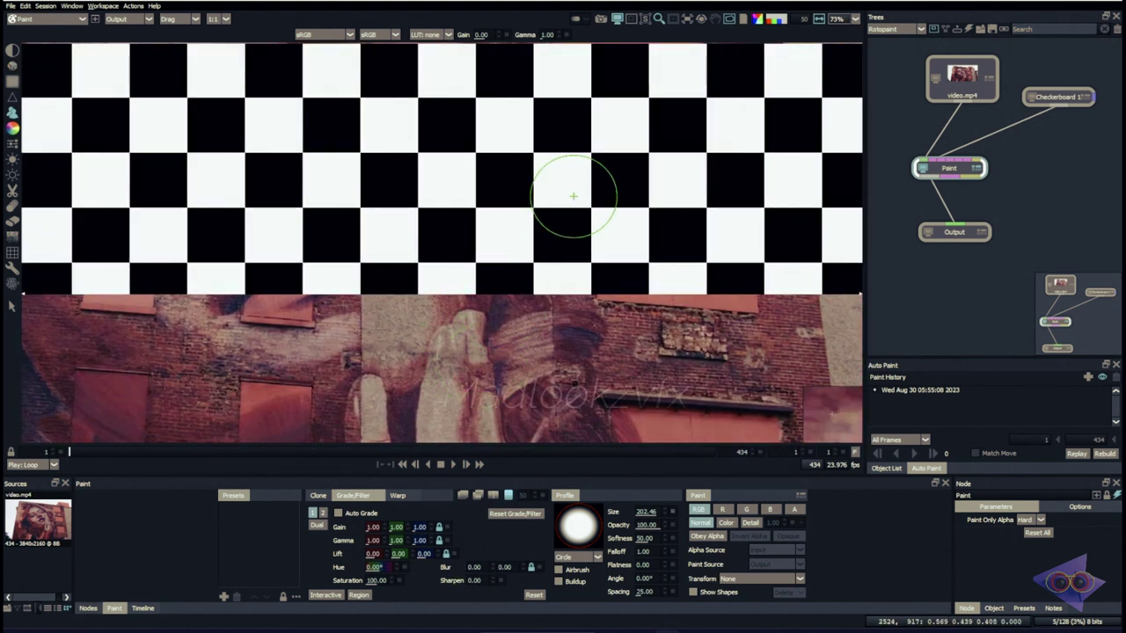
pyautogui.moveTo(472, 568)
pyautogui.mouseDown()
pyautogui.moveTo(533, 572)
pyautogui.moveTo(479, 579)
pyautogui.mouseUp()
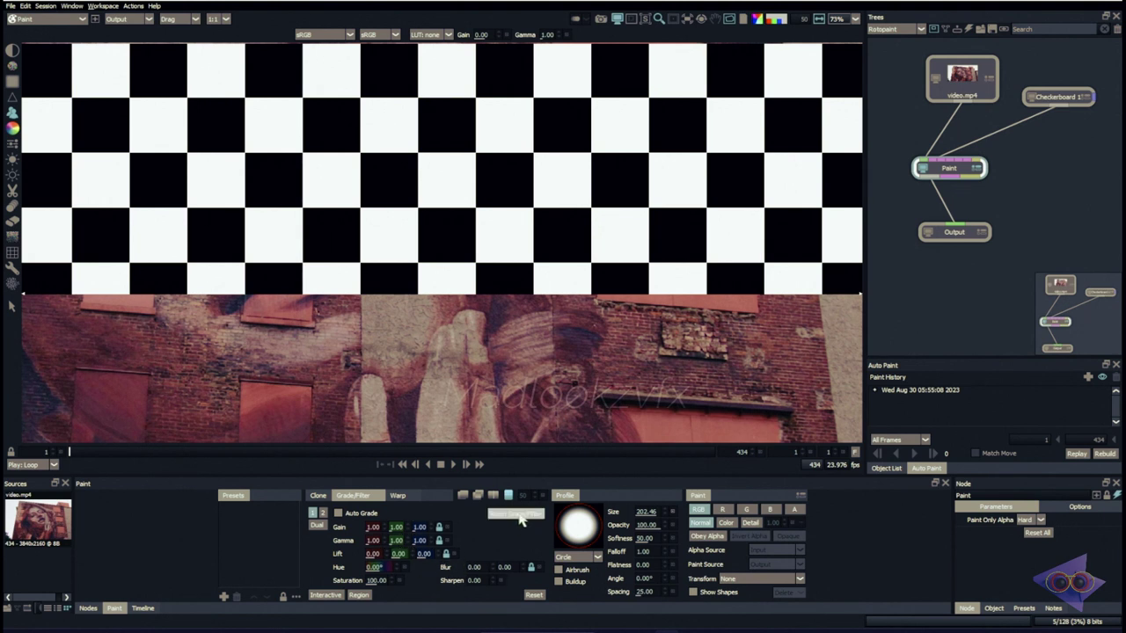
pyautogui.moveTo(377, 540); pyautogui.dragTo(519, 521)
pyautogui.click(489, 514)
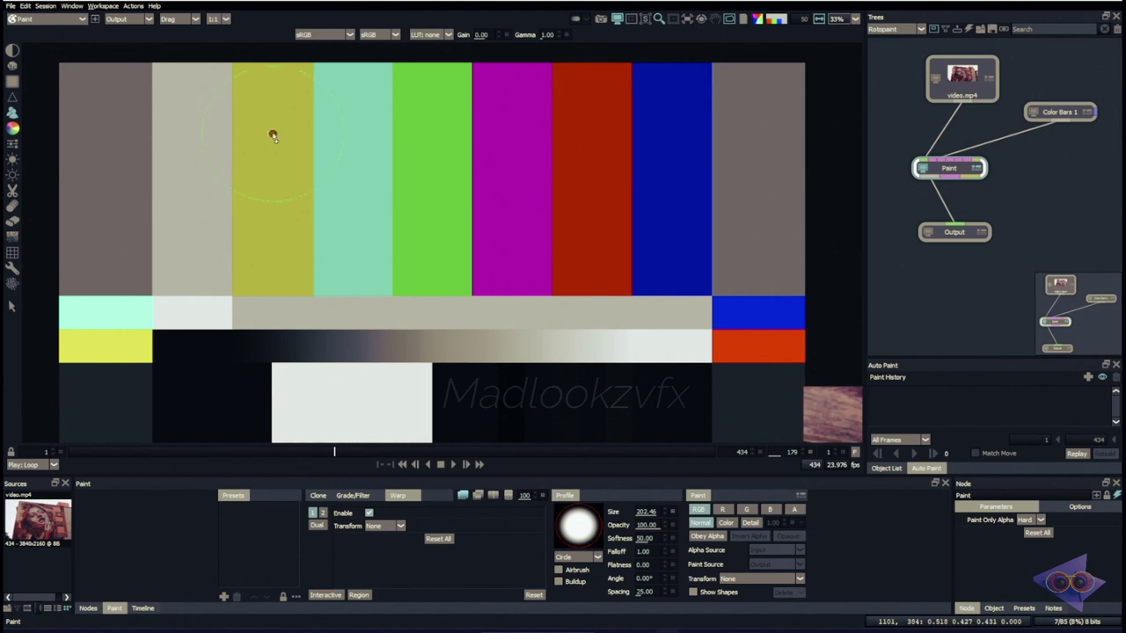
# - Warp the Color Bars clone source with pins and move Pin 1 to 1200, 483 with its target at 1278, 633
pyautogui.moveTo(273, 135)
pyautogui.mouseDown()
pyautogui.moveTo(302, 206)
pyautogui.moveTo(302, 100)
pyautogui.moveTo(346, 137)
pyautogui.moveTo(291, 171)
pyautogui.moveTo(310, 172)
pyautogui.moveTo(333, 134)
pyautogui.mouseUp()
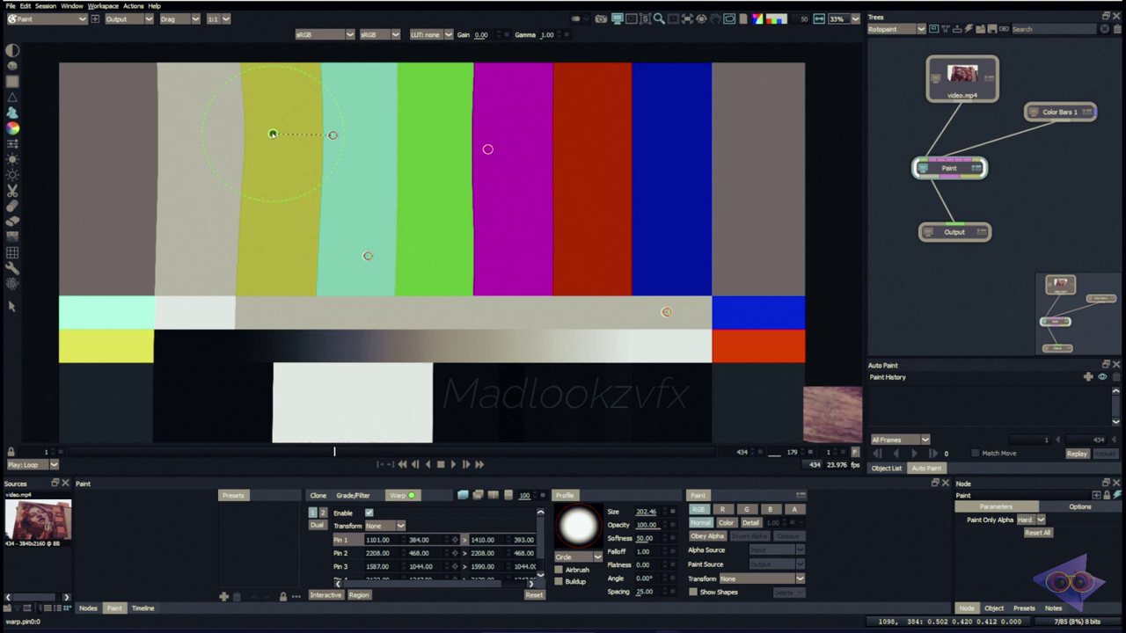
pyautogui.moveTo(272, 131); pyautogui.dragTo(307, 179)
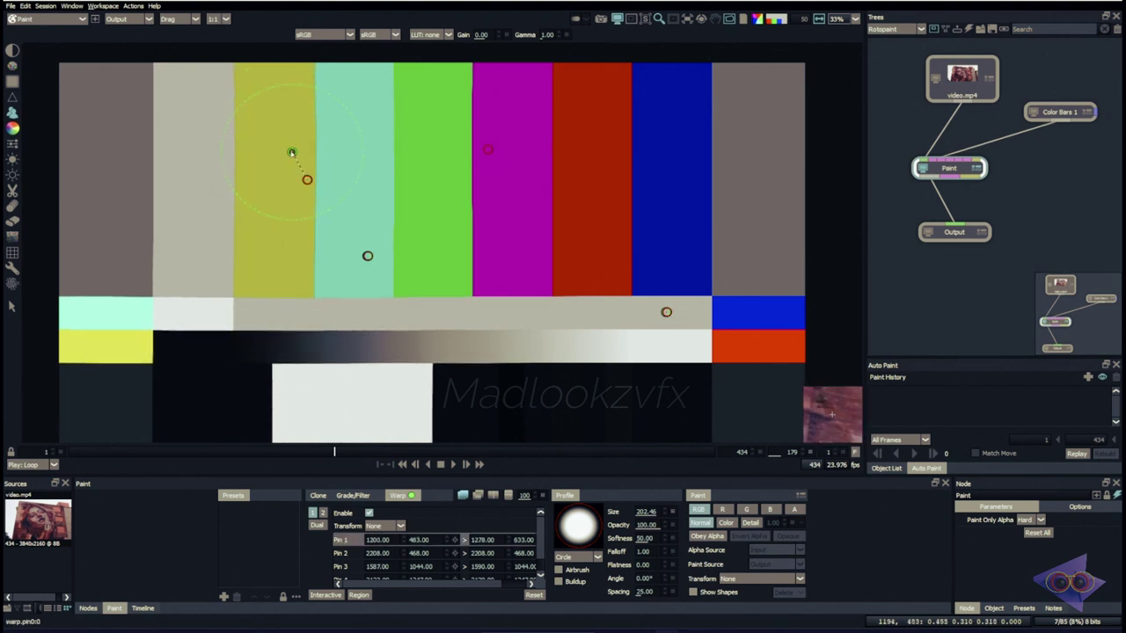
# - Try resetting all the clone source's warp pins and undo the reset
pyautogui.click(397, 528)
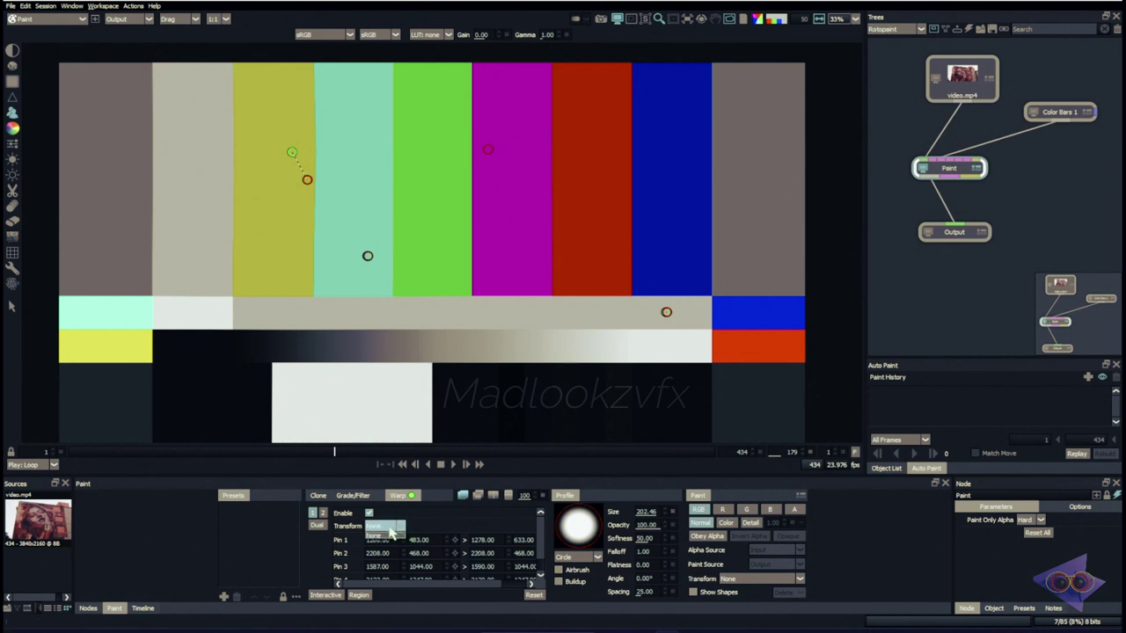
pyautogui.click(519, 527)
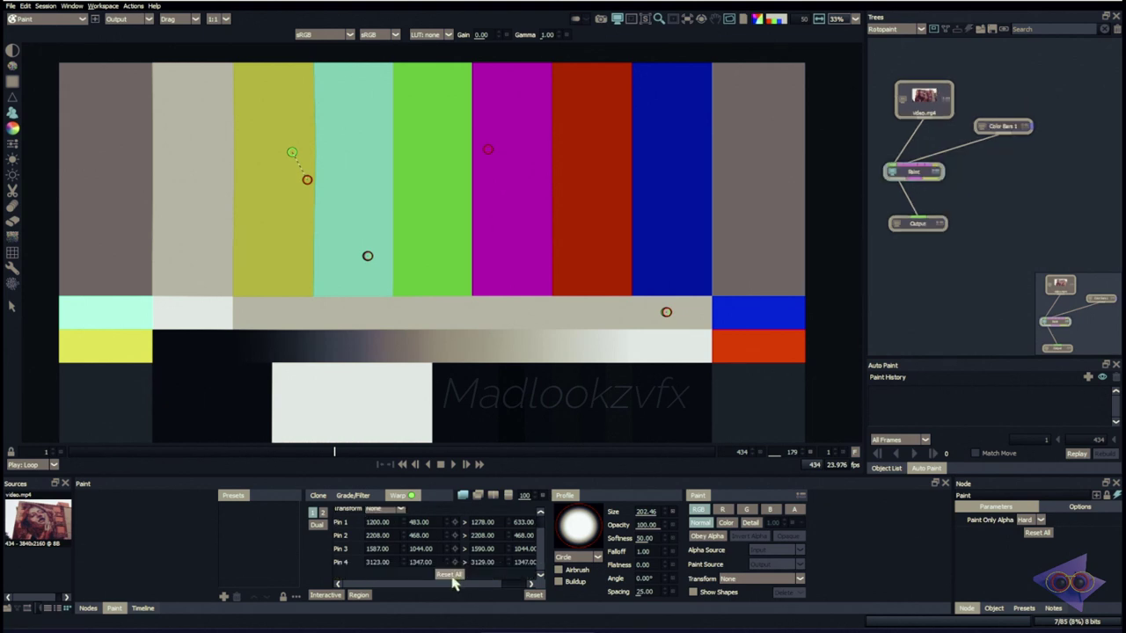
pyautogui.click(451, 576)
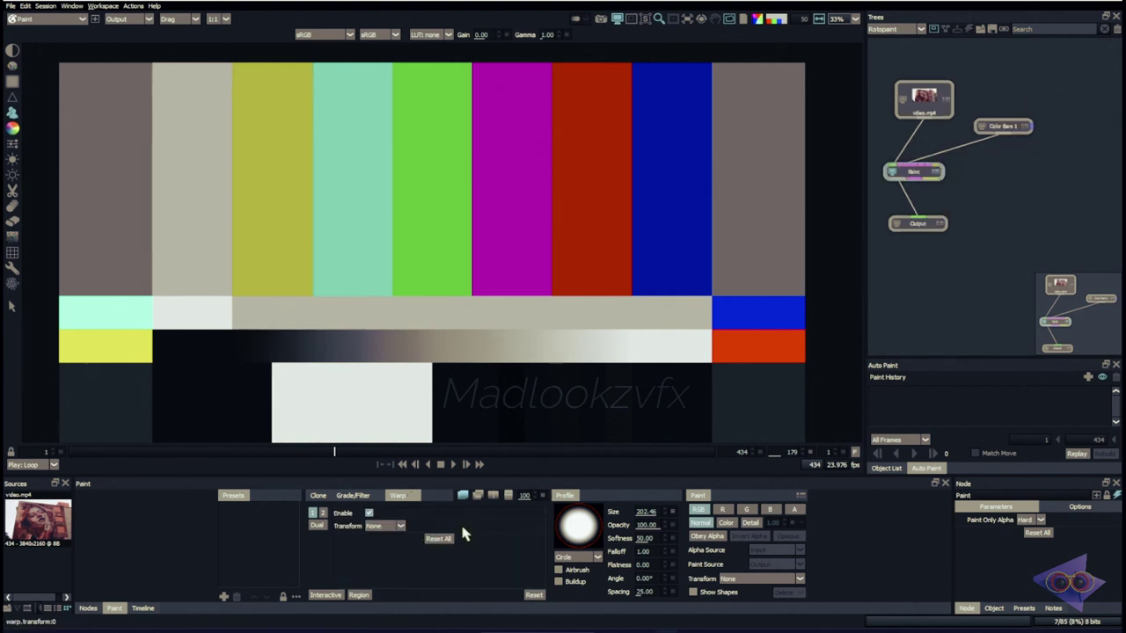
pyautogui.hotkey('ctrl', 'z')
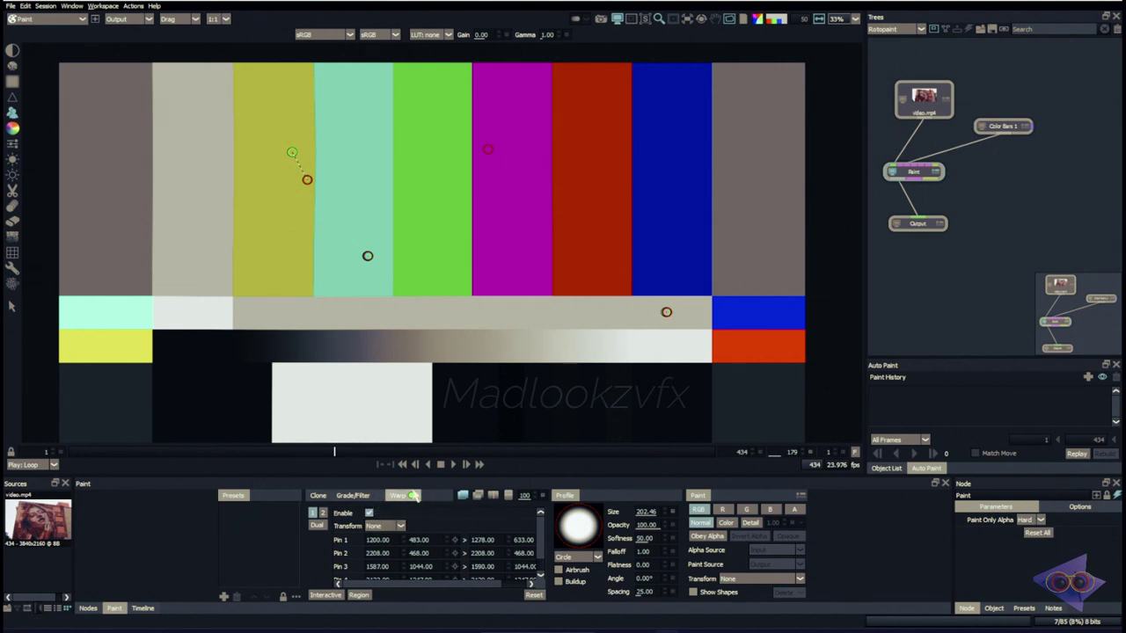
# - Try raising the warped clone source's lift to 0.26 in its grade settings and return to the clone settings
pyautogui.click(356, 496)
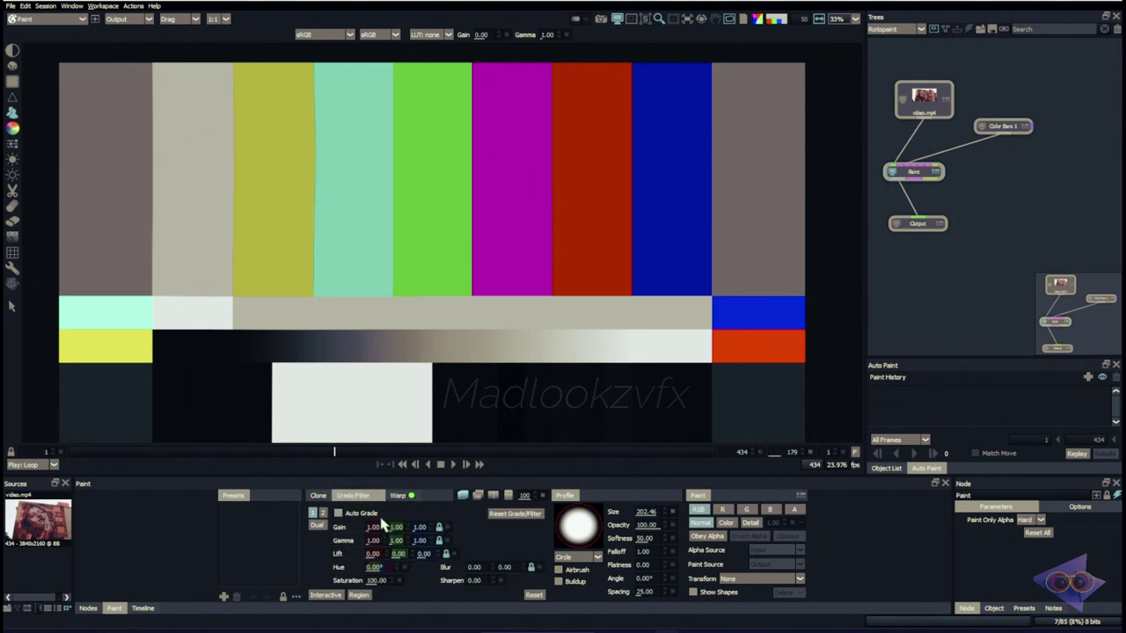
pyautogui.moveTo(372, 554); pyautogui.dragTo(395, 554)
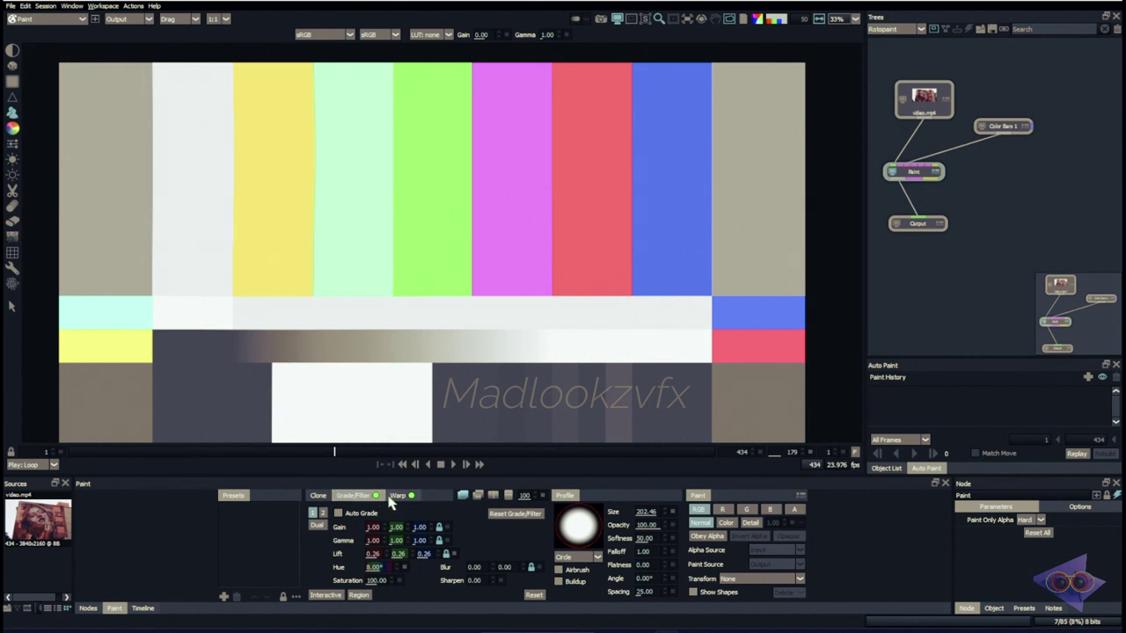
pyautogui.click(318, 495)
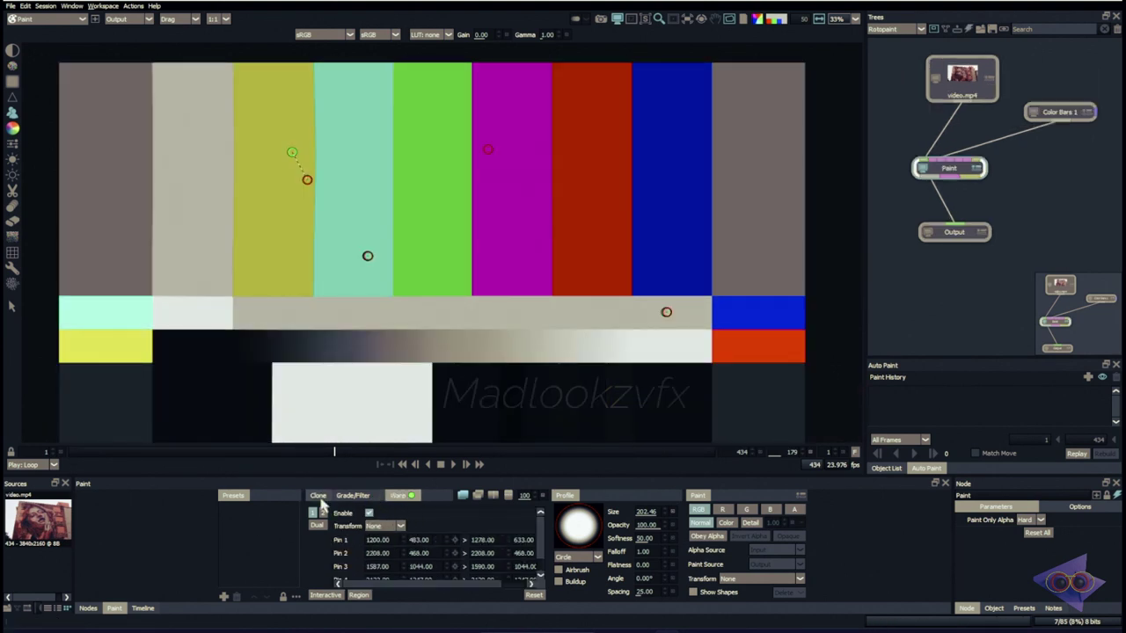
pyautogui.click(318, 498)
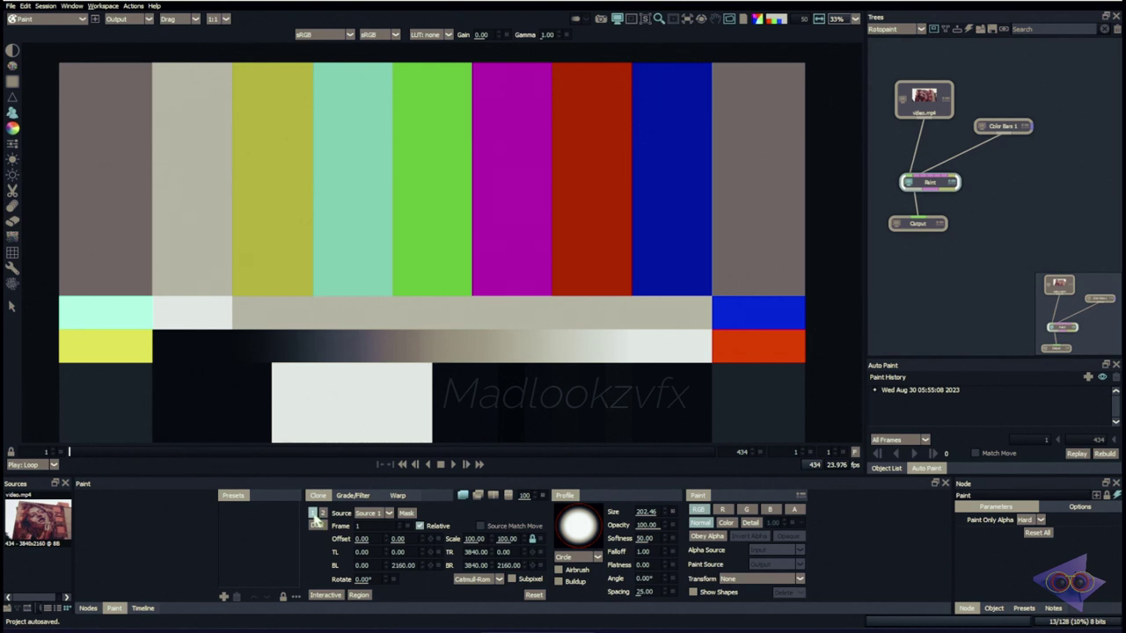
# - Reselect the Paint node and set Clone preset 1's X offset to -343, rotation to 3° and corner X values to 23, 3433, 119 and 3326
pyautogui.click(1003, 129)
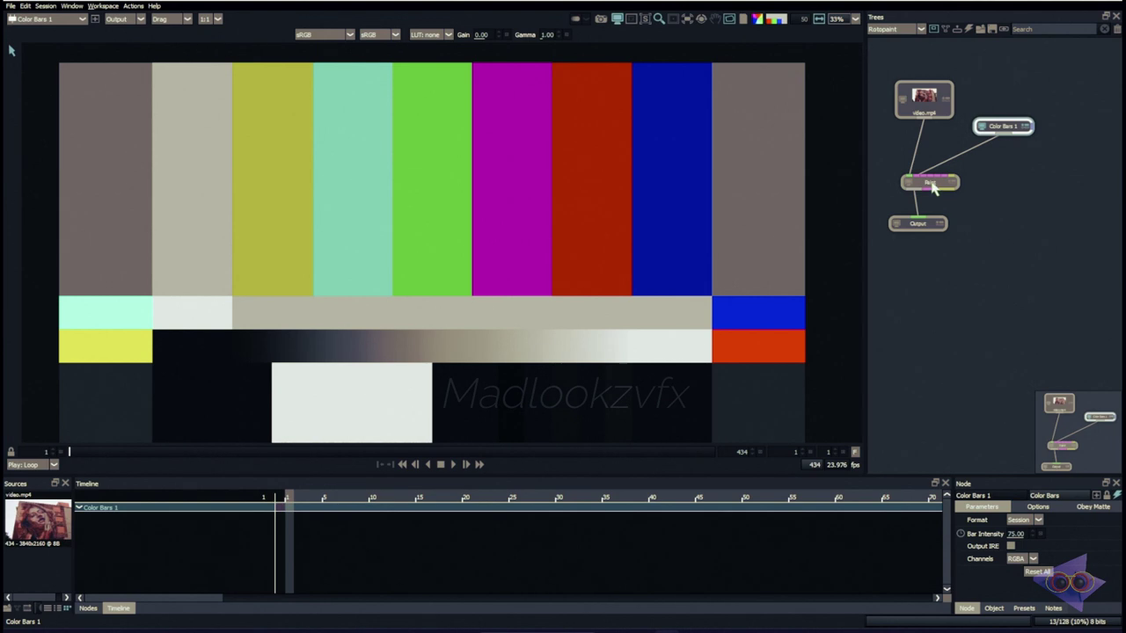
pyautogui.click(932, 183)
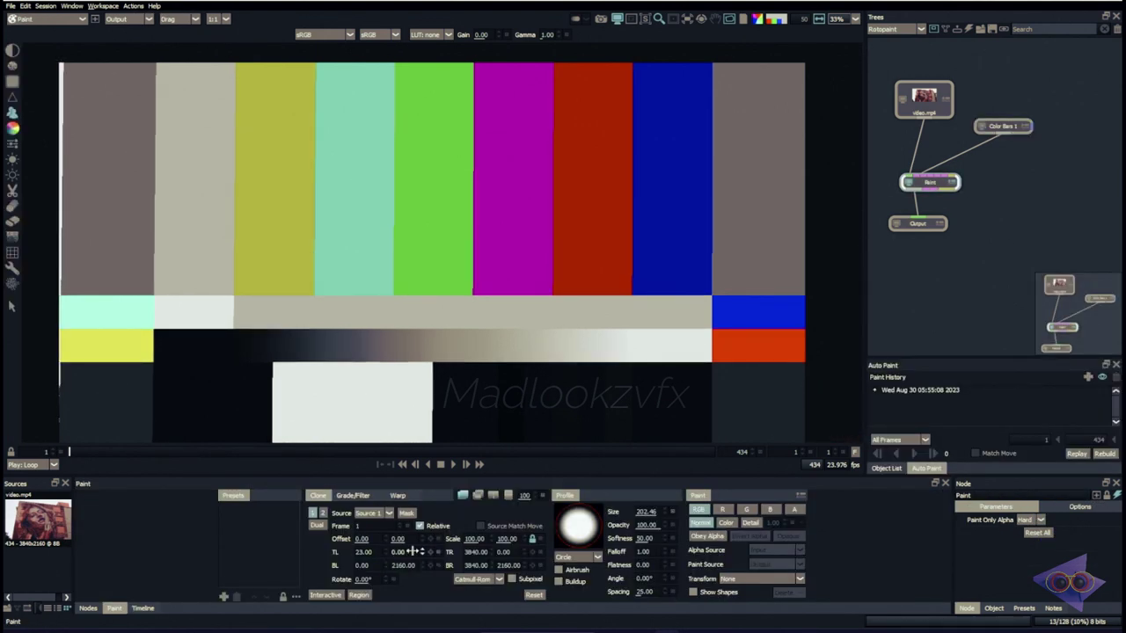
pyautogui.moveTo(473, 552); pyautogui.dragTo(378, 552)
pyautogui.moveTo(362, 565); pyautogui.dragTo(185, 528)
pyautogui.moveTo(364, 539); pyautogui.dragTo(170, 520)
pyautogui.moveTo(363, 578); pyautogui.dragTo(384, 578)
# - Brighten Clone preset 1's Color Bars source in its grade settings and return to the clone settings
pyautogui.click(370, 495)
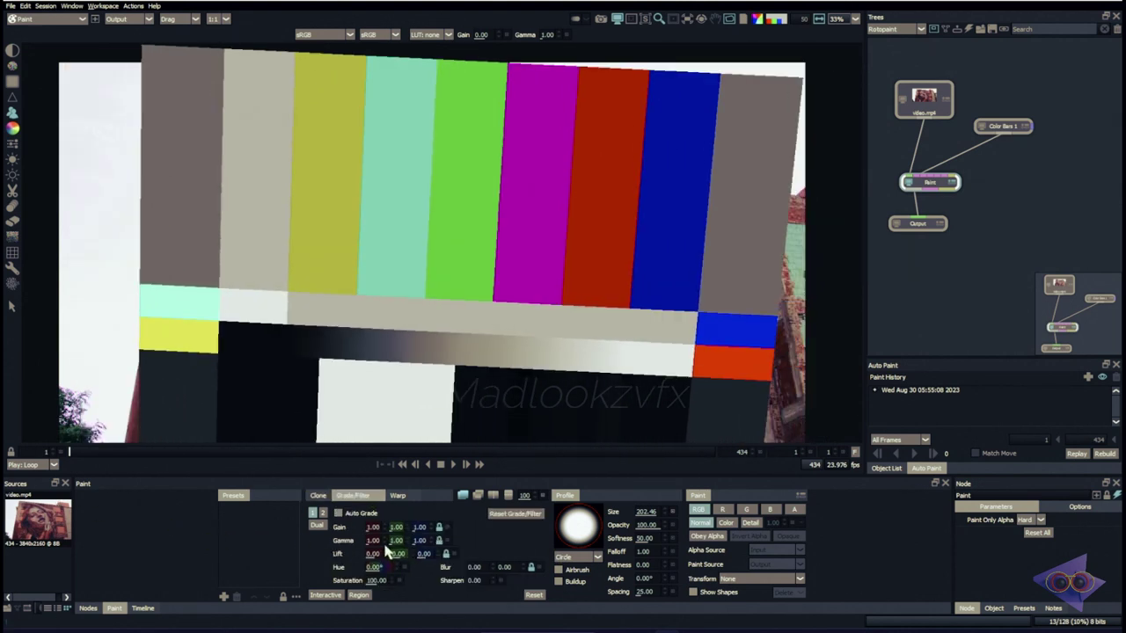
pyautogui.moveTo(375, 540); pyautogui.dragTo(422, 541)
pyautogui.click(318, 495)
# - Add a Checkerboard node and connect it to the Paint node as a second clone source
pyautogui.press('Tab')
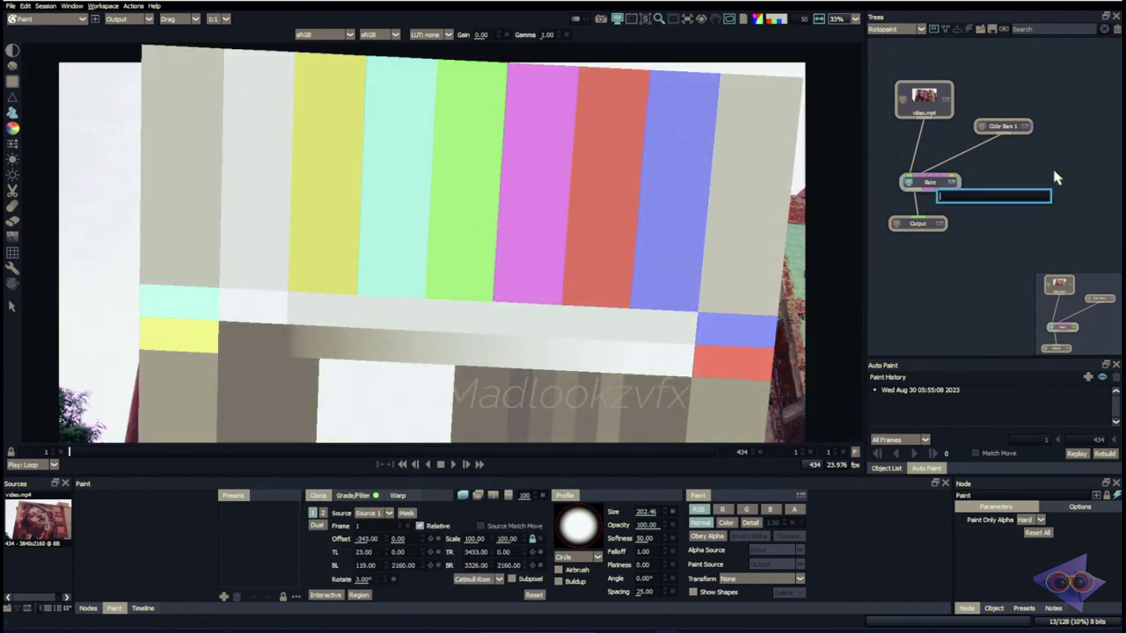
pyautogui.write('check')
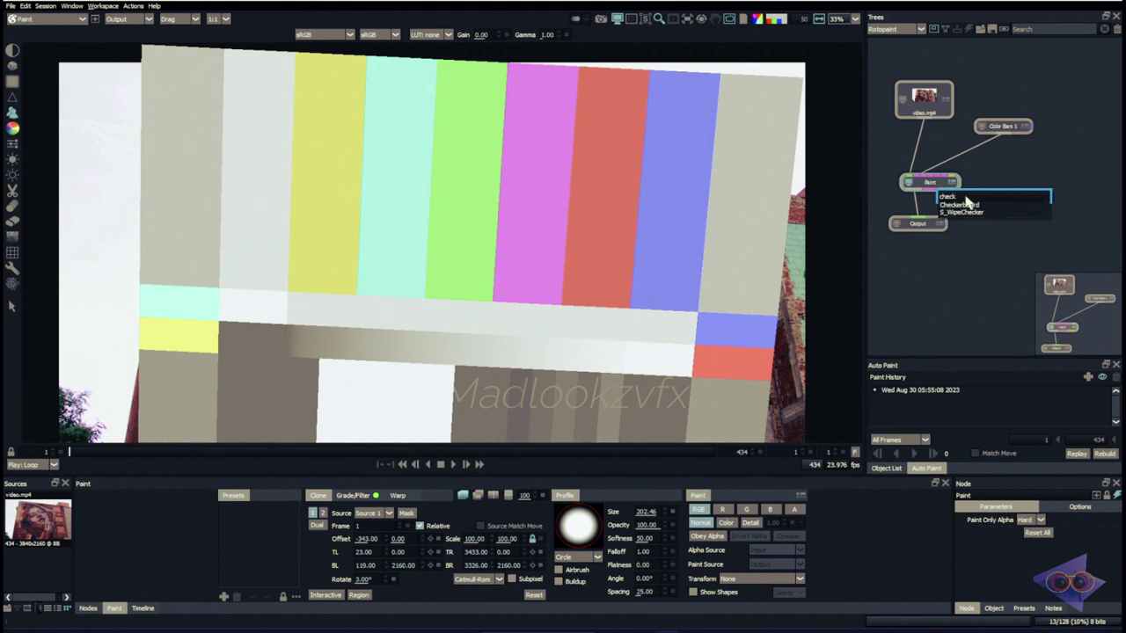
pyautogui.click(965, 203)
pyautogui.press('Return')
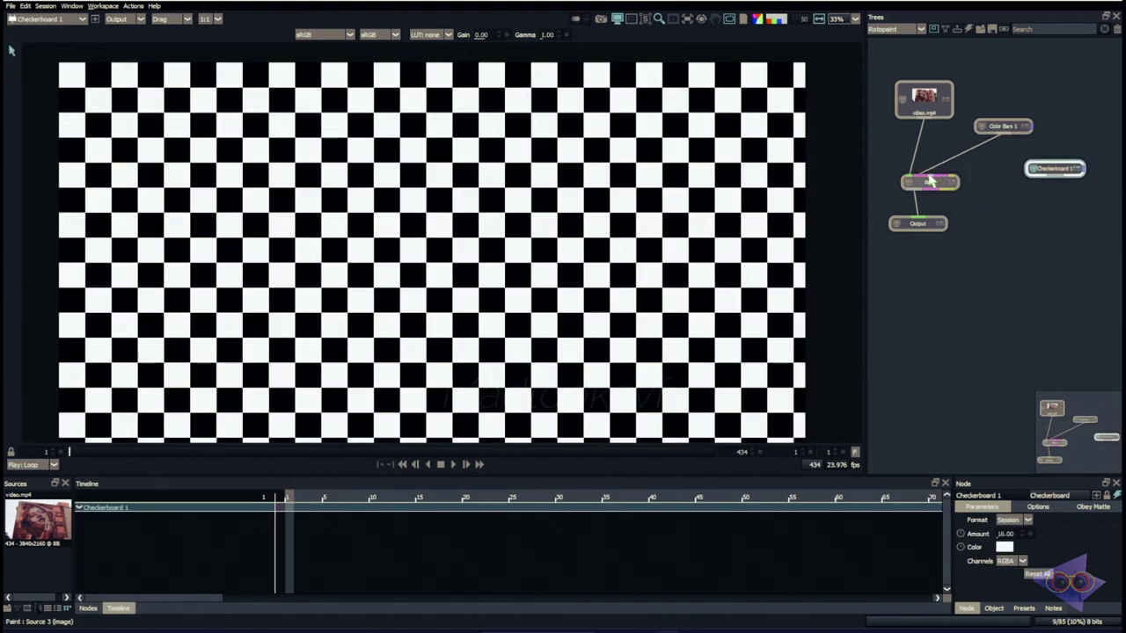
pyautogui.moveTo(923, 175); pyautogui.dragTo(1070, 165)
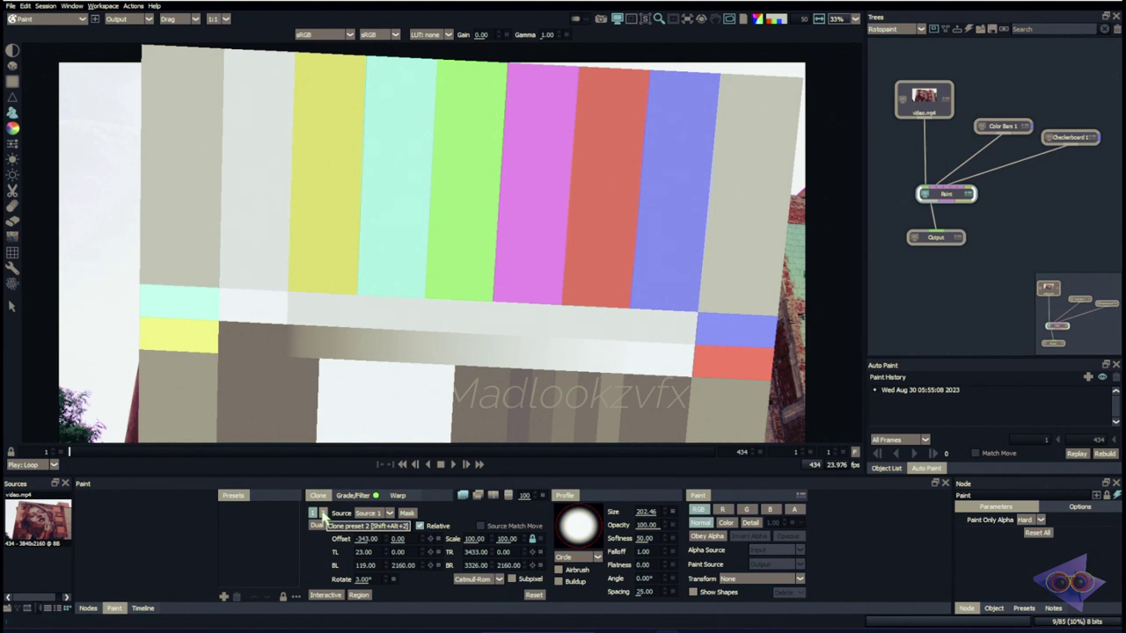
# - Corner-pin Clone preset 2's Source 2 checkerboard with TL X 495, TR X 3237, BL Y 1568 and BR X 3202, and tint its lift blue
pyautogui.click(312, 518)
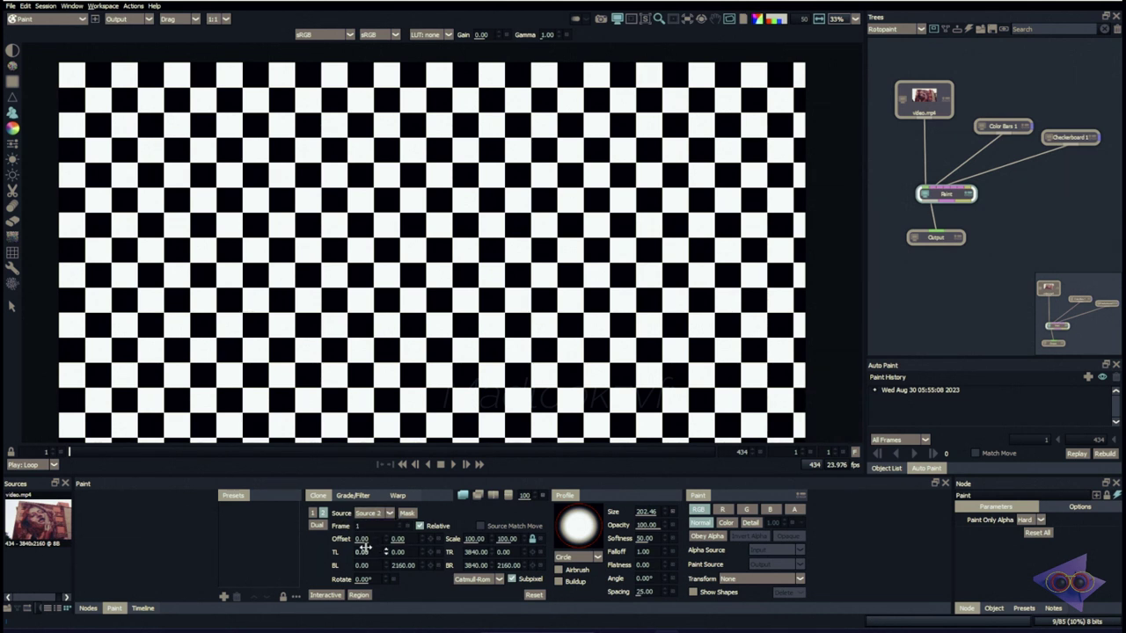
pyautogui.moveTo(362, 551); pyautogui.dragTo(610, 569)
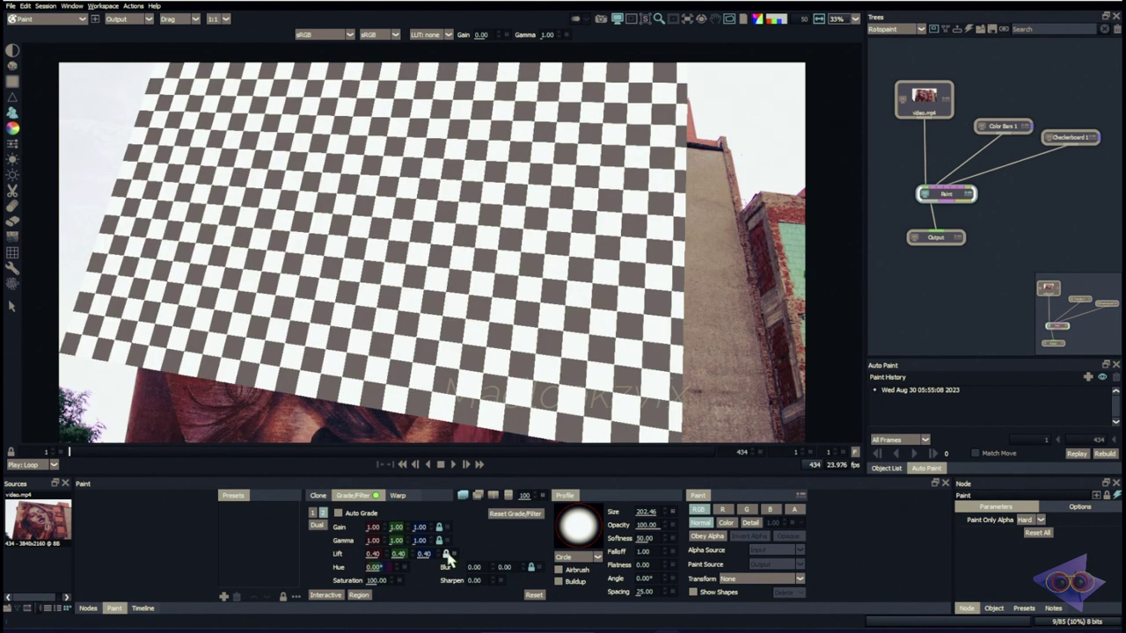
pyautogui.moveTo(423, 553)
pyautogui.mouseDown()
pyautogui.moveTo(492, 558)
pyautogui.moveTo(469, 556)
pyautogui.mouseUp()
pyautogui.click(311, 494)
# - Switch between Clone presets 1 and 2 to compare their sources, and turn off the source overlay
pyautogui.click(312, 514)
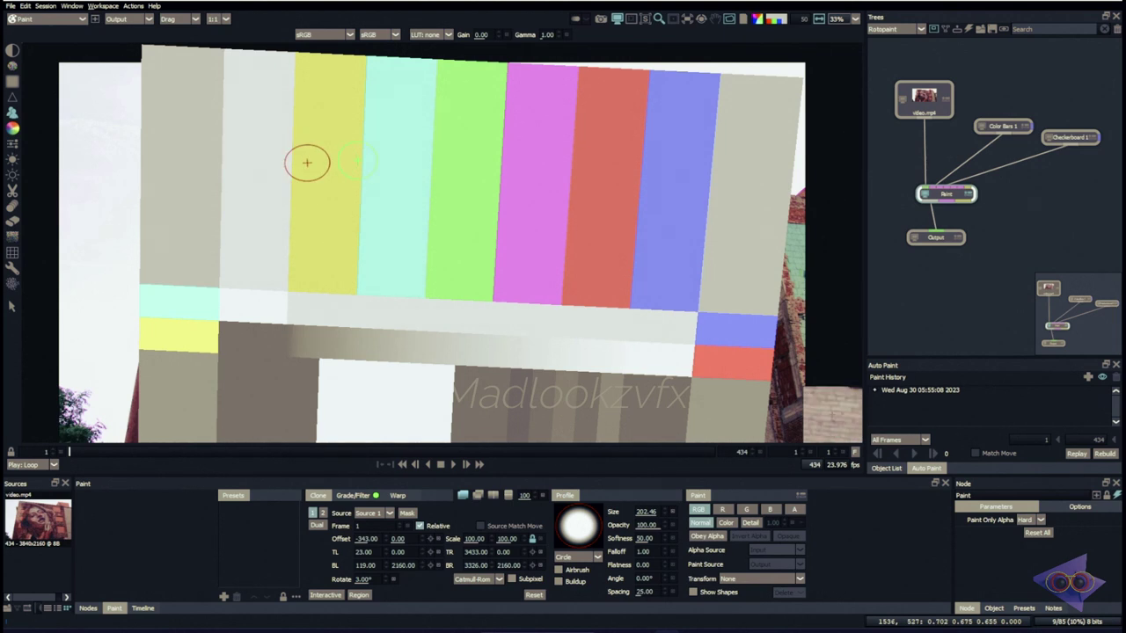
pyautogui.press('2')
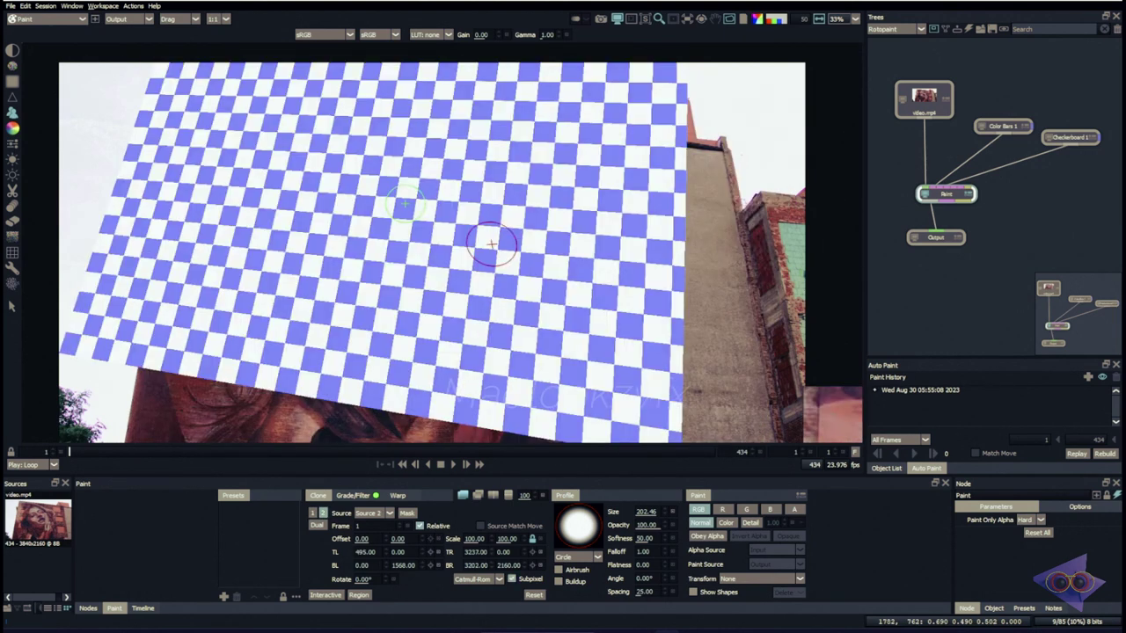
pyautogui.click(464, 496)
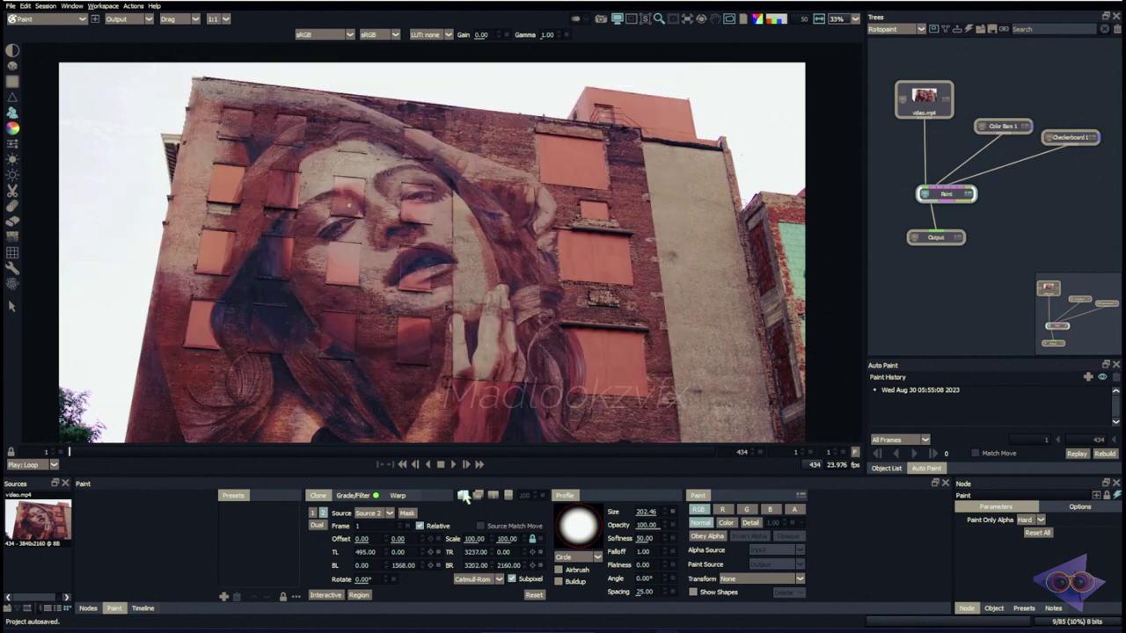
# - Enable dual cloning, paint a stroke blending both presets across the mural's face and set the Mix to 75
pyautogui.scroll(2, 577, 246)
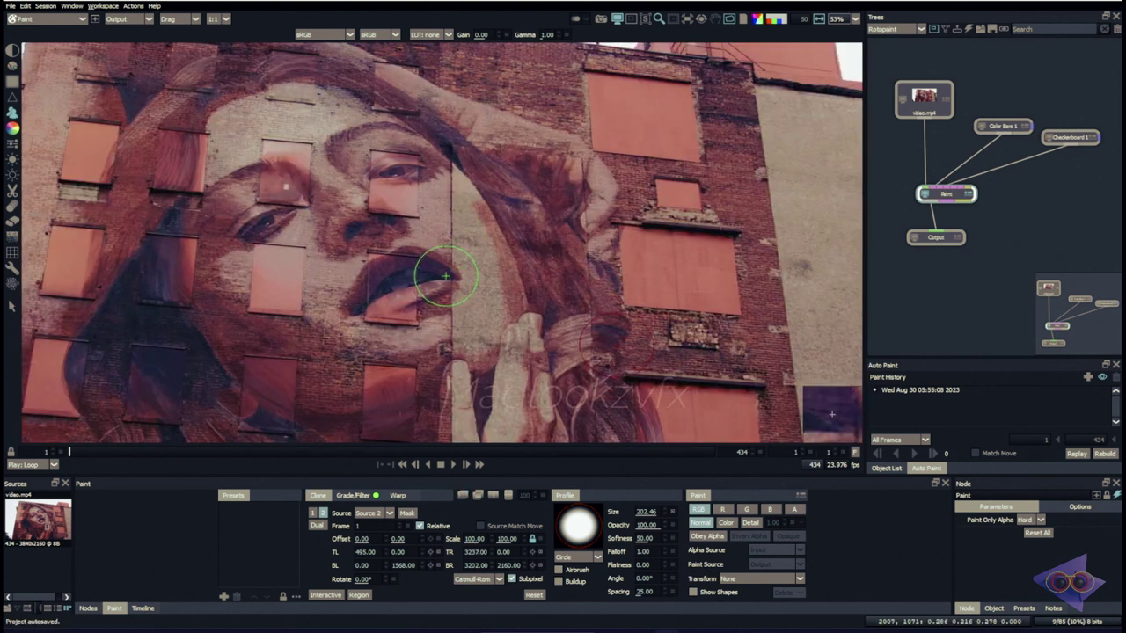
pyautogui.click(317, 526)
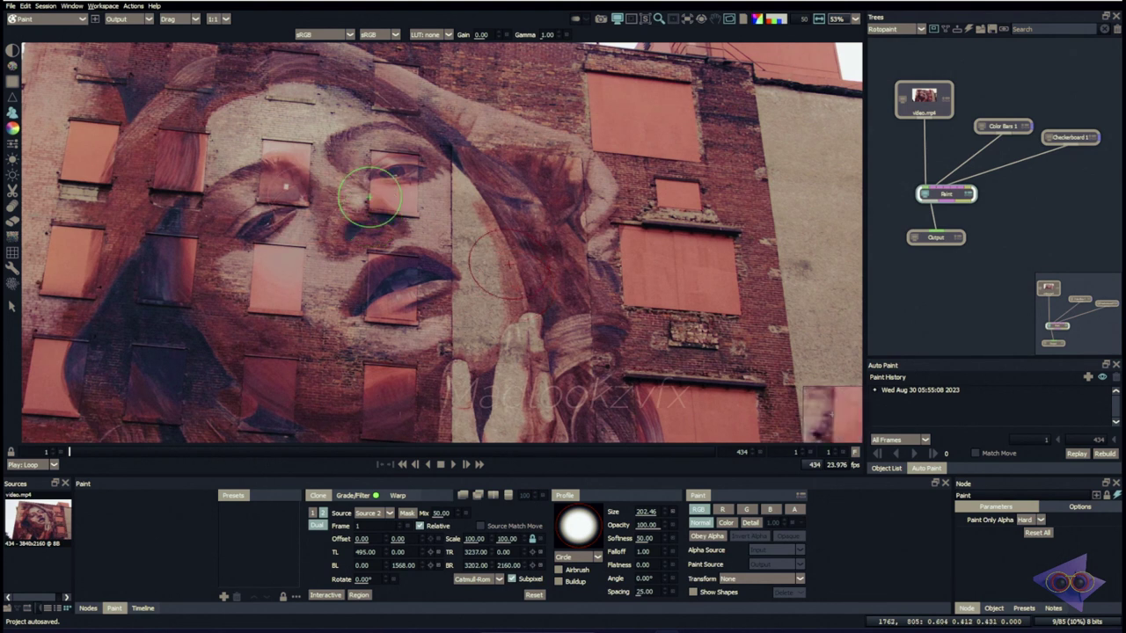
pyautogui.moveTo(371, 215)
pyautogui.mouseDown()
pyautogui.moveTo(401, 180)
pyautogui.moveTo(415, 251)
pyautogui.moveTo(274, 285)
pyautogui.moveTo(488, 276)
pyautogui.moveTo(484, 230)
pyautogui.mouseUp()
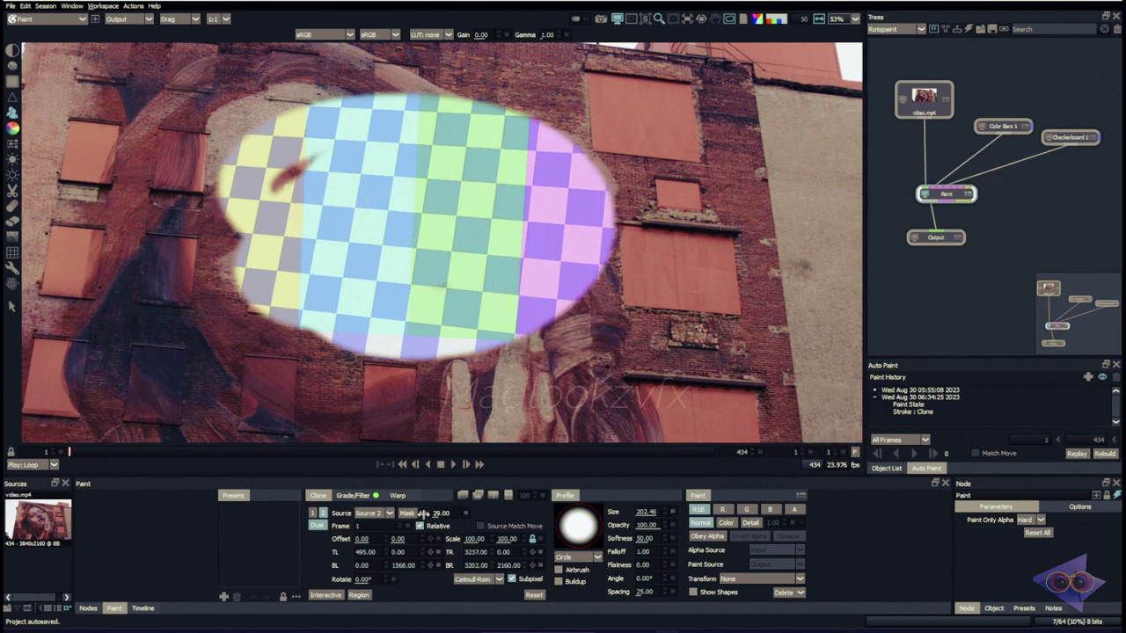
pyautogui.moveTo(423, 514); pyautogui.dragTo(410, 514)
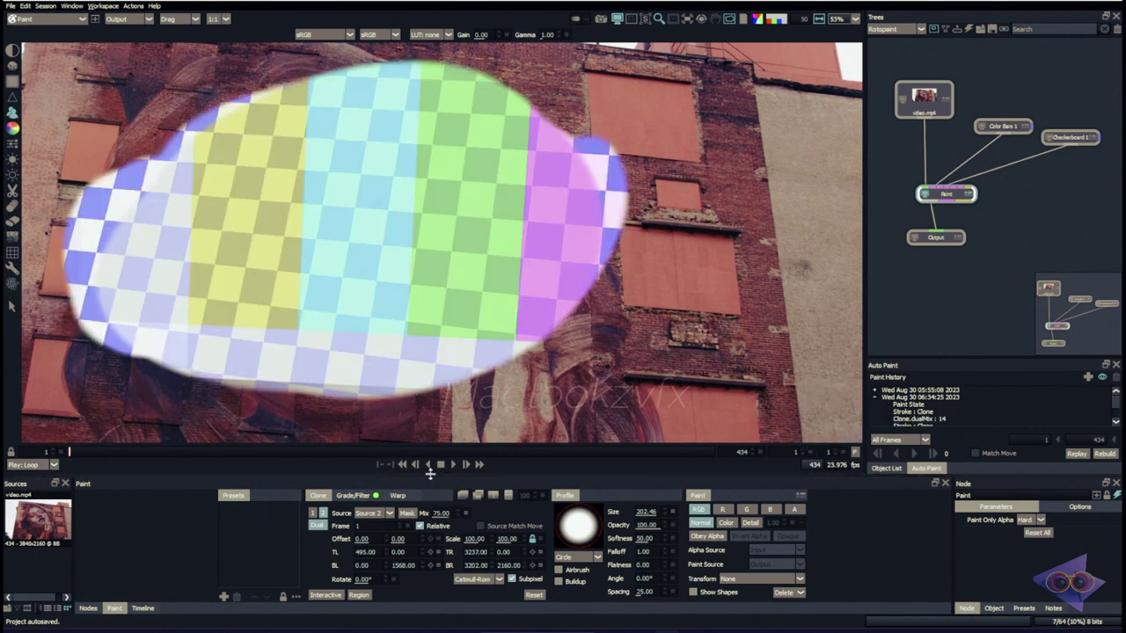